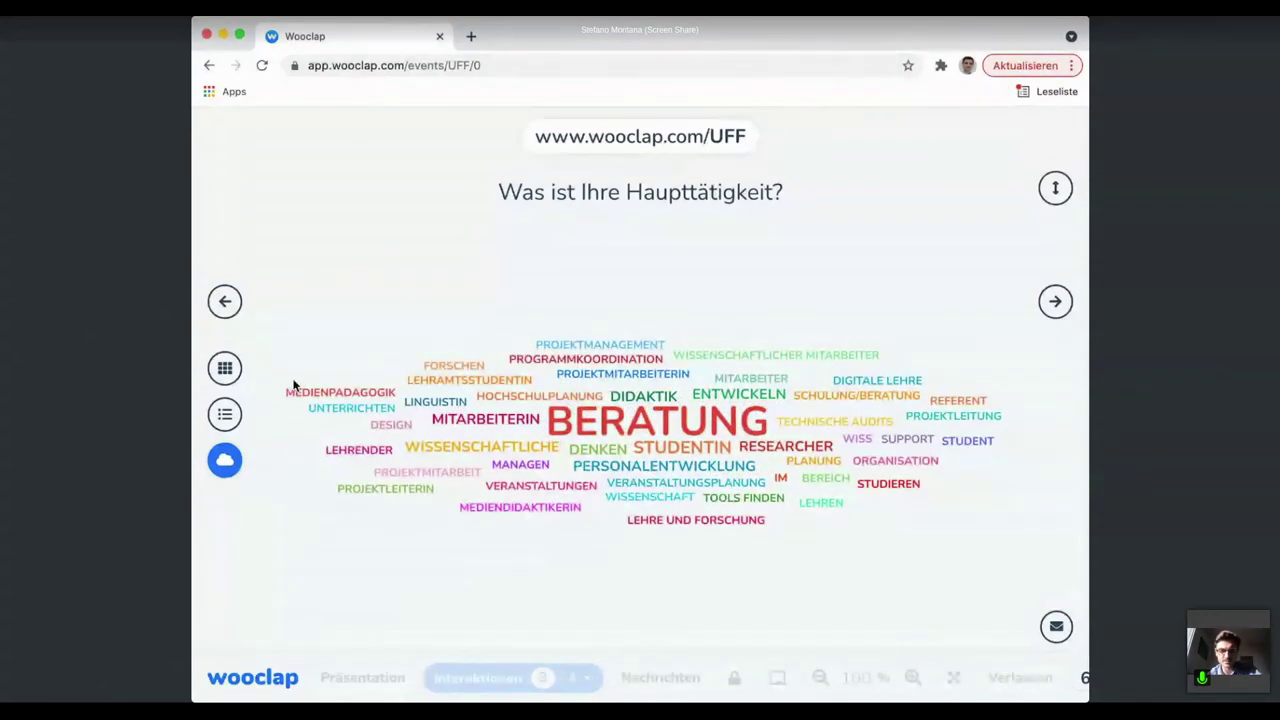
# Show the answers to "Was ist Ihre Haupttätigkeit?" as a results grid, and enlarge and close the "Linguistin" answer
pyautogui.click(225, 369)
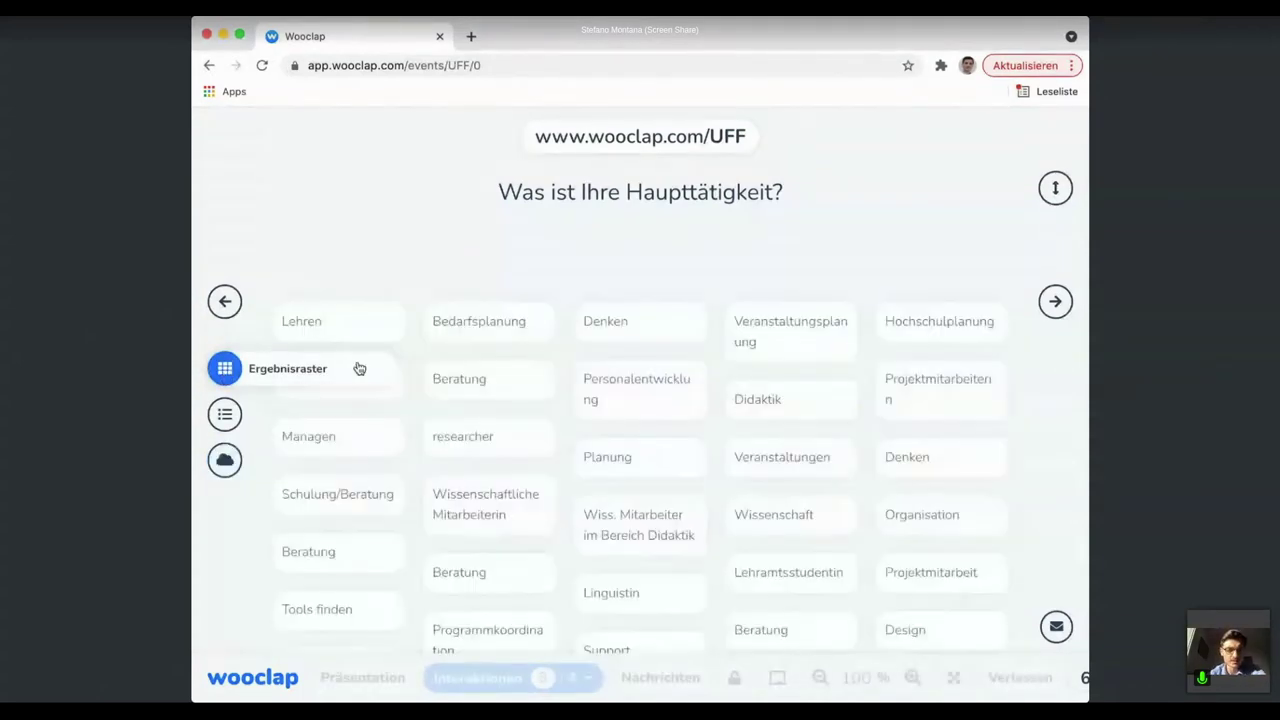
pyautogui.scroll(-2, 631, 420)
pyautogui.scroll(-3, 631, 420)
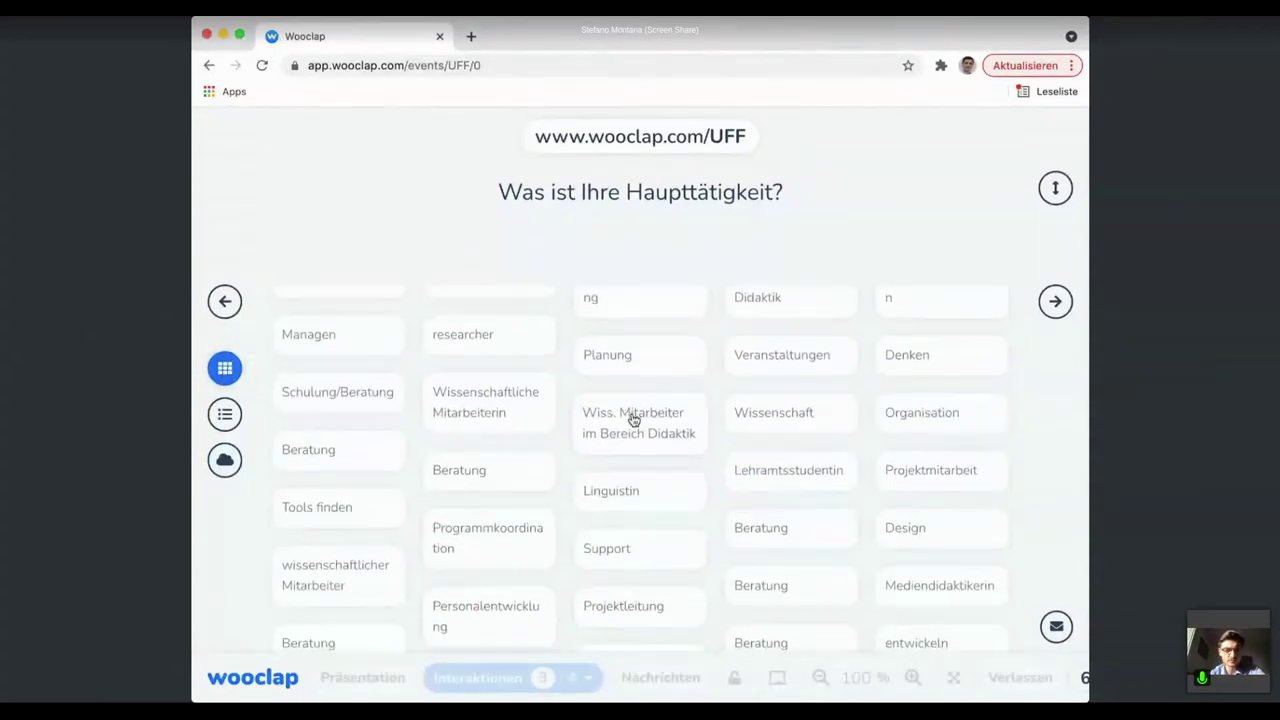
pyautogui.click(607, 436)
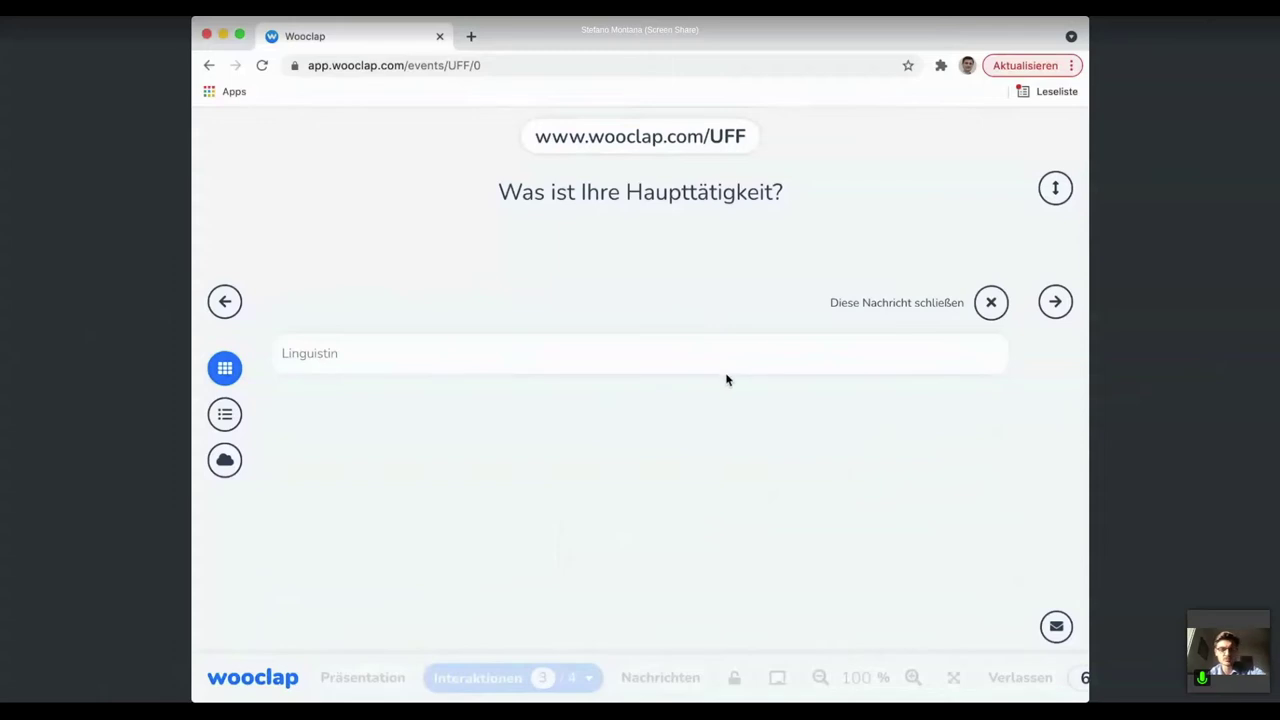
pyautogui.click(989, 303)
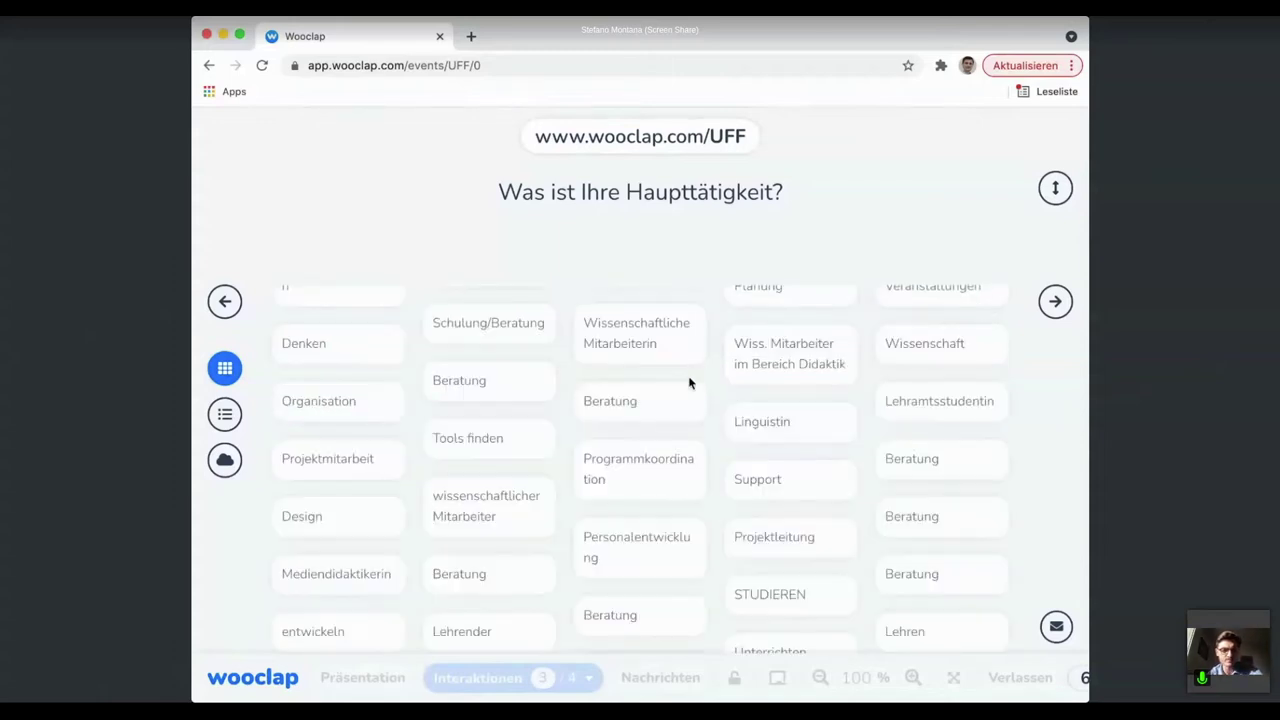
pyautogui.scroll(-3, 663, 417)
pyautogui.scroll(-1, 666, 416)
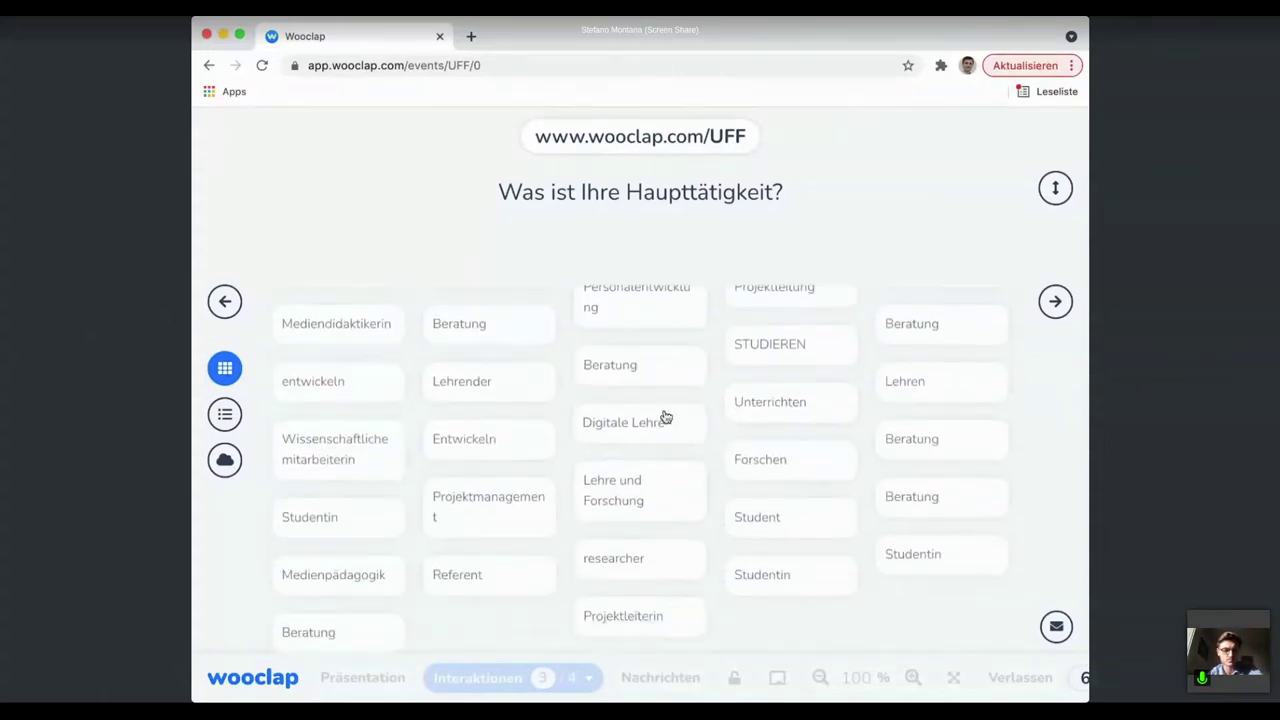
# Look through the answers in the list view and switch the results back to the word cloud
pyautogui.click(226, 416)
pyautogui.scroll(-1, 526, 420)
pyautogui.scroll(1, 526, 420)
pyautogui.scroll(-10, 529, 421)
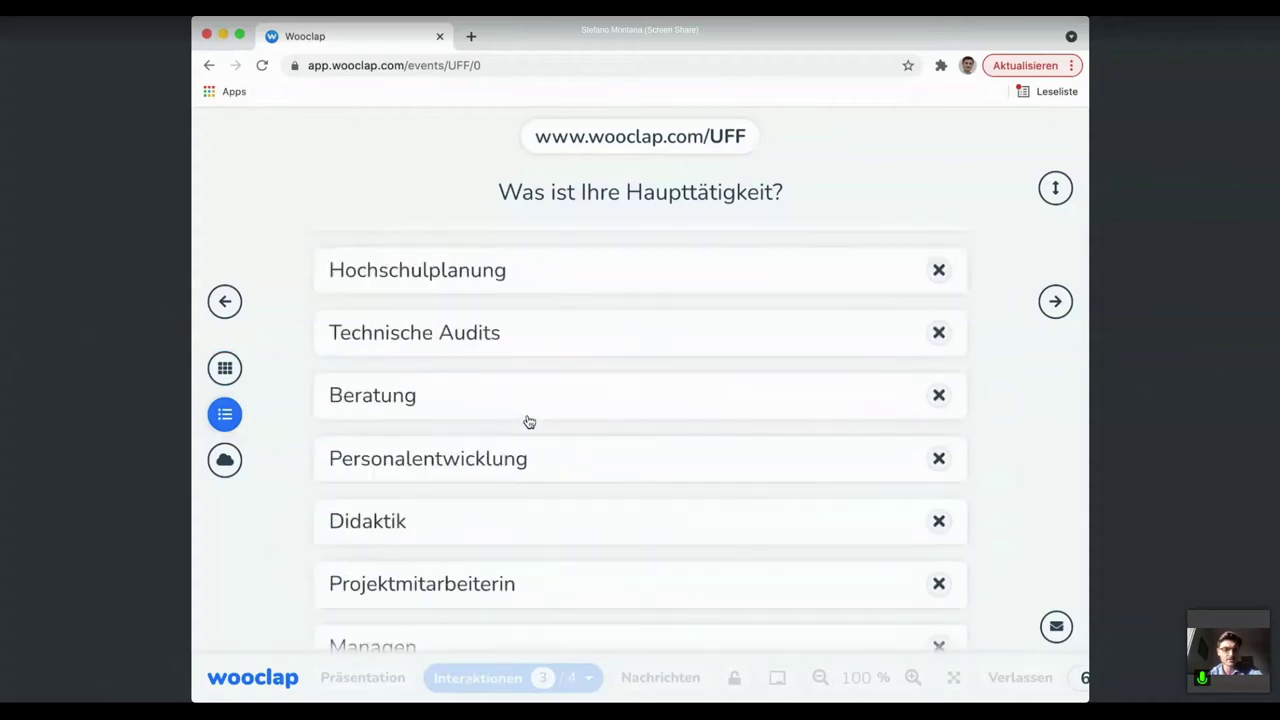
pyautogui.scroll(-5, 529, 421)
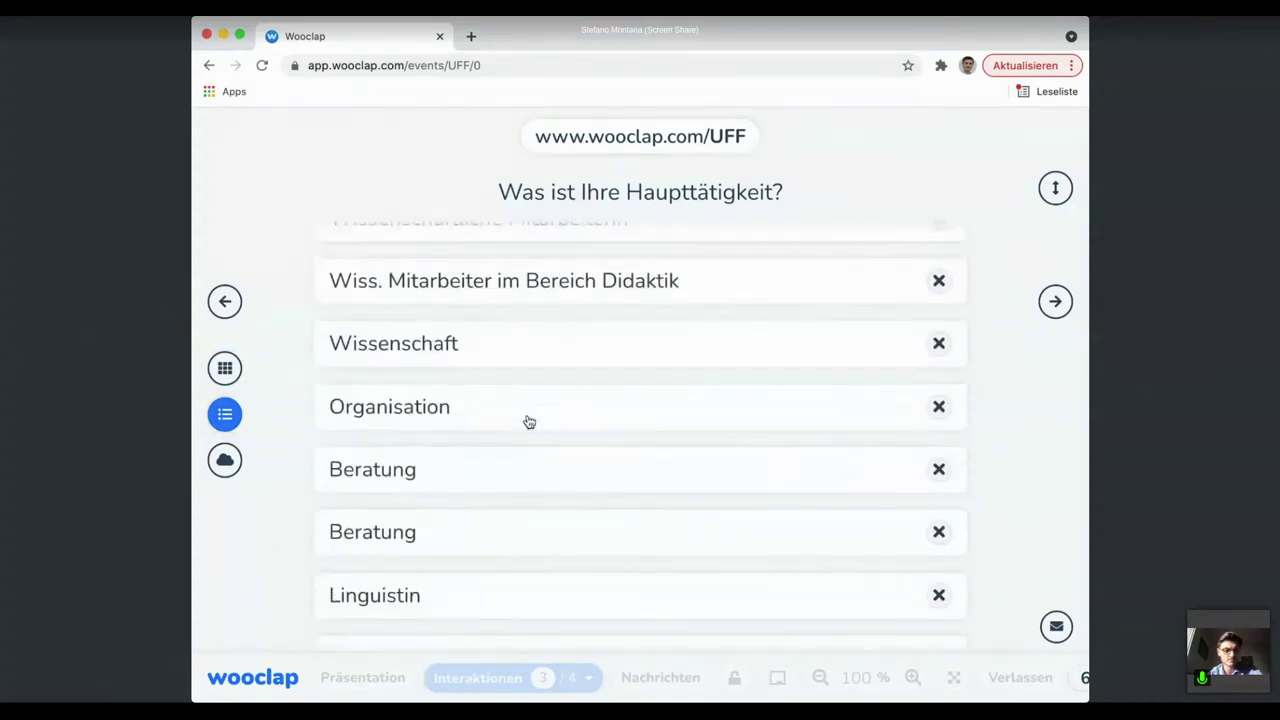
pyautogui.click(224, 459)
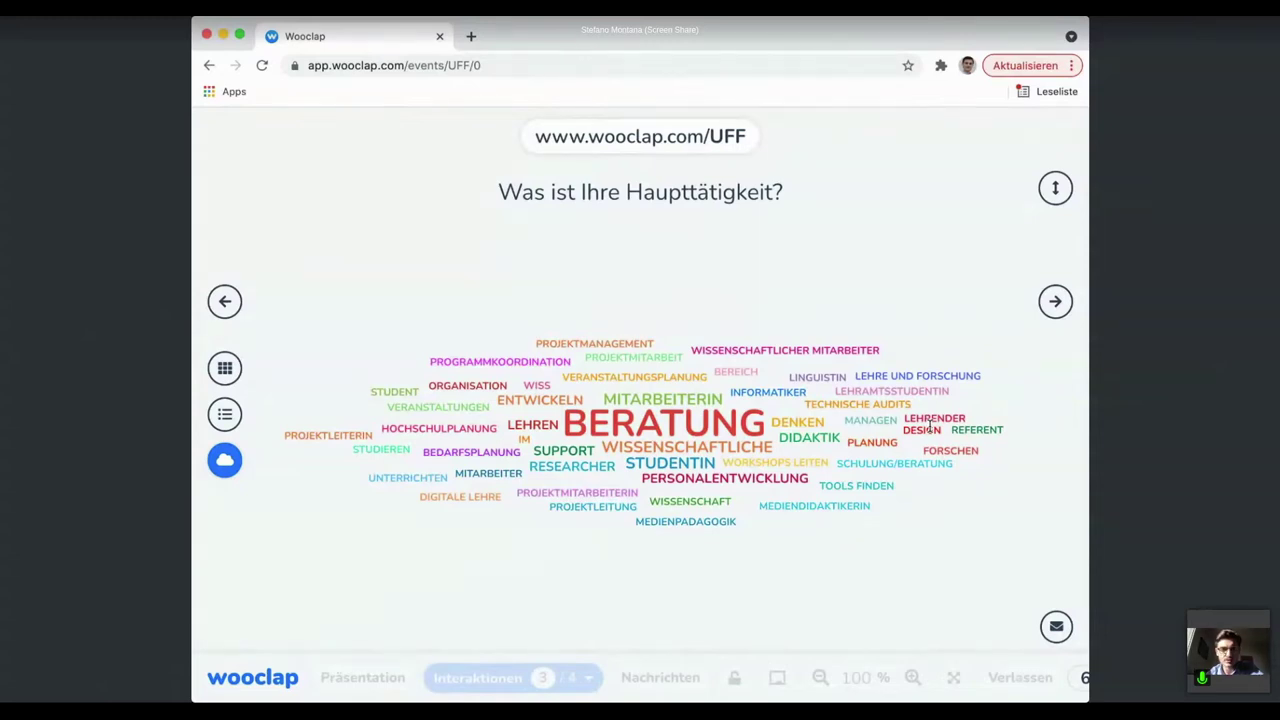
# Advance the presentation to "Was kann an den Hochschulen verbessert werden?" and view its categories through to Sonstiges
pyautogui.press('Right')
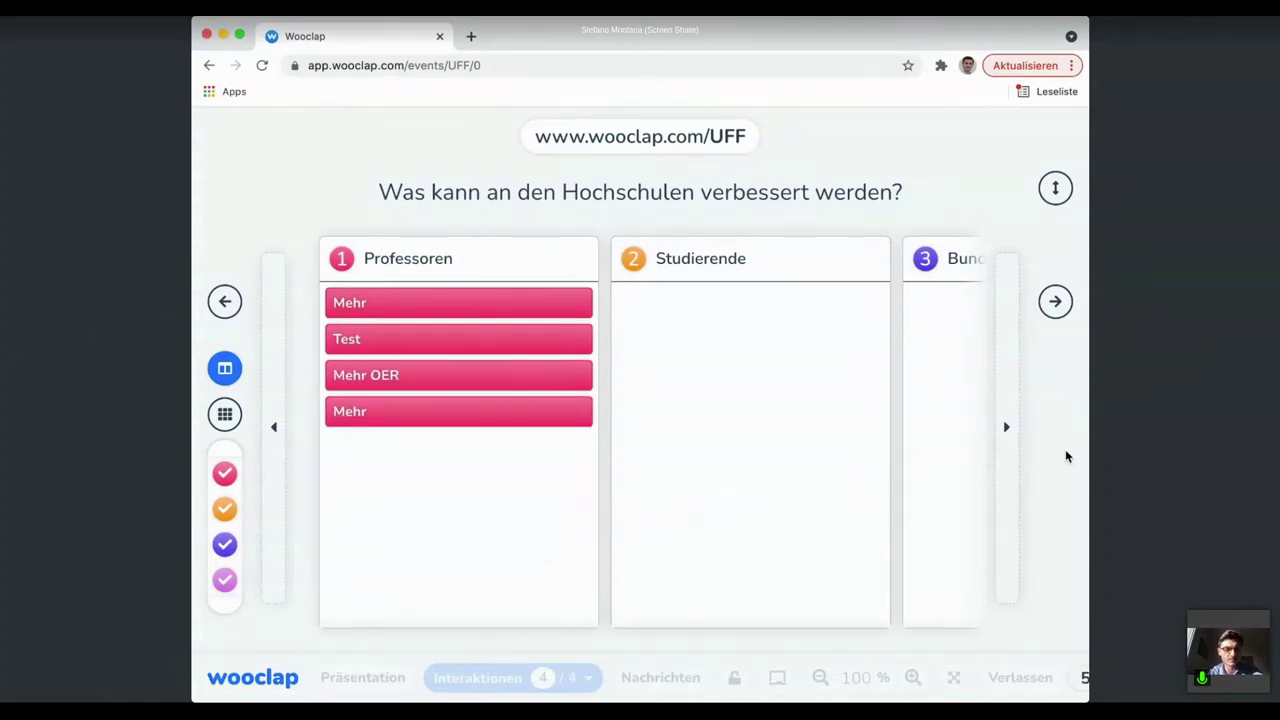
pyautogui.click(1004, 441)
pyautogui.click(1004, 428)
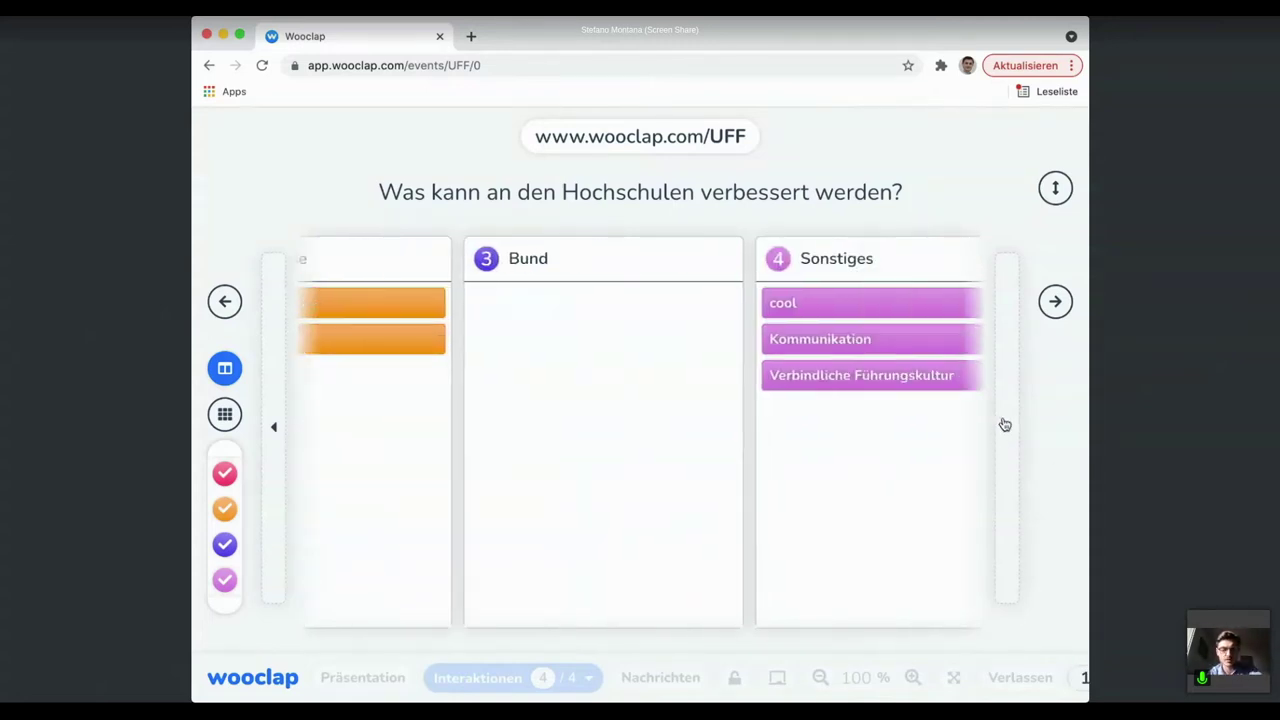
pyautogui.click(1004, 428)
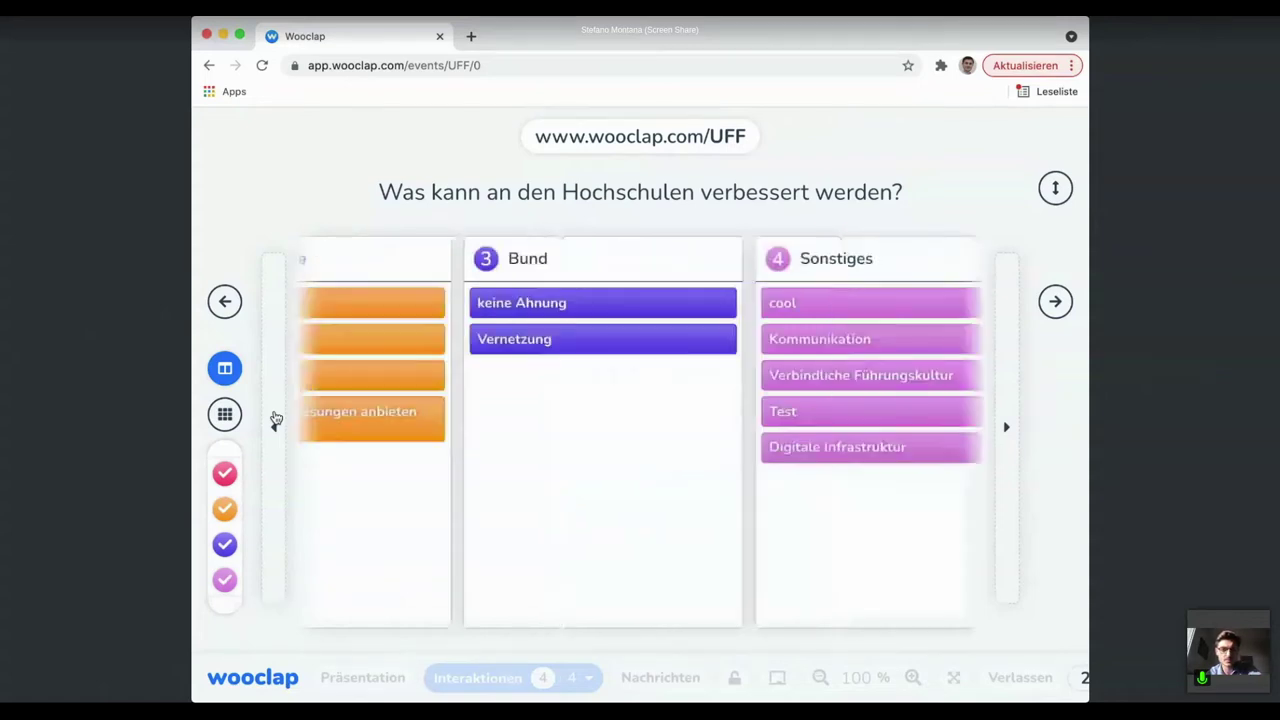
# Move the "Mehr OER" answer from the Professoren category into Studierende
pyautogui.moveTo(514, 377); pyautogui.dragTo(666, 349)
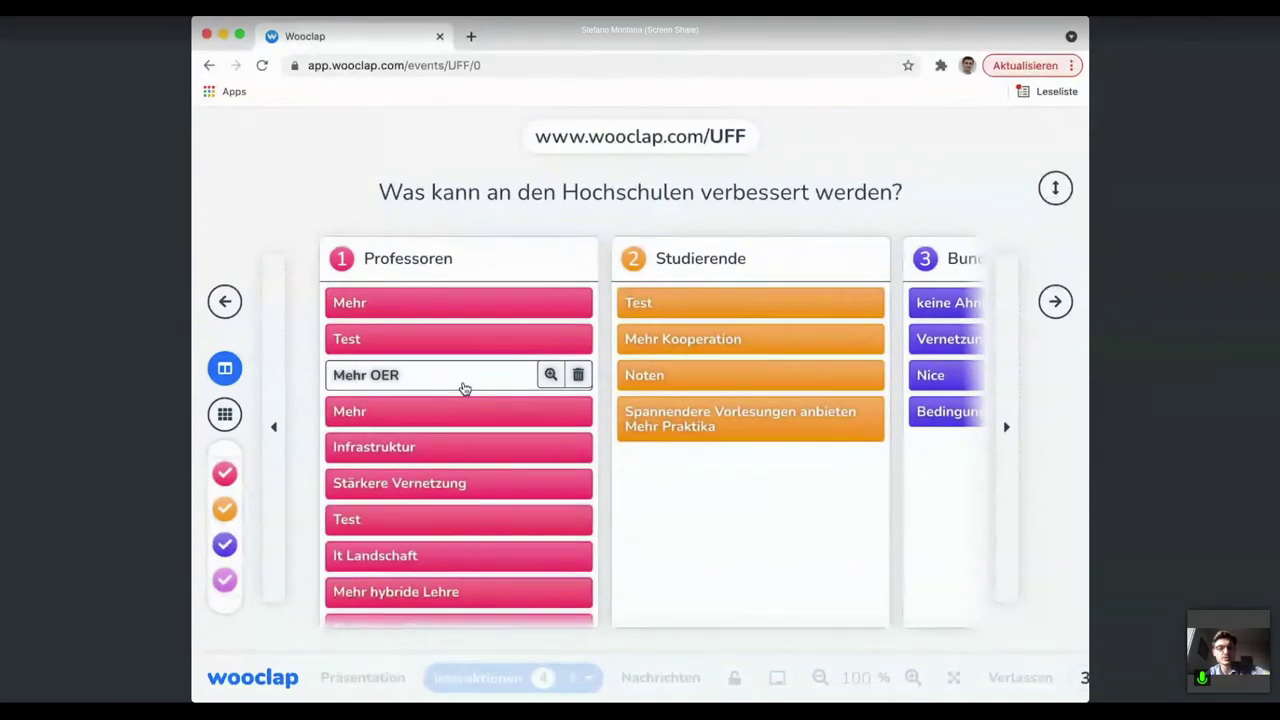
pyautogui.moveTo(464, 388); pyautogui.dragTo(753, 475)
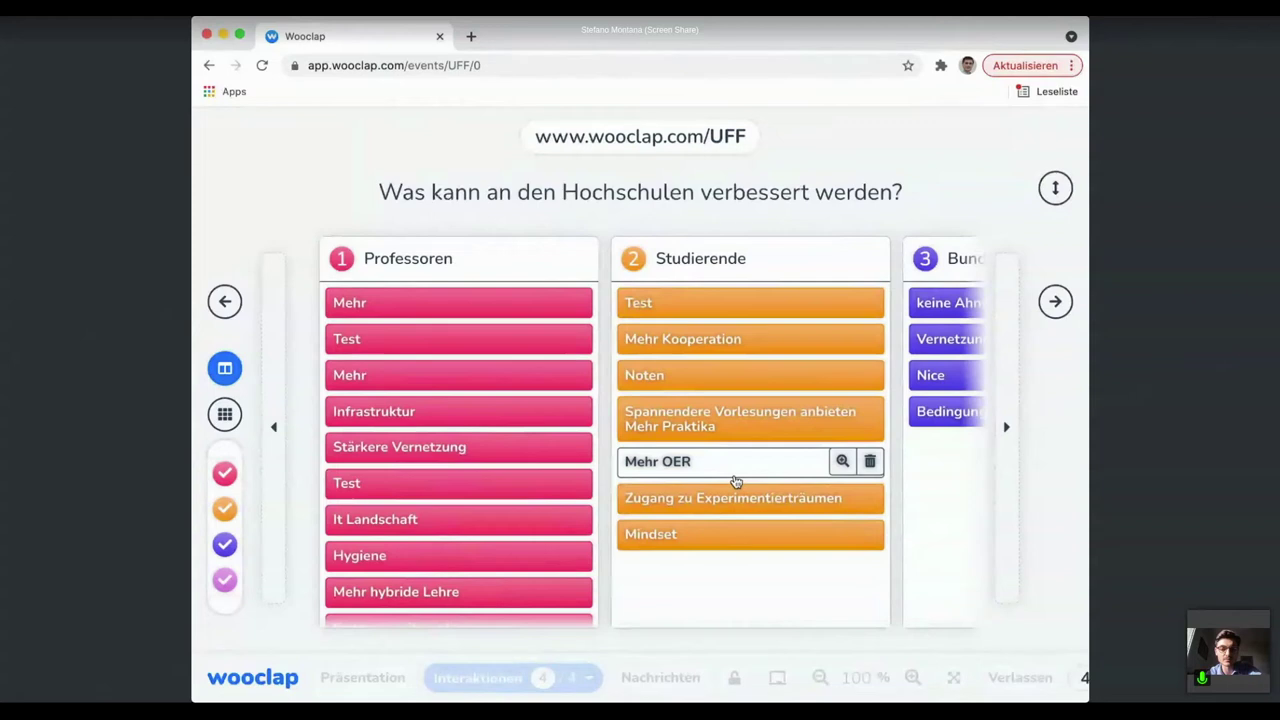
pyautogui.scroll(-1, 766, 449)
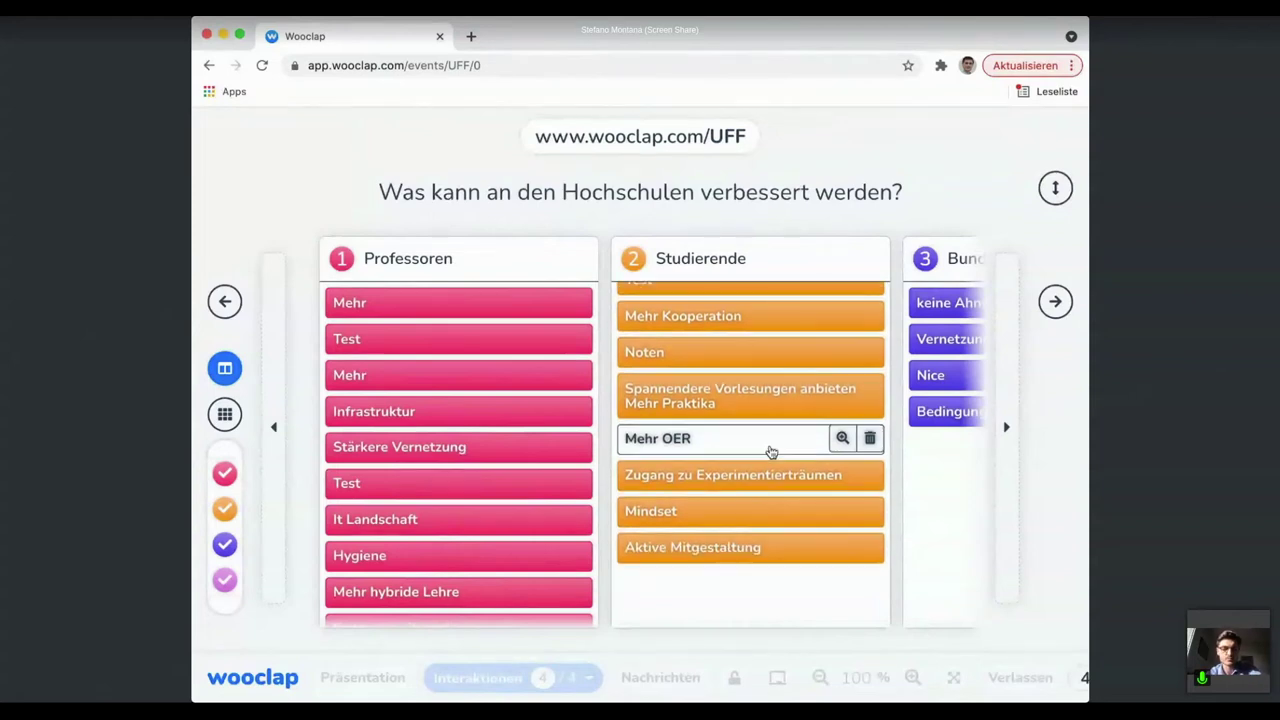
# Examine the remaining answers by category, enlarging and closing the "Test" answer under Sonstiges
pyautogui.scroll(-3, 522, 457)
pyautogui.scroll(-4, 522, 457)
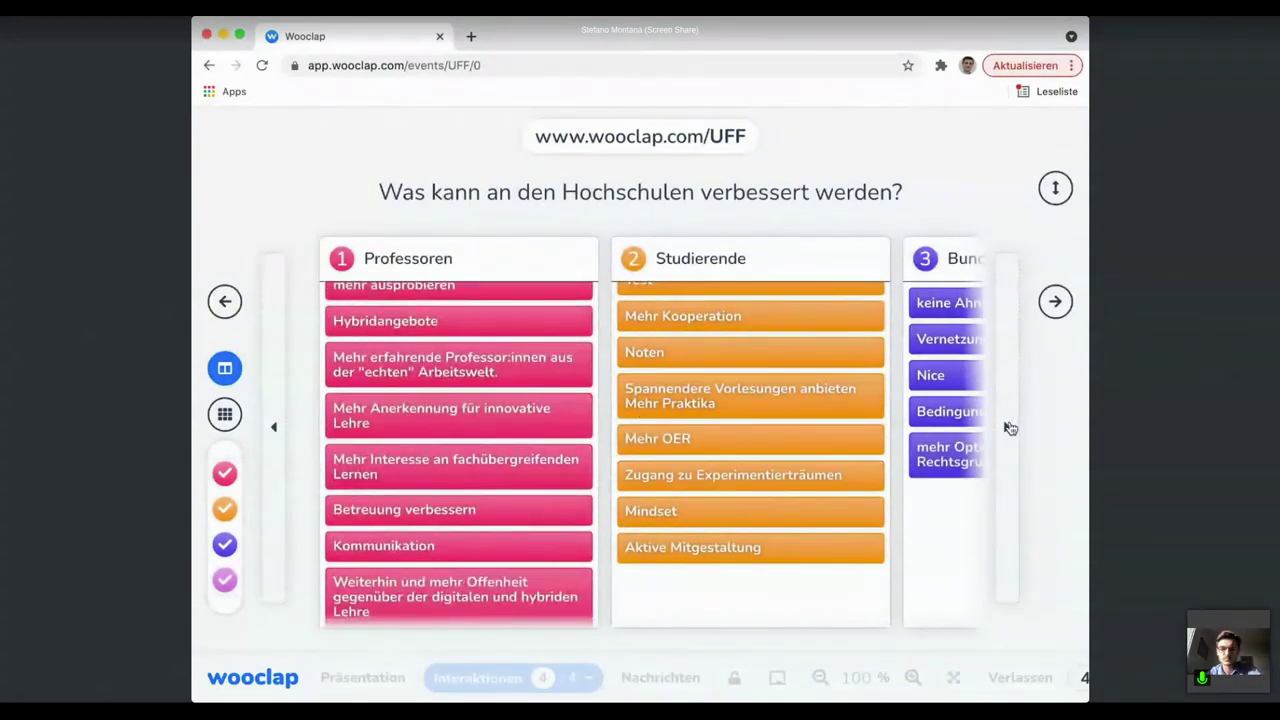
pyautogui.click(1006, 427)
pyautogui.click(1008, 427)
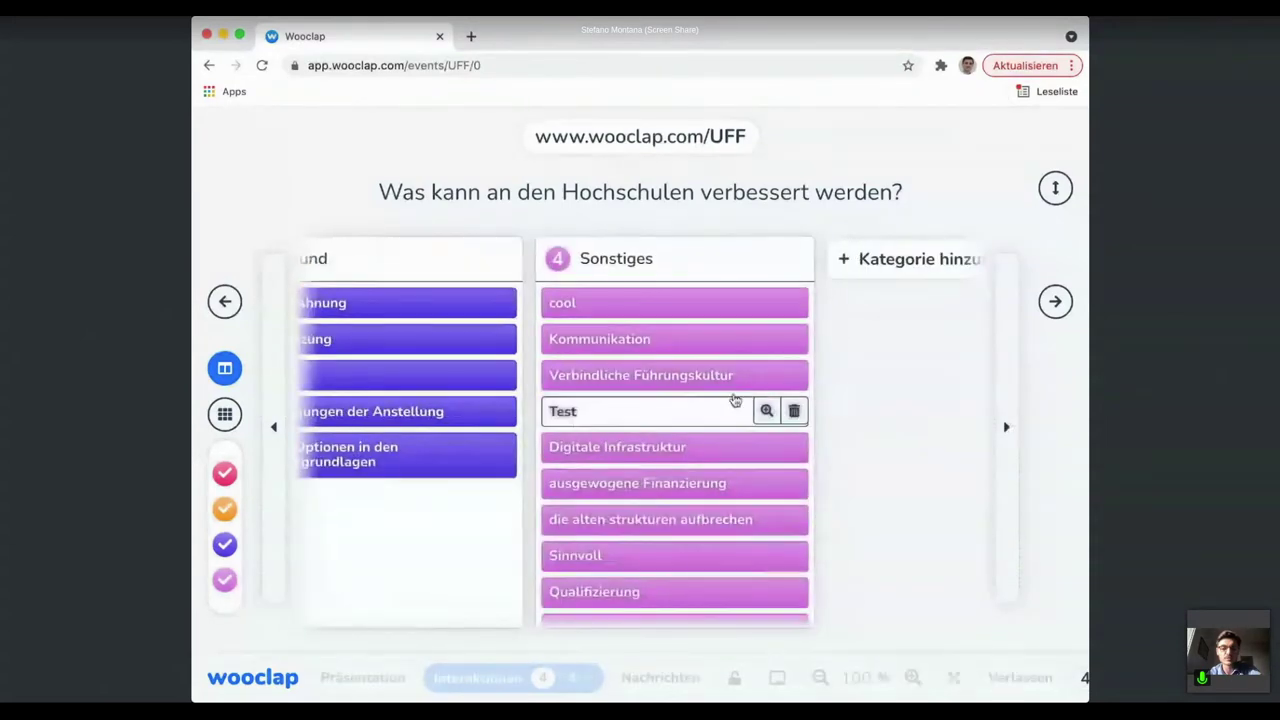
pyautogui.click(647, 413)
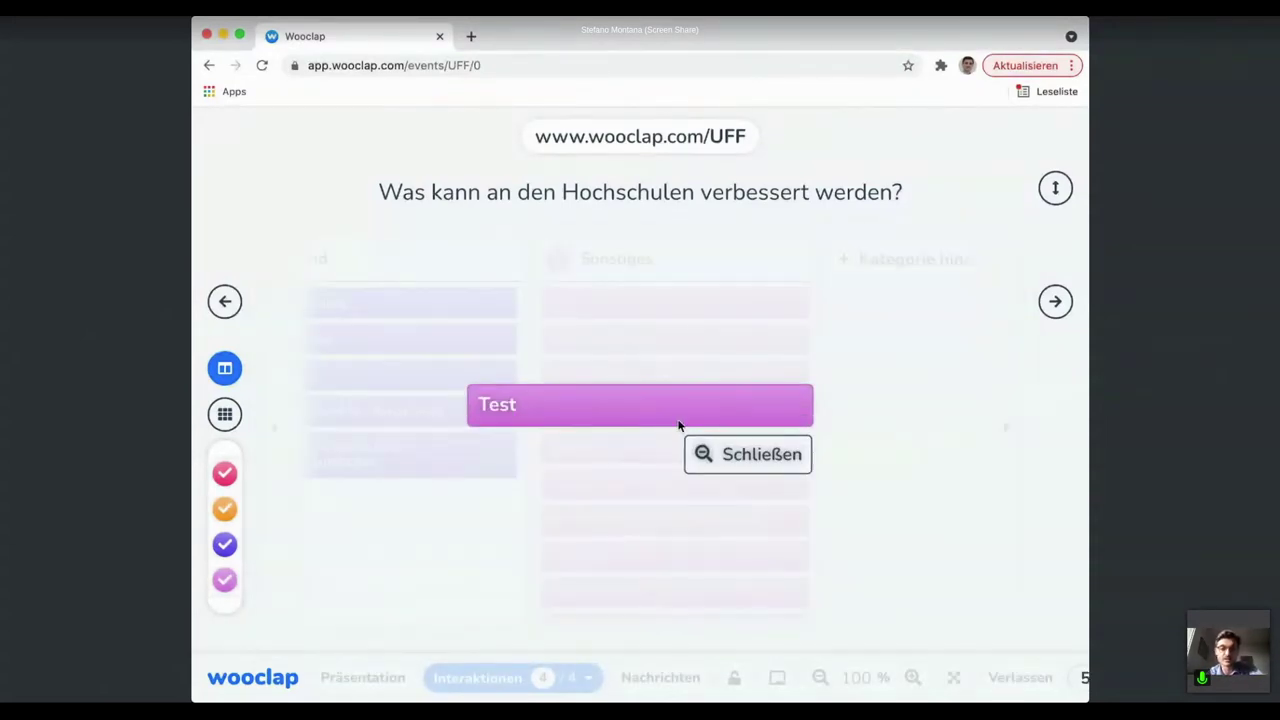
pyautogui.click(703, 452)
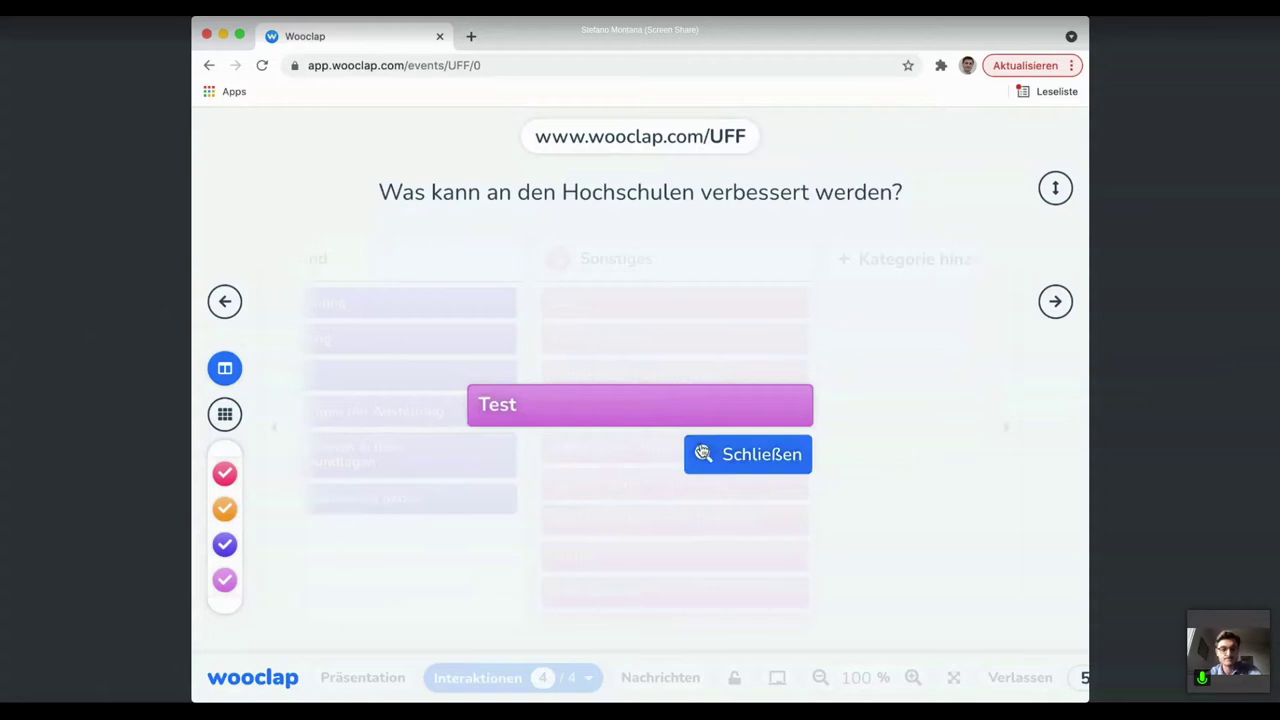
pyautogui.click(703, 453)
pyautogui.scroll(-3, 674, 449)
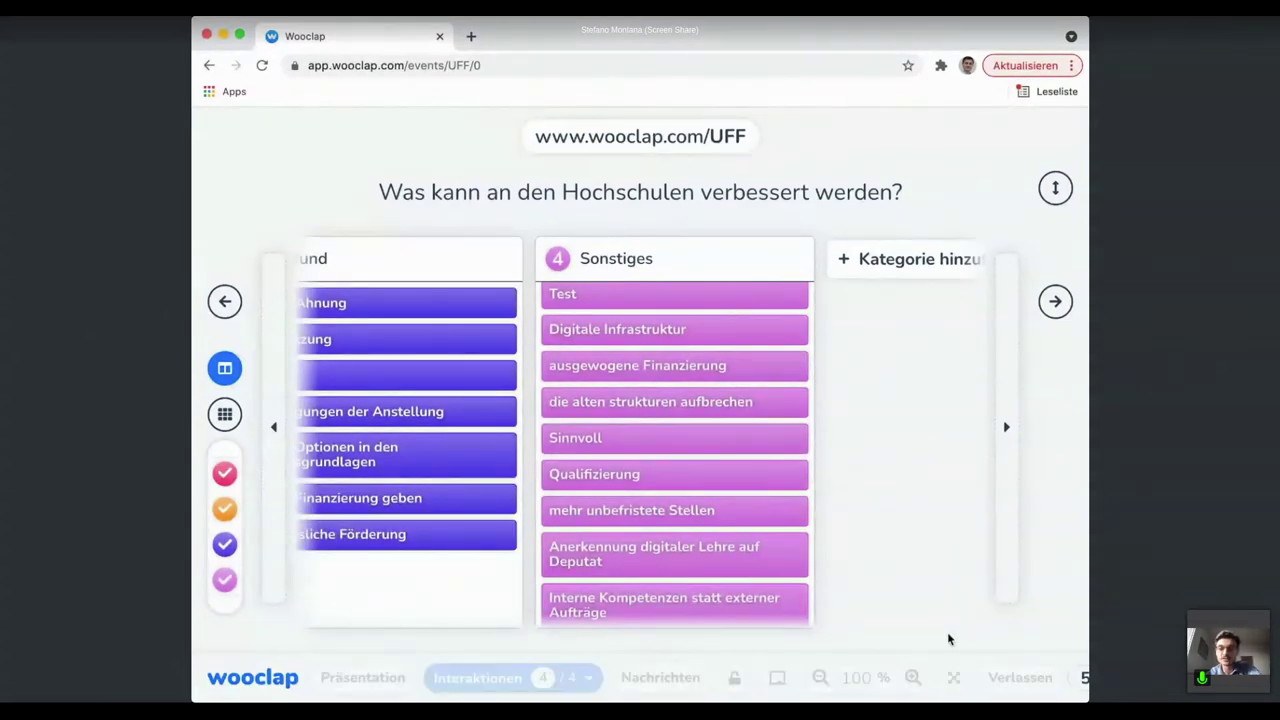
# Leave the presentation and add a new event from the overview of own events
pyautogui.click(1020, 678)
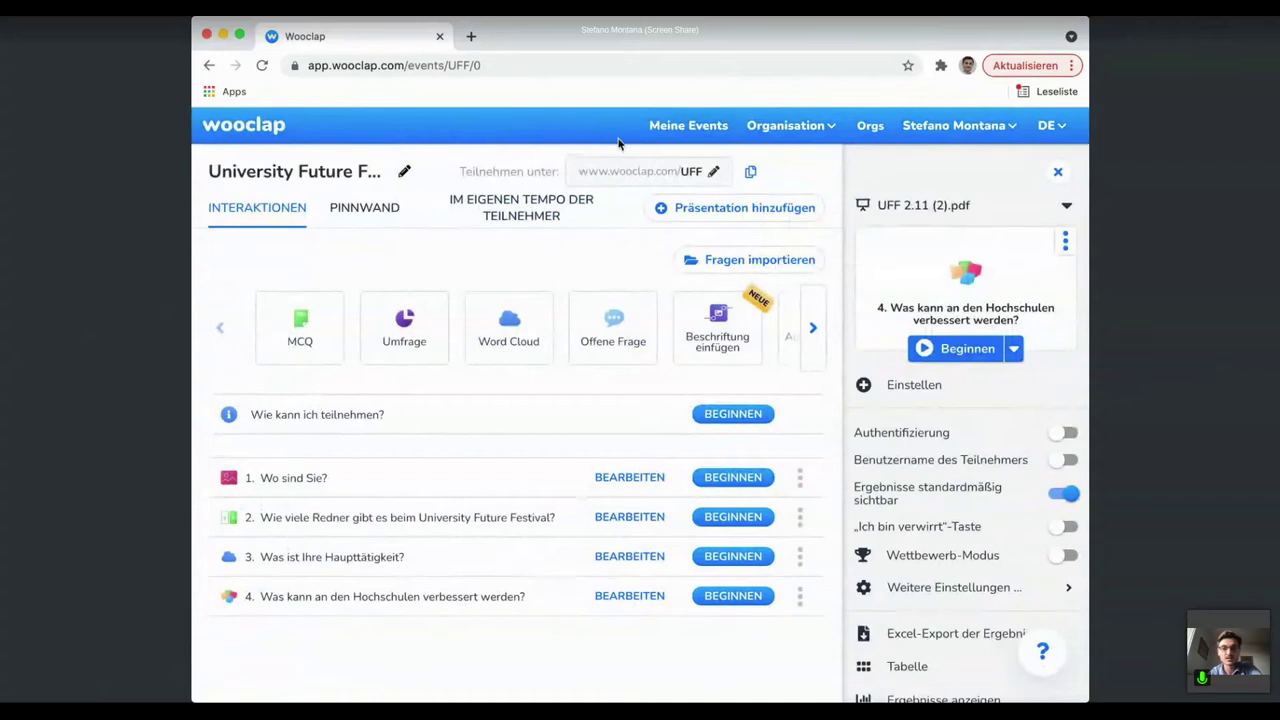
pyautogui.click(1057, 170)
pyautogui.click(688, 125)
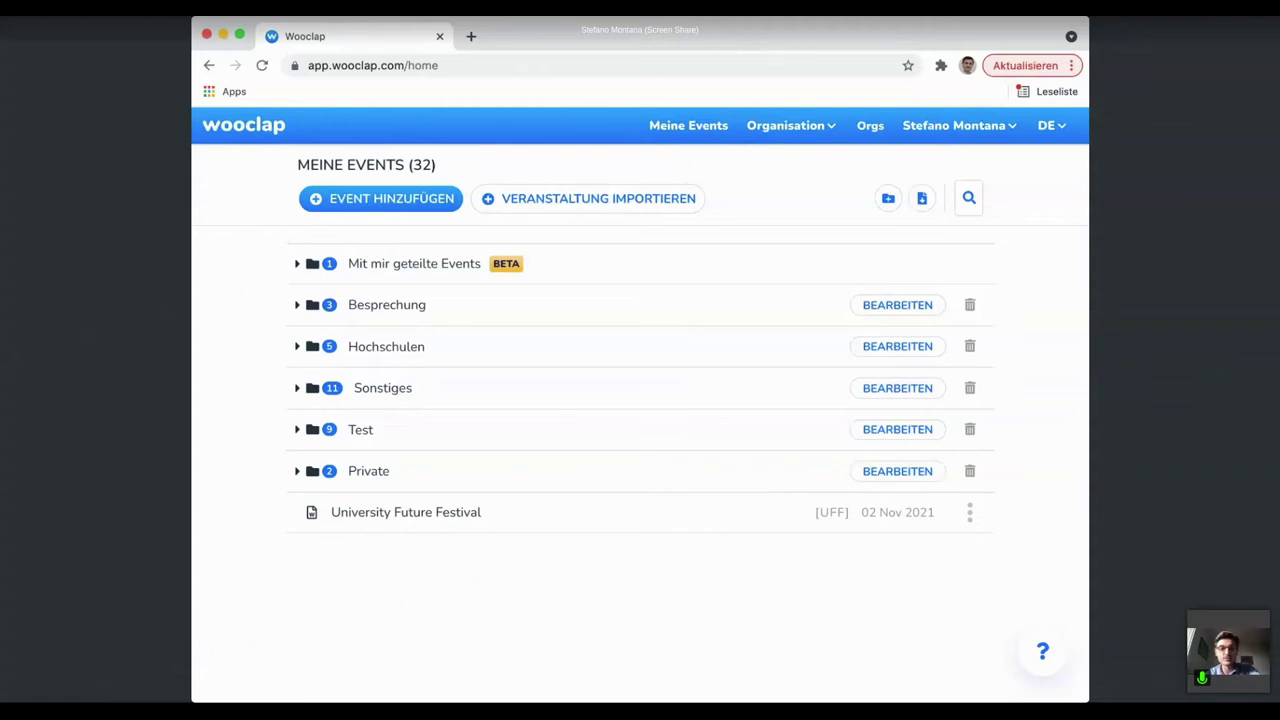
pyautogui.click(398, 200)
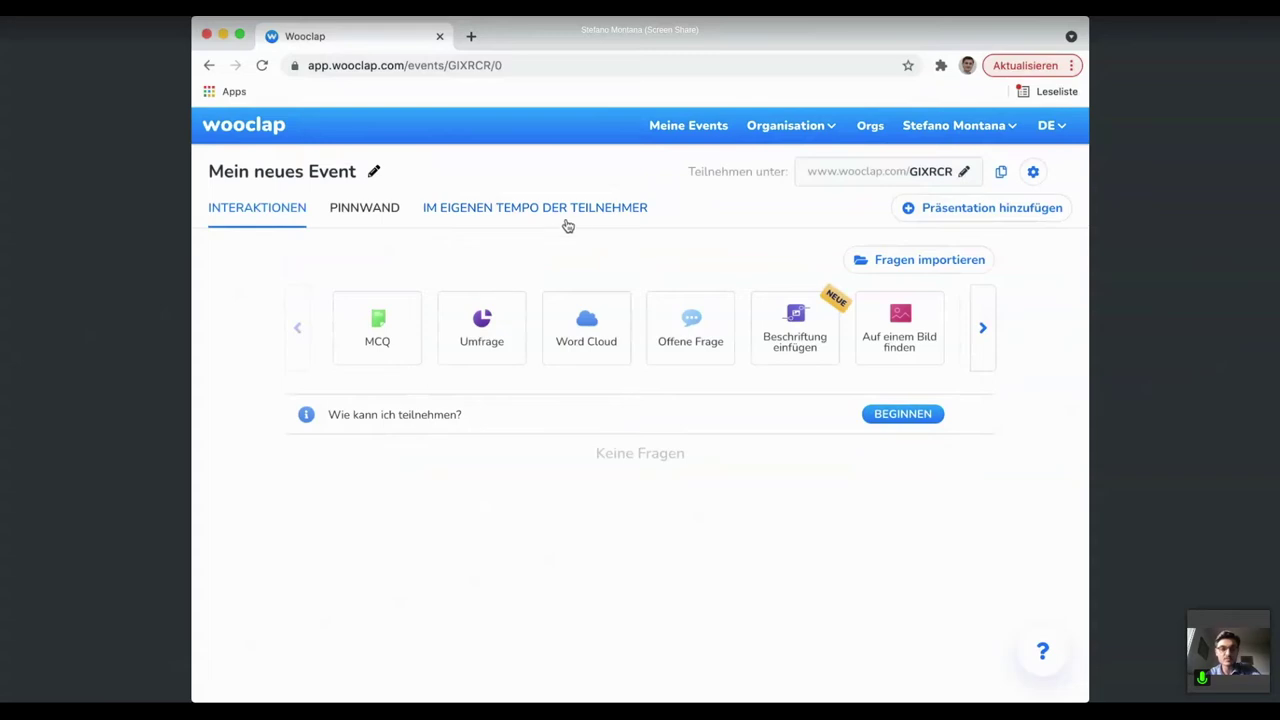
# Return to the event overview, open the University Future Festival event and hide its settings
pyautogui.click(670, 126)
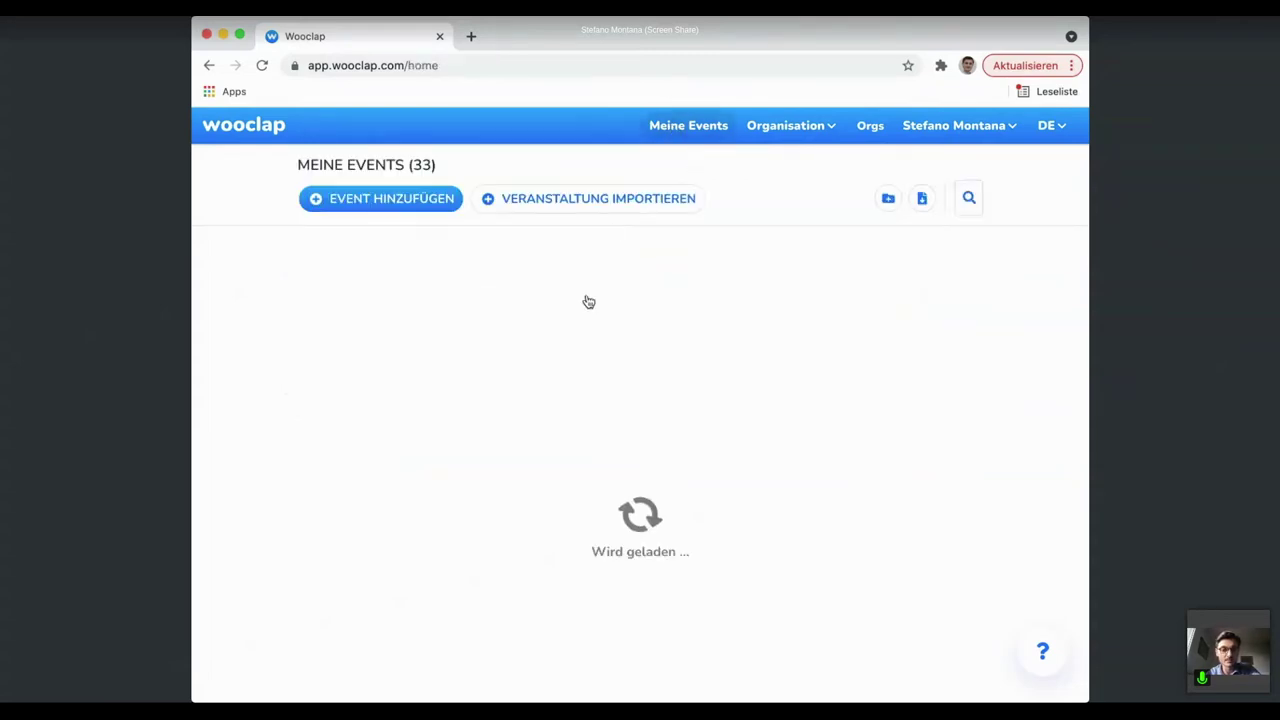
pyautogui.click(549, 553)
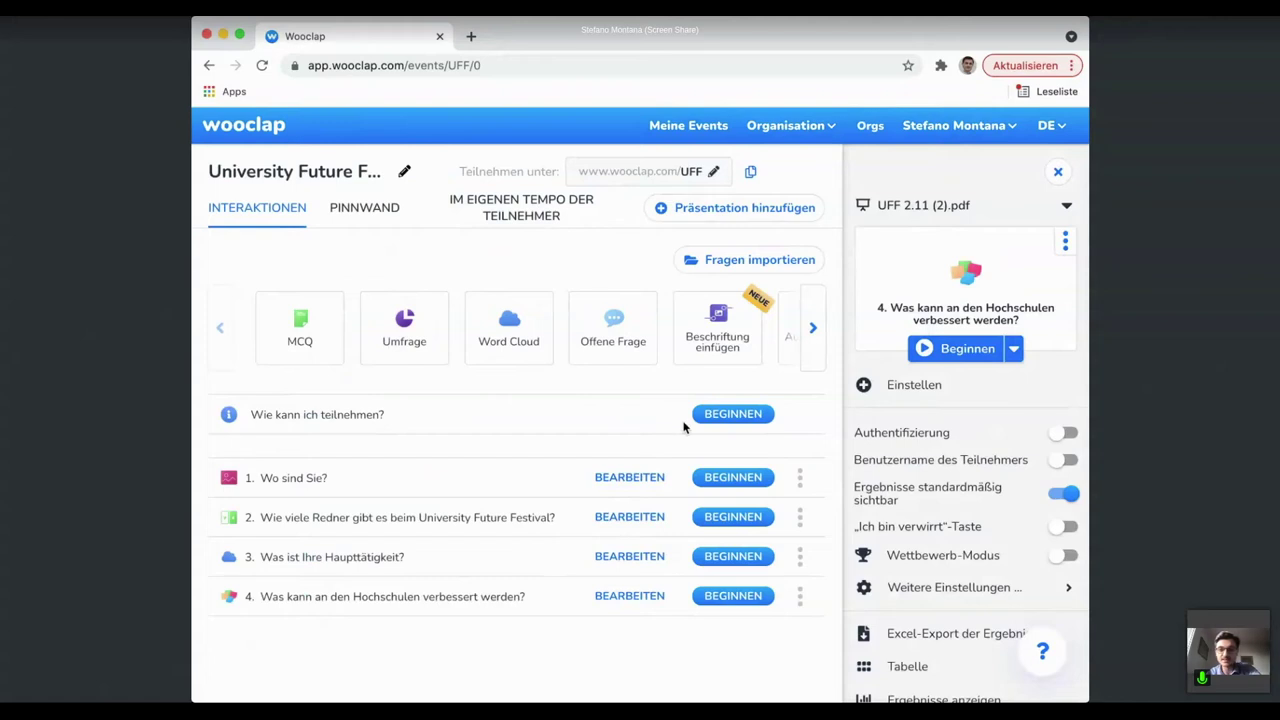
pyautogui.click(1058, 171)
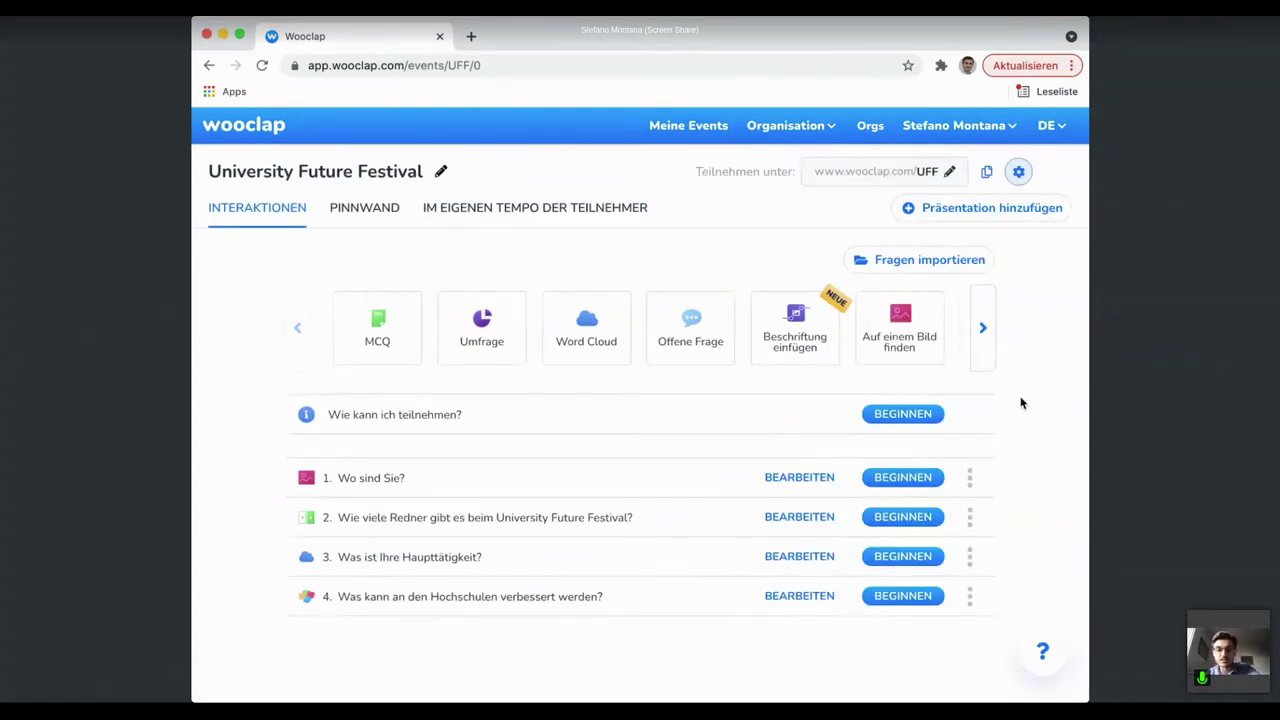
# Browse the question types available for the event and open the event title for editing
pyautogui.click(984, 331)
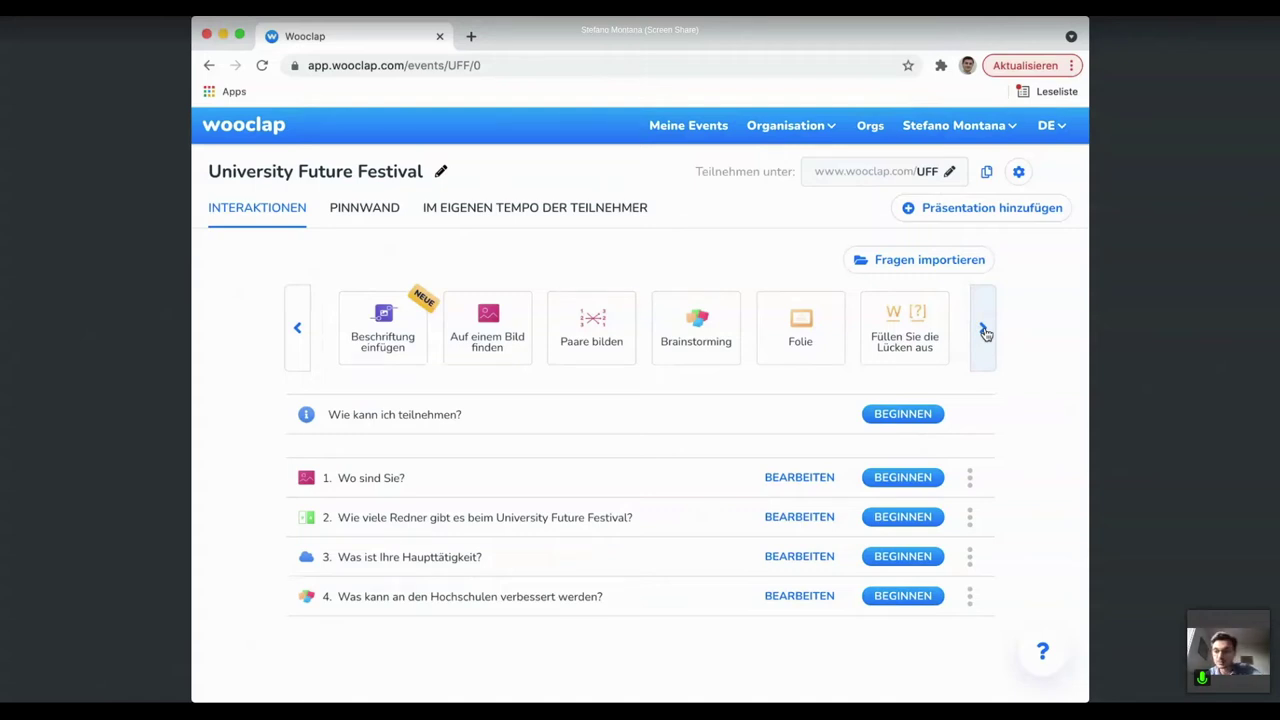
pyautogui.click(985, 332)
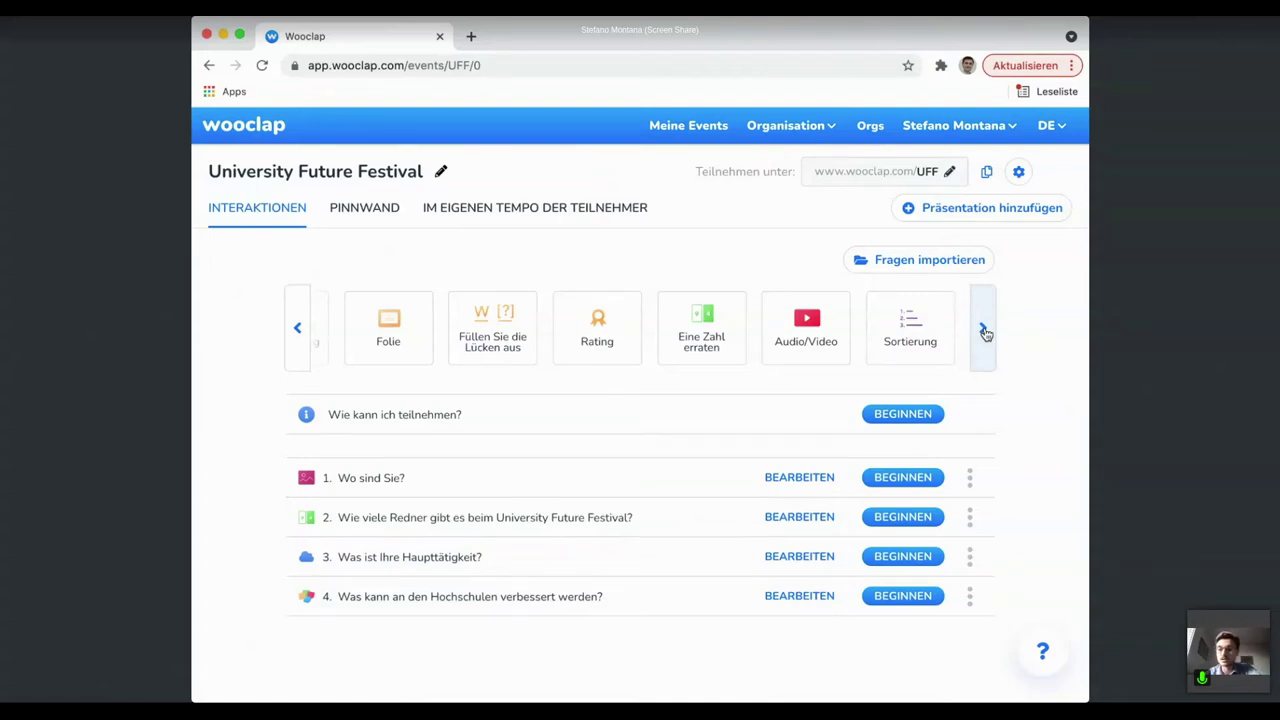
pyautogui.click(985, 332)
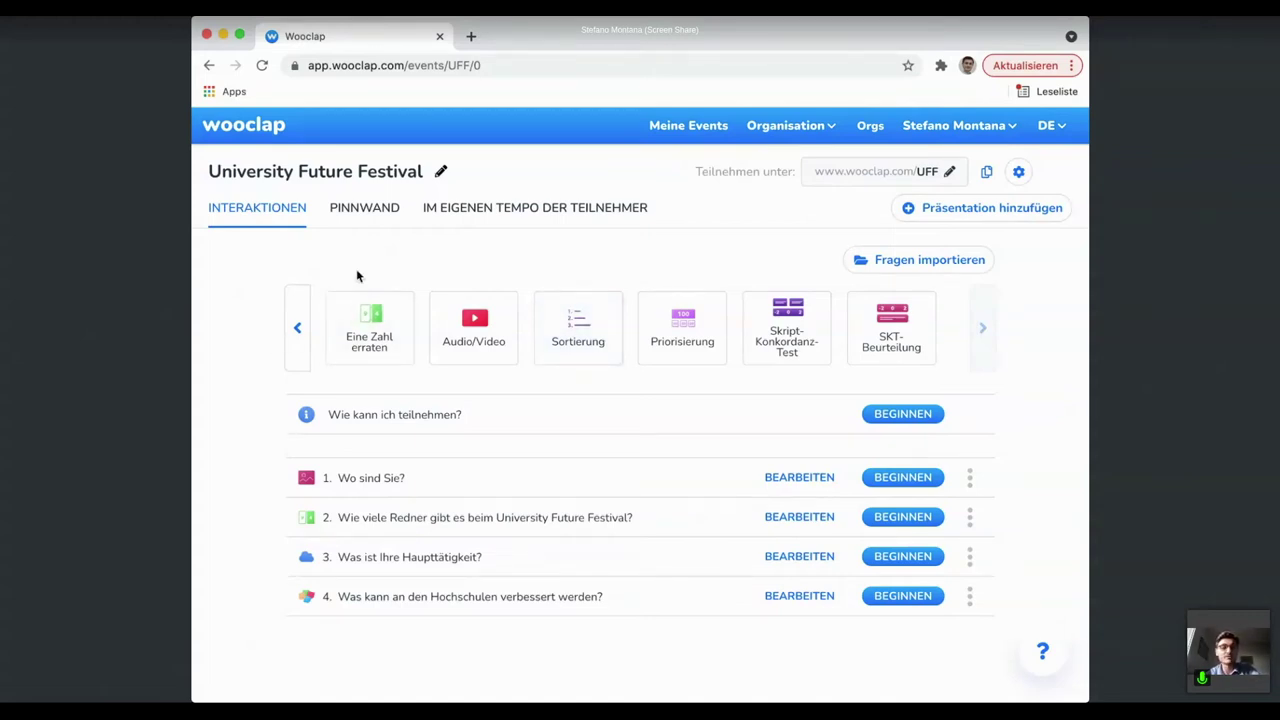
pyautogui.click(441, 171)
pyautogui.click(626, 172)
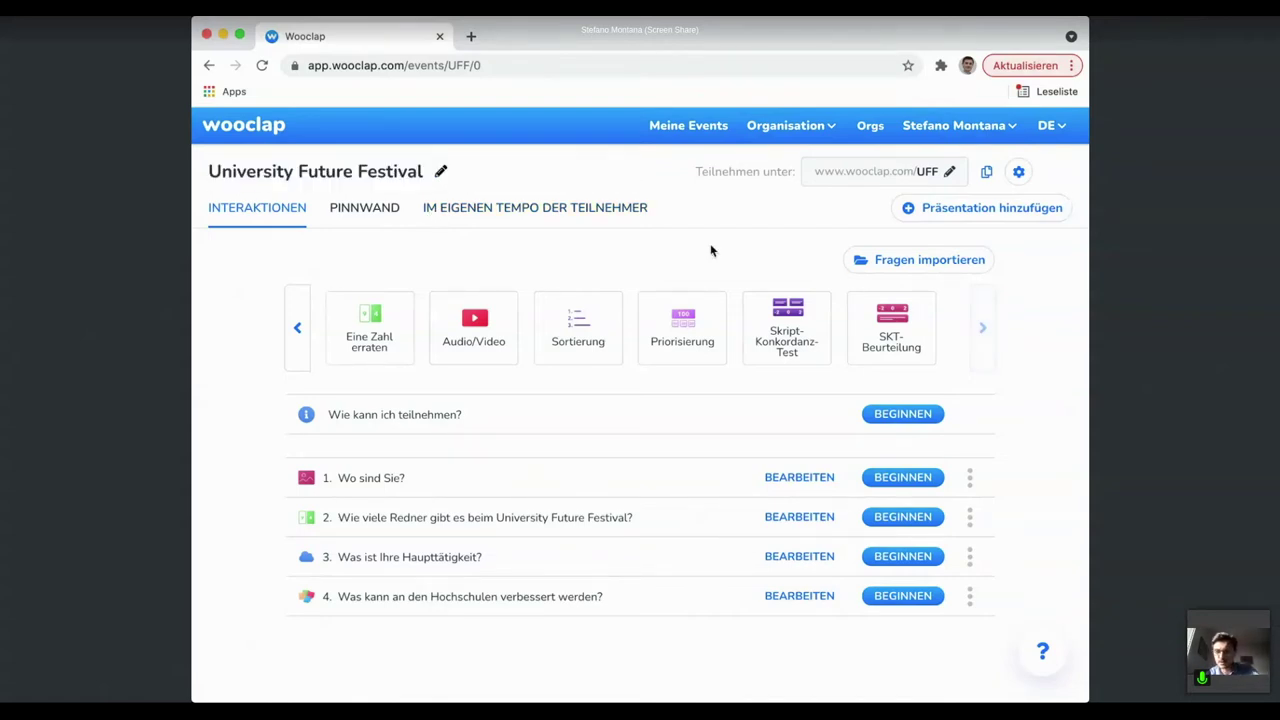
# Create an MCQ with the question "Wann wurde Wooclap gegründet?"
pyautogui.click(297, 326)
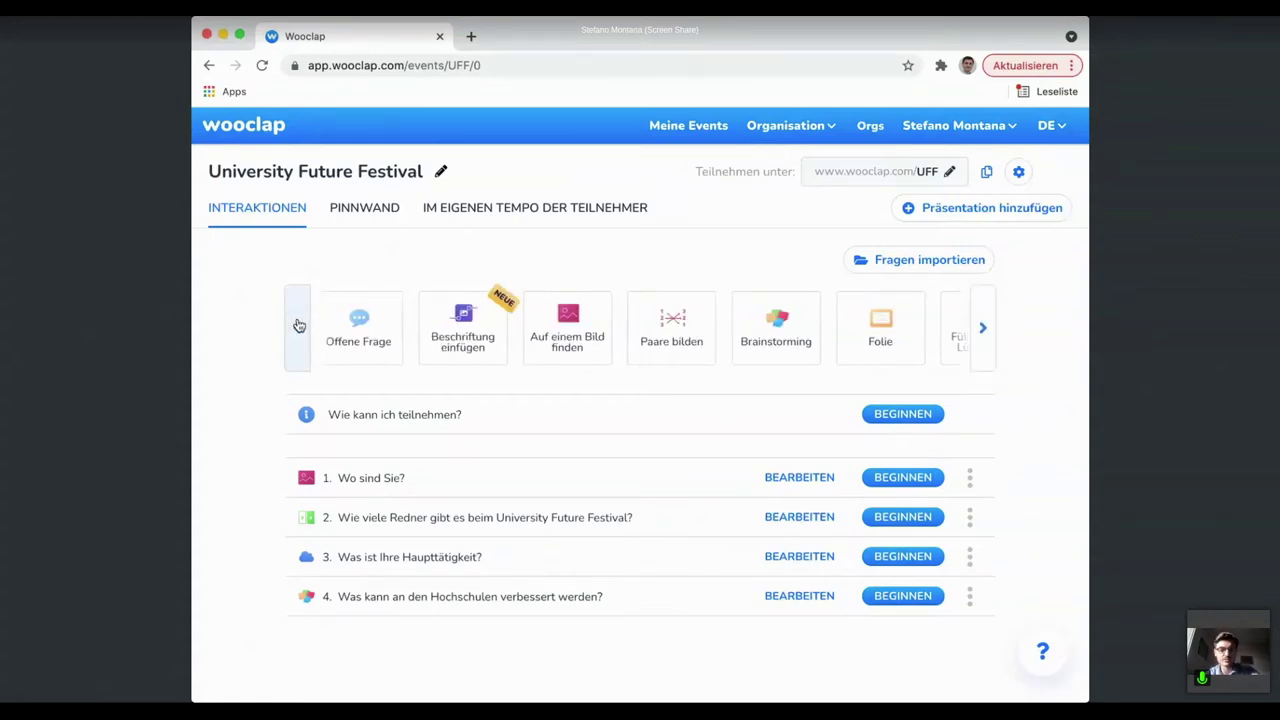
pyautogui.click(297, 326)
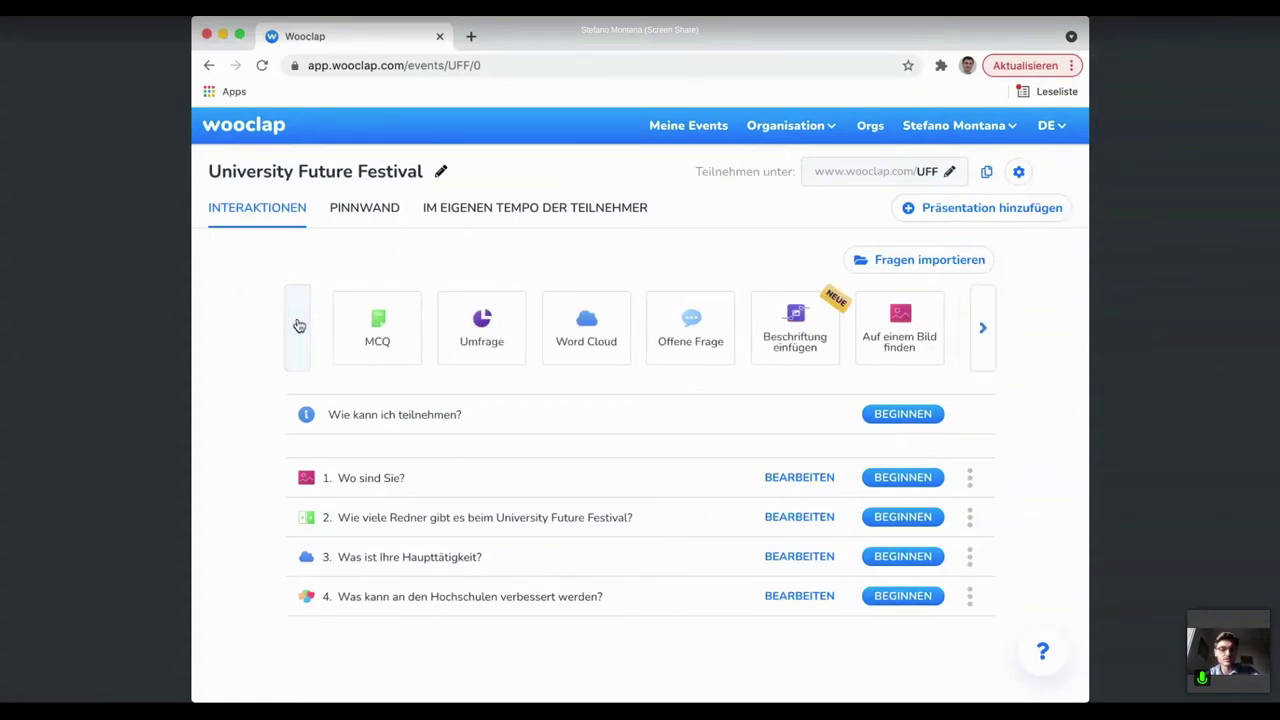
pyautogui.click(377, 335)
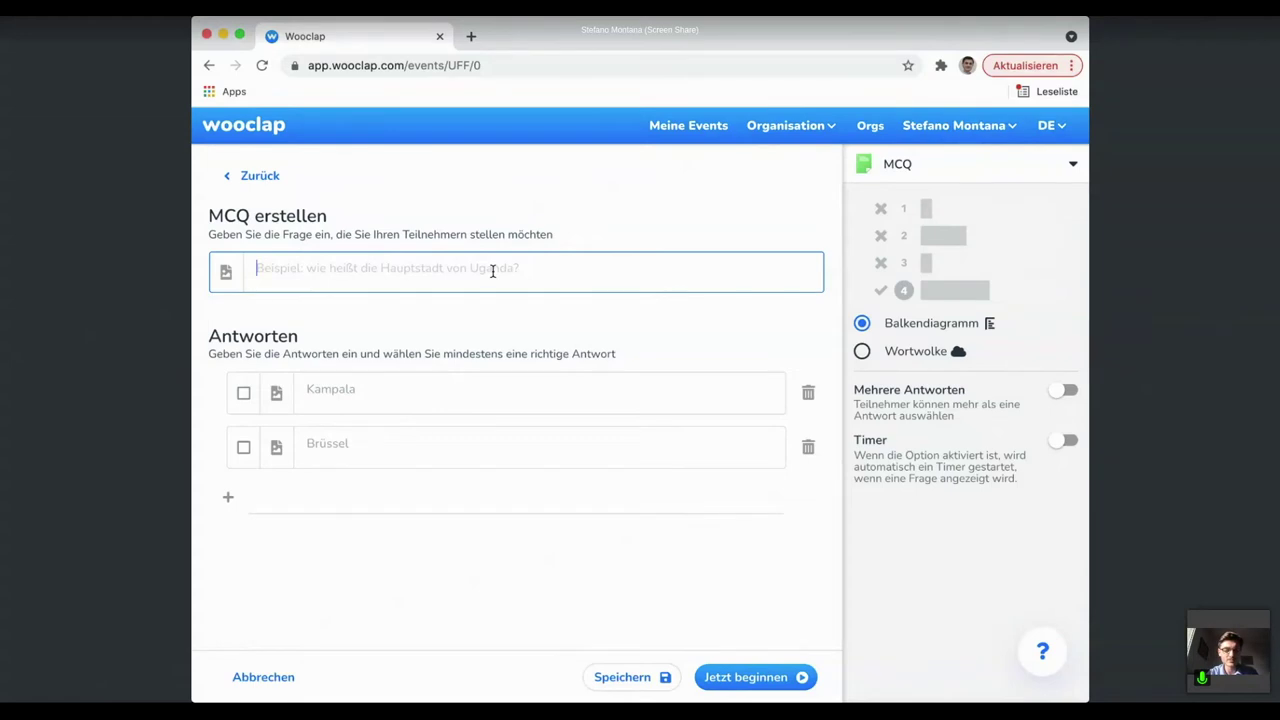
pyautogui.write('Wann wurde W')
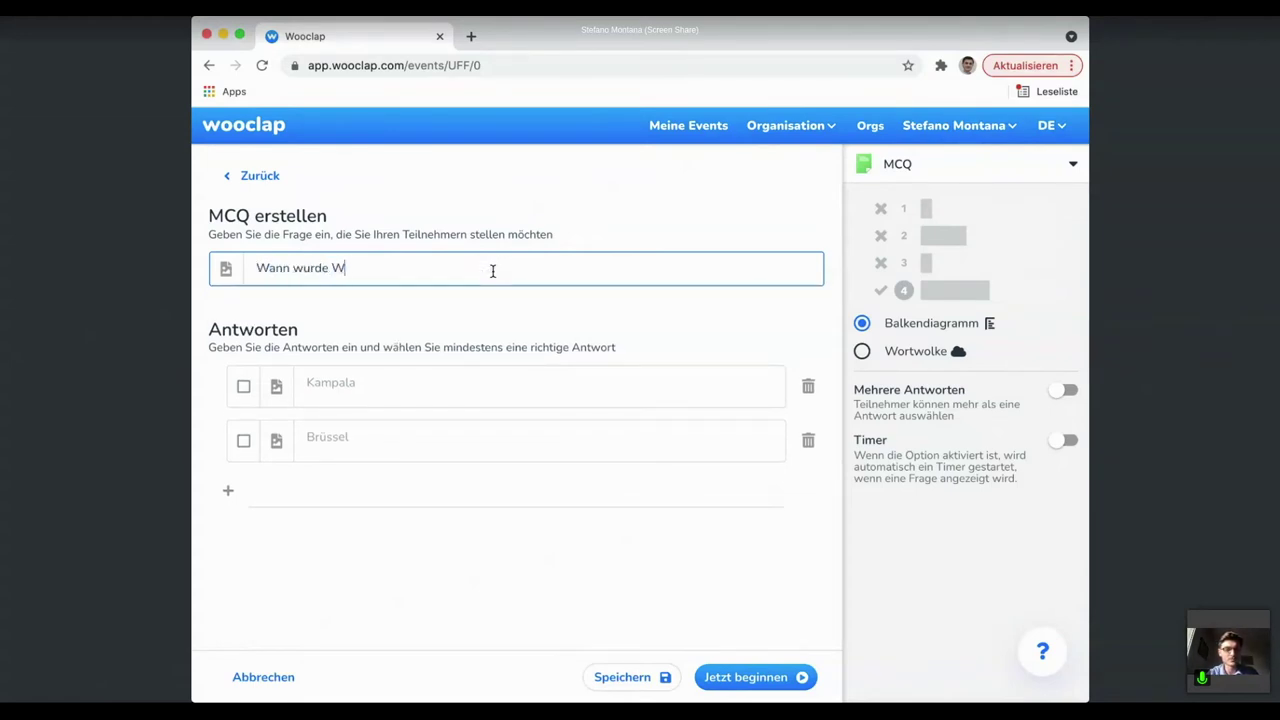
pyautogui.write('ooclap gegrü')
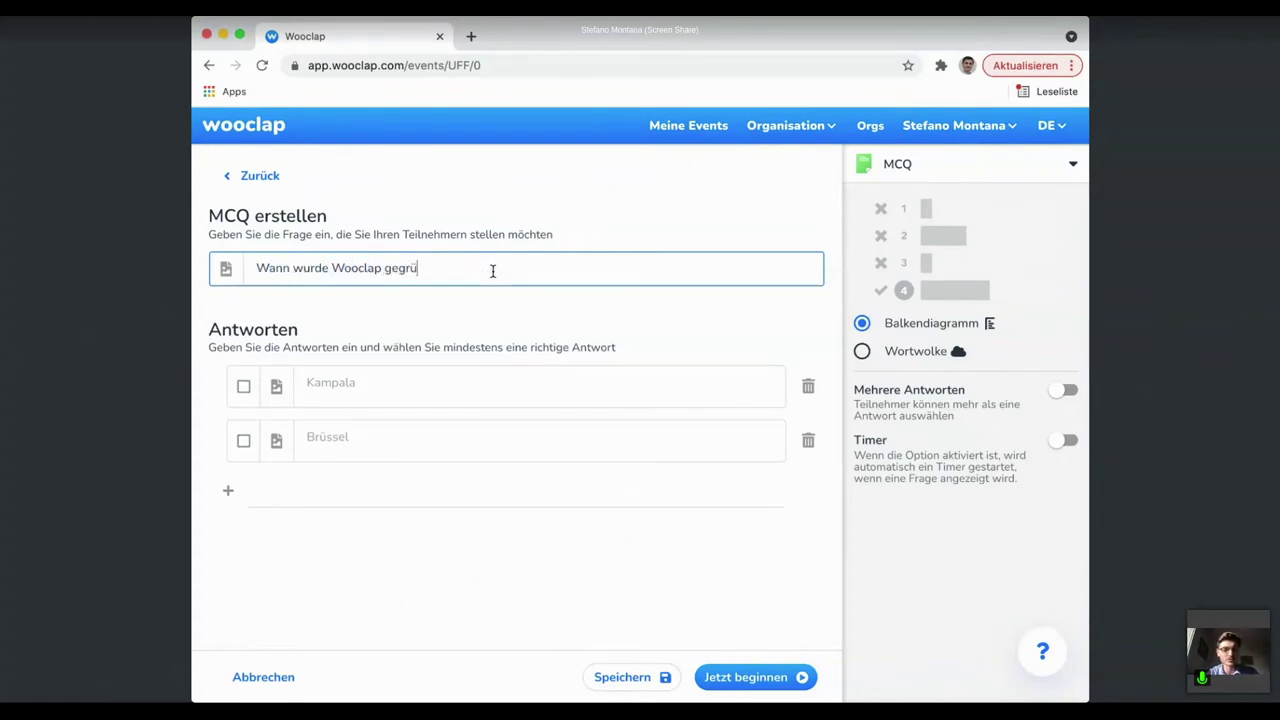
pyautogui.write('ndet?')
# Add the answers 2013, 2015, 2017 and 2019, mark 2015 as correct and save the question
pyautogui.click(431, 380)
pyautogui.write('2')
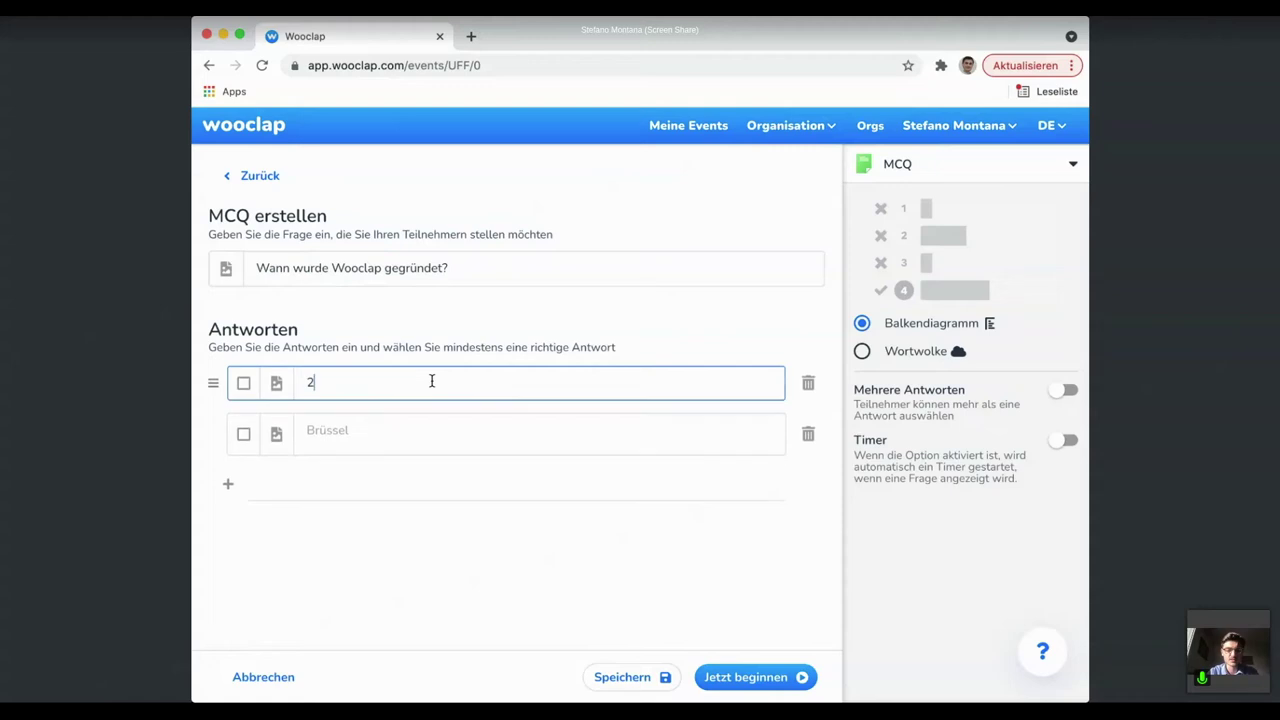
pyautogui.write('013')
pyautogui.click(391, 437)
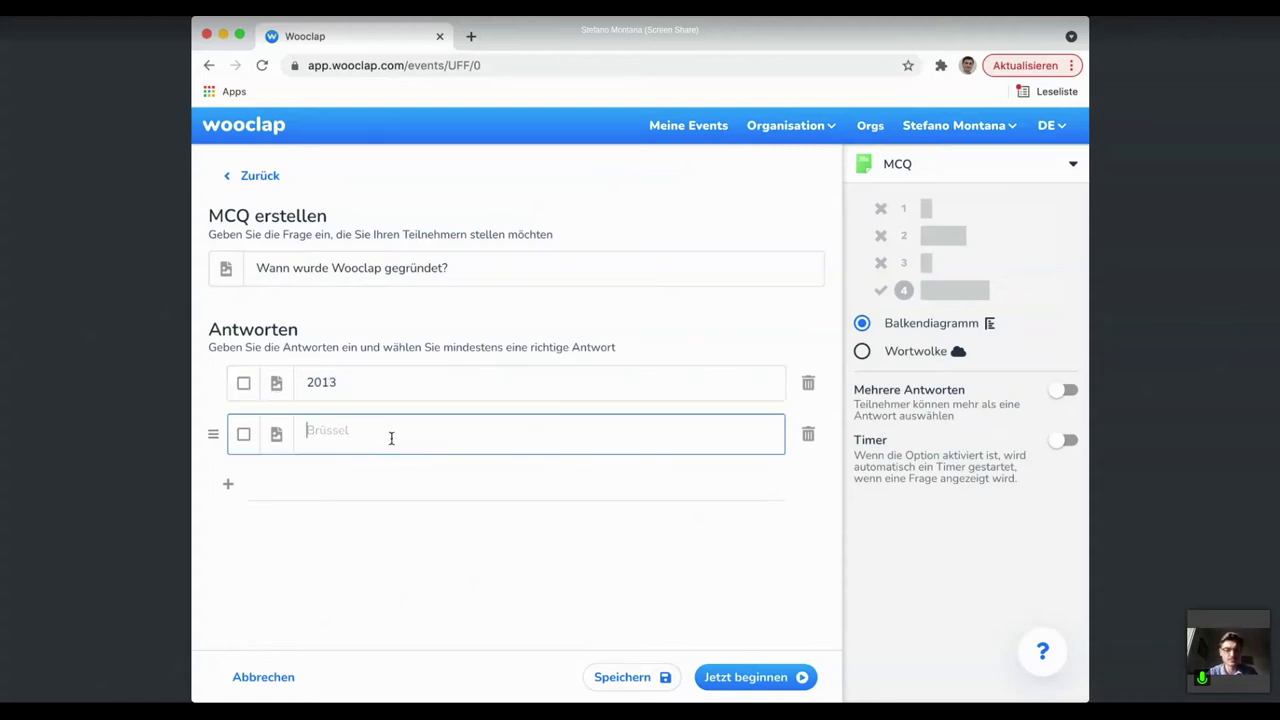
pyautogui.write('2015')
pyautogui.click(377, 478)
pyautogui.write('2017')
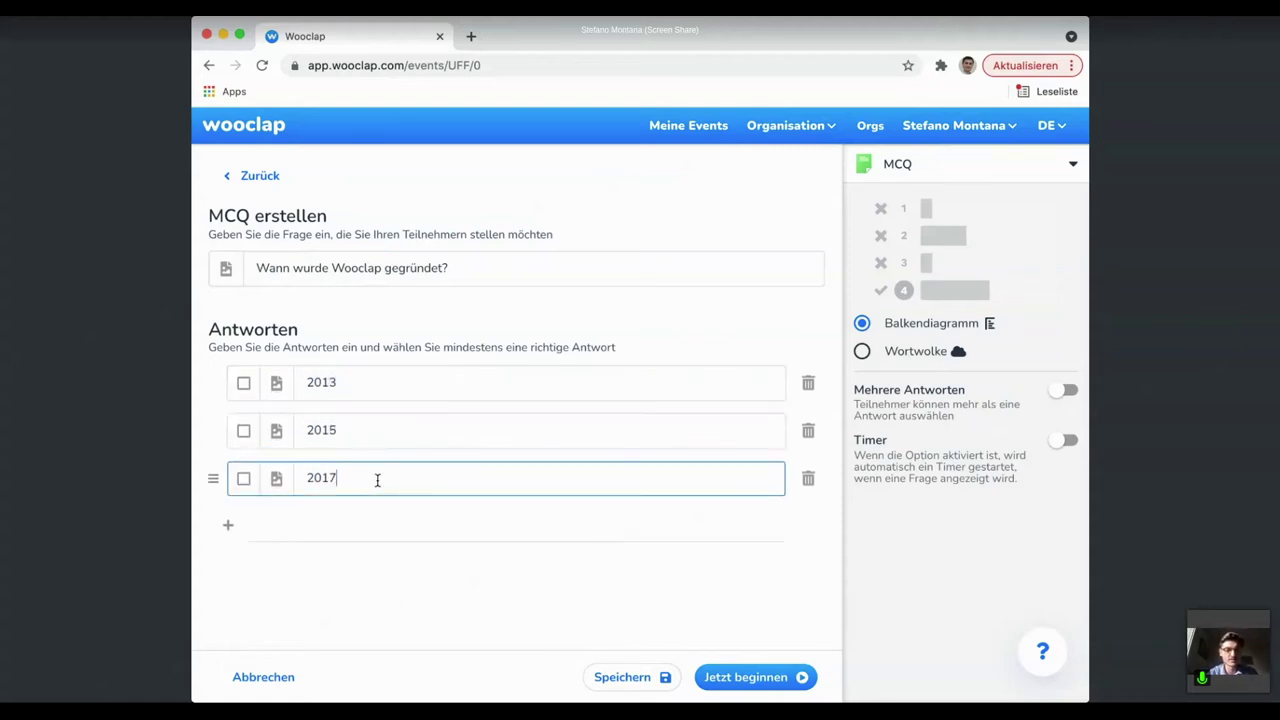
pyautogui.click(388, 539)
pyautogui.write('2019')
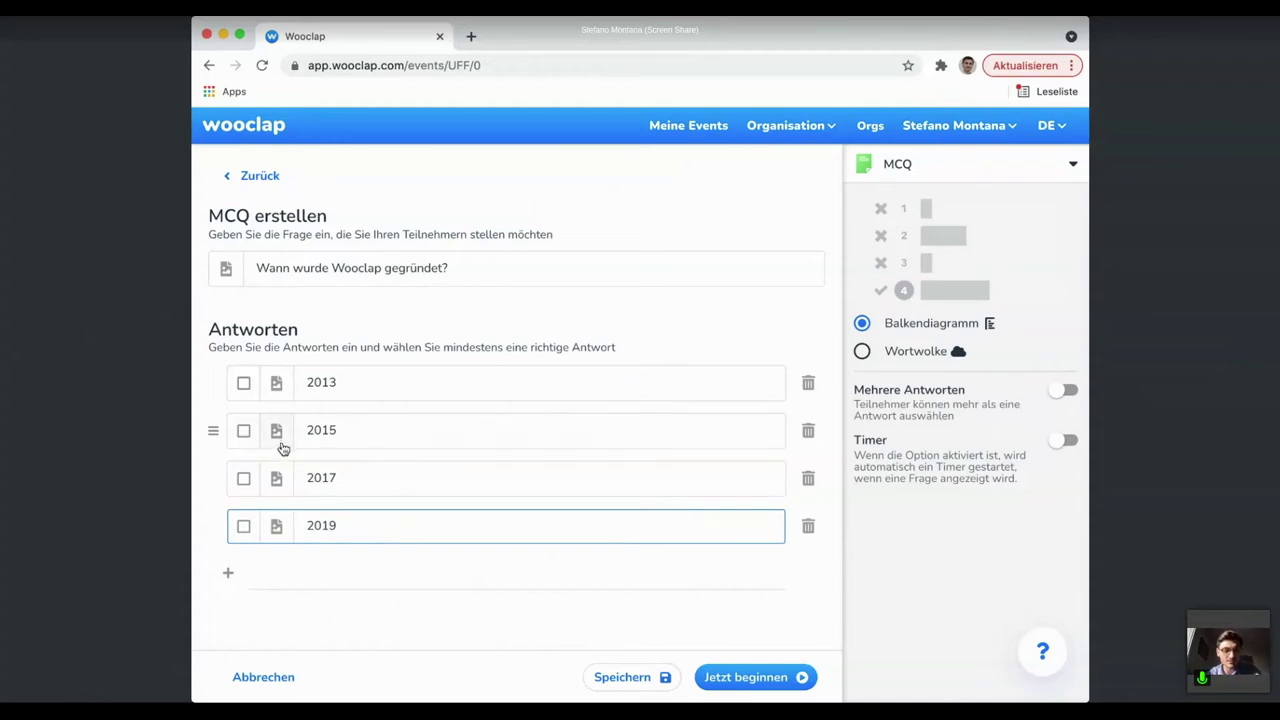
pyautogui.click(243, 430)
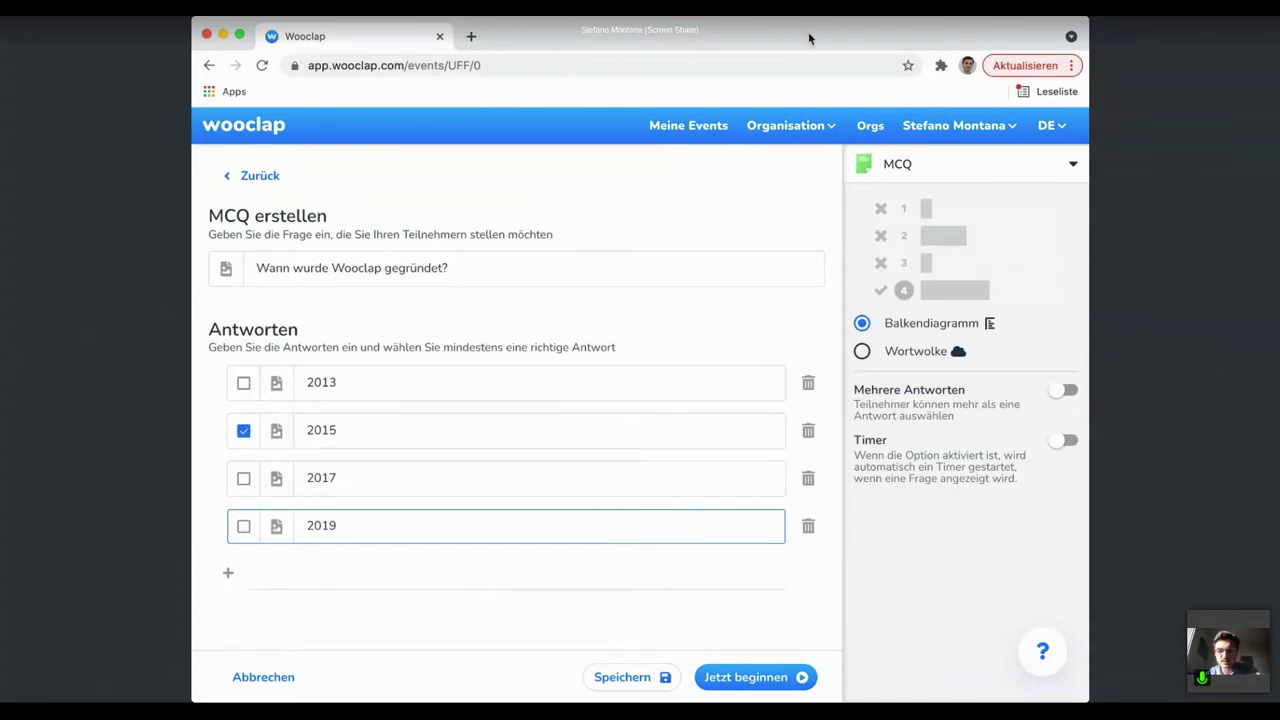
pyautogui.click(632, 677)
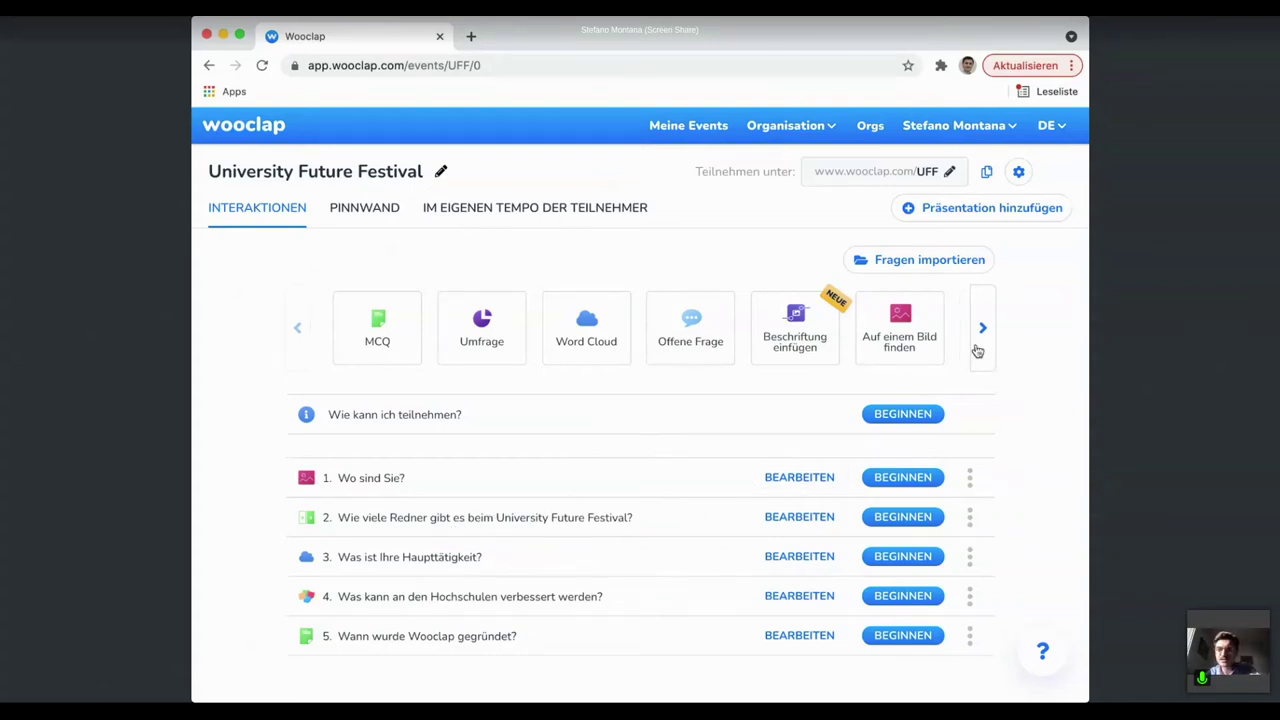
# Open the event code in the participation link for editing and close it again
pyautogui.click(946, 172)
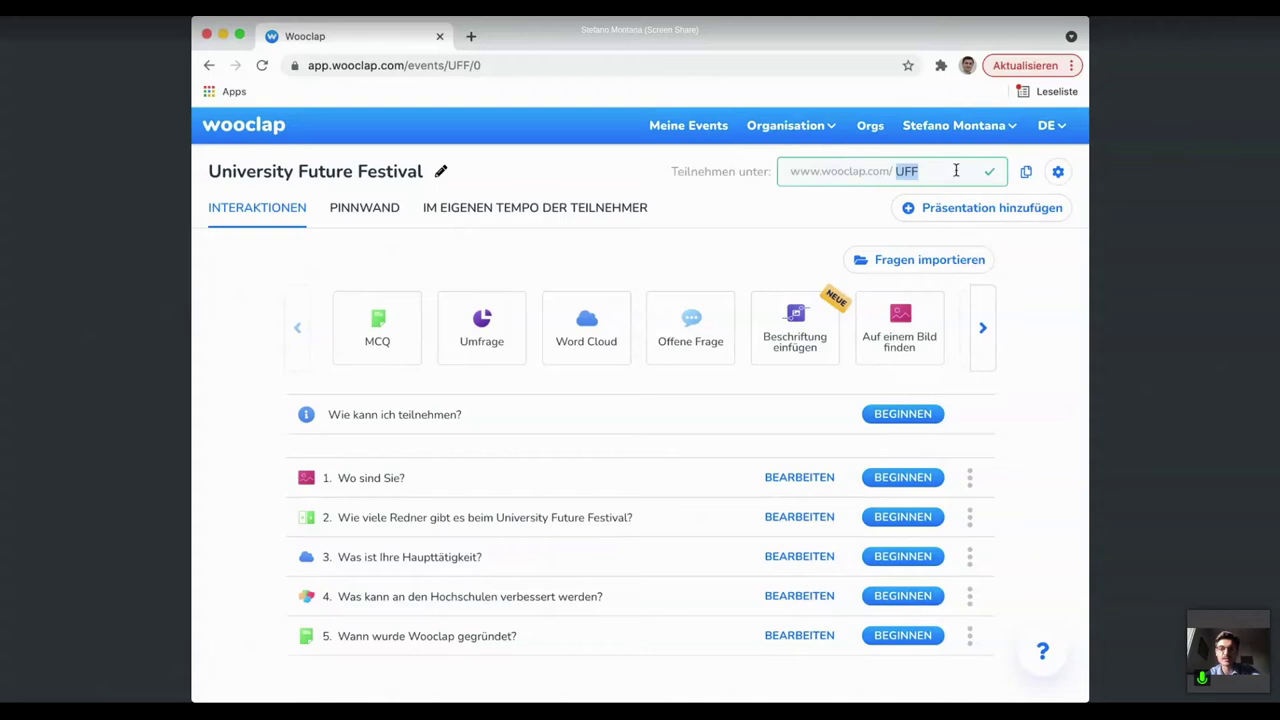
pyautogui.click(772, 212)
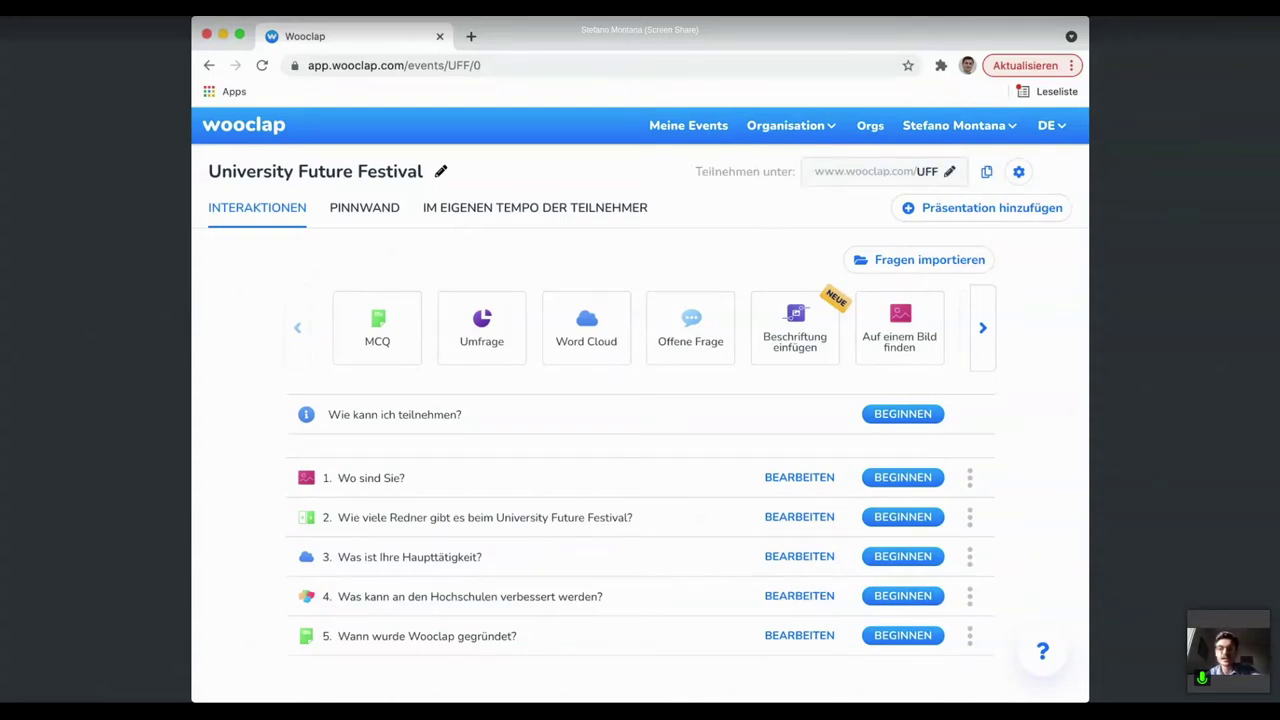
# Display the event's message wall in presentation mode and leave it
pyautogui.click(380, 215)
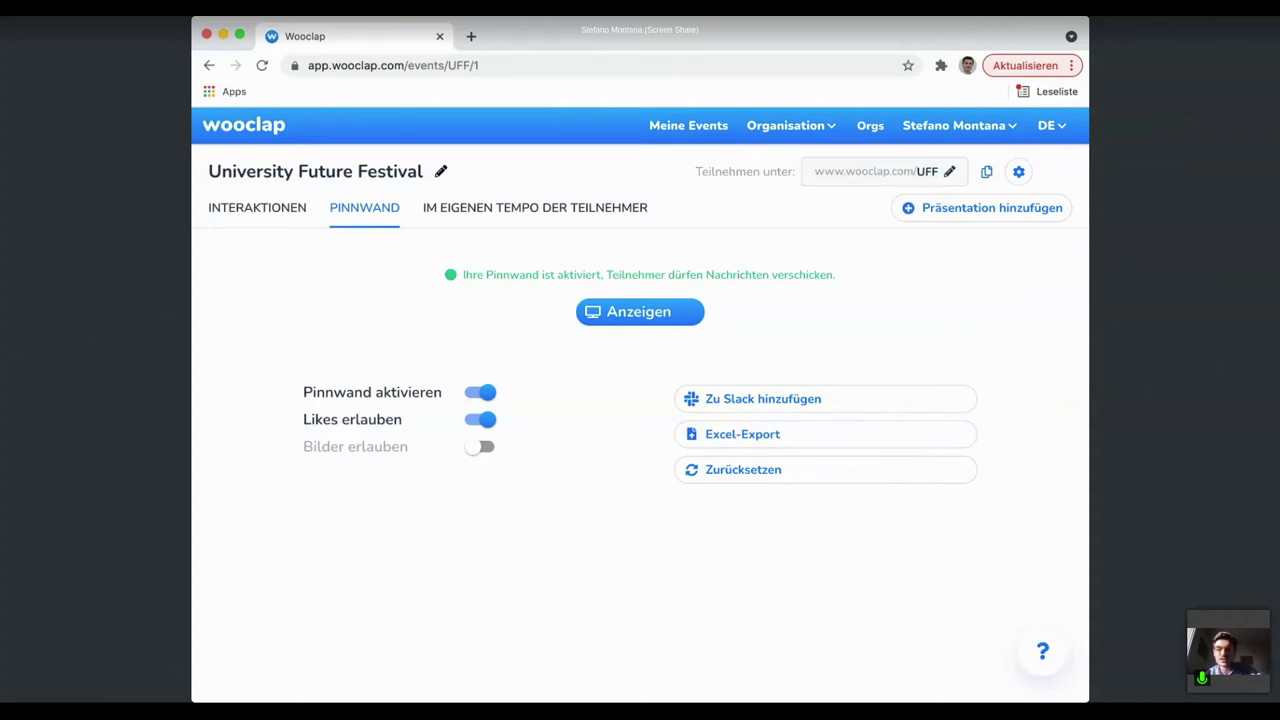
pyautogui.click(638, 317)
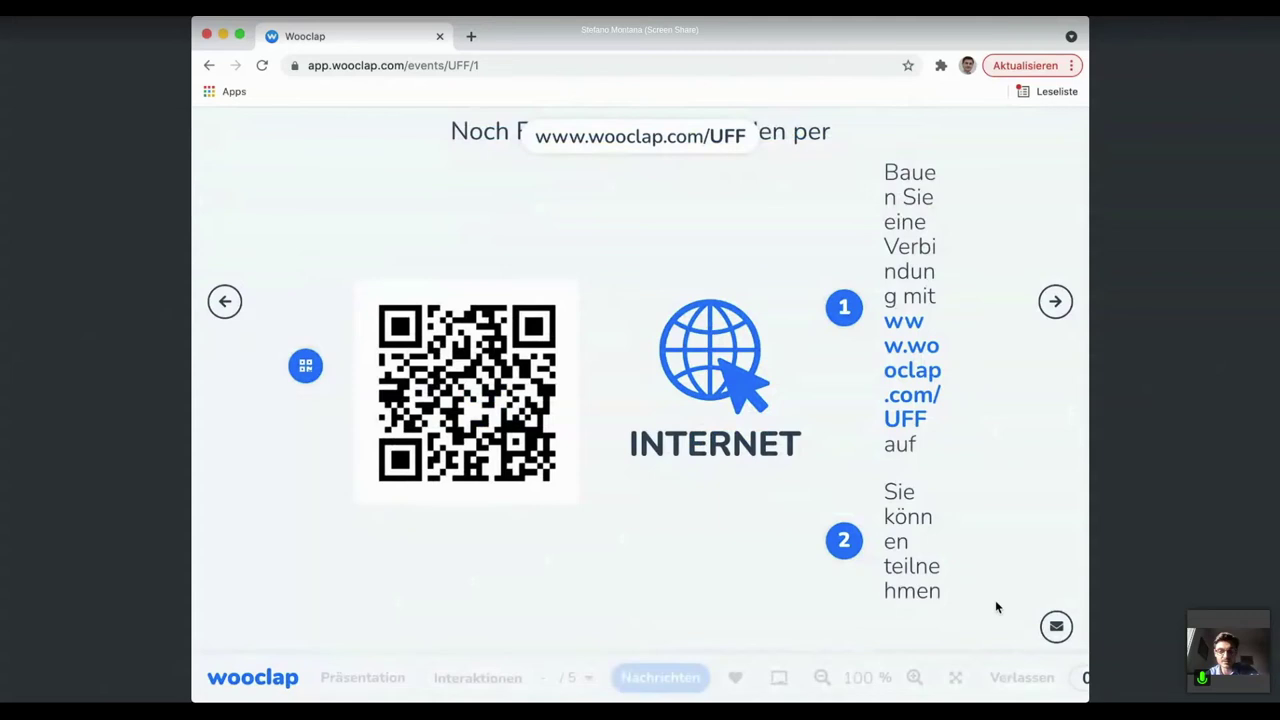
pyautogui.click(1022, 678)
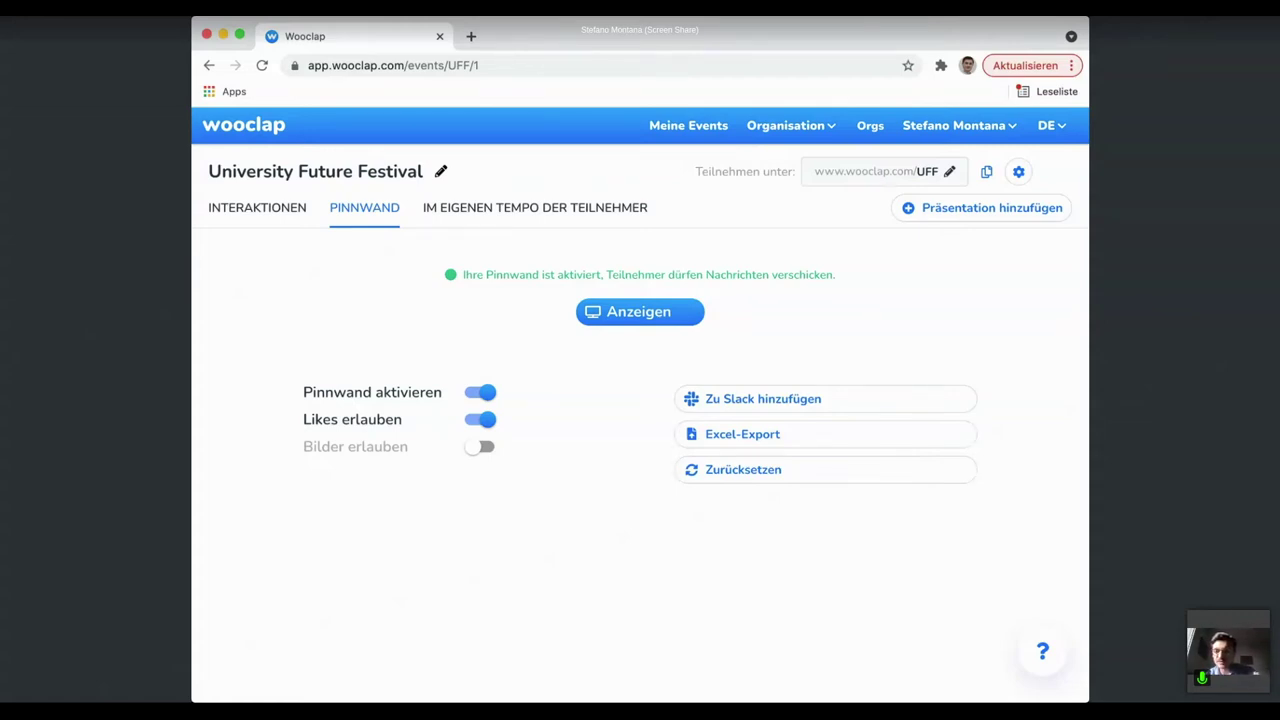
# Present the interactions from "Wie kann ich teilnehmen?" to "Wann wurde Wooclap gegründet?", reveal that question's correct answer and leave
pyautogui.click(277, 206)
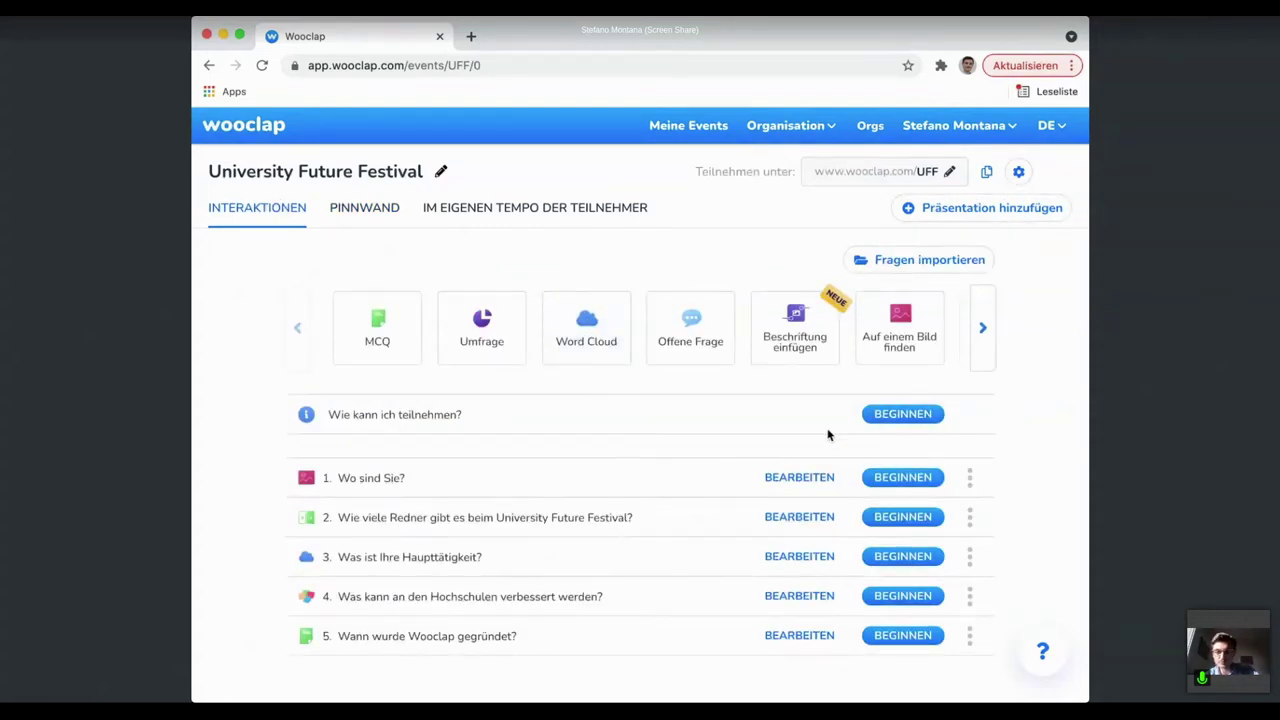
pyautogui.click(893, 416)
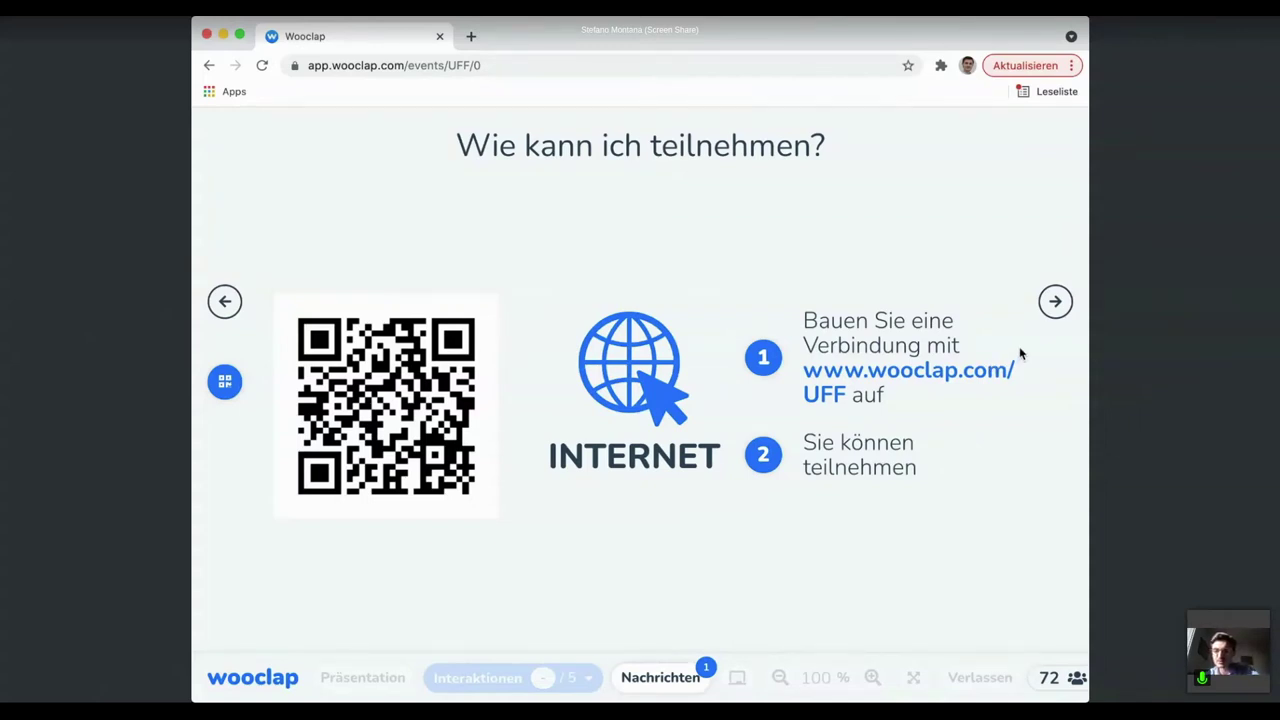
pyautogui.click(1056, 302)
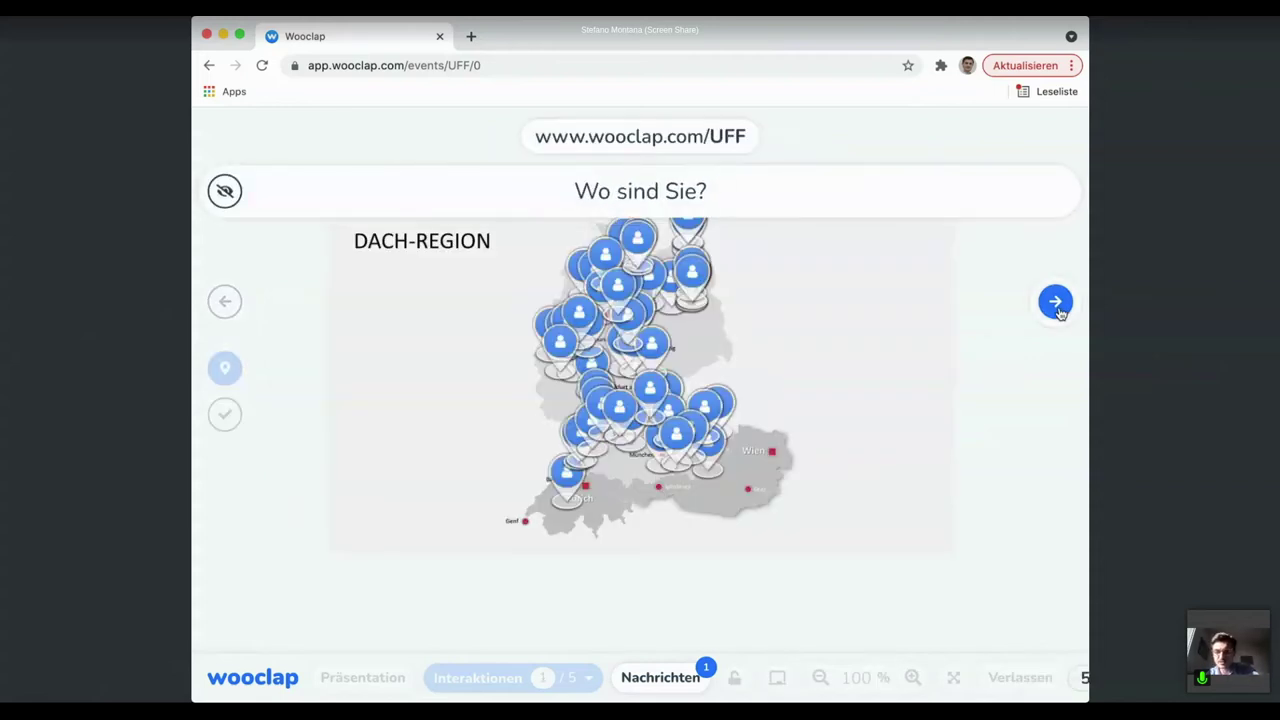
pyautogui.click(1057, 305)
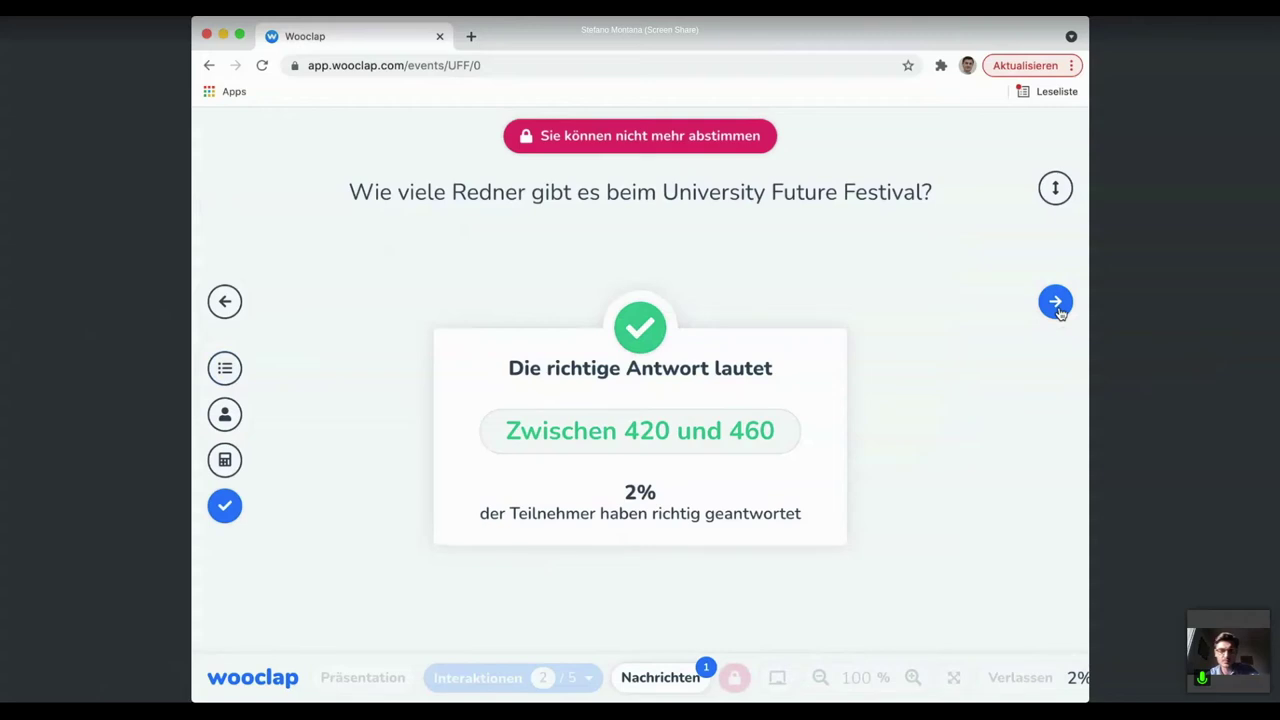
pyautogui.click(1058, 308)
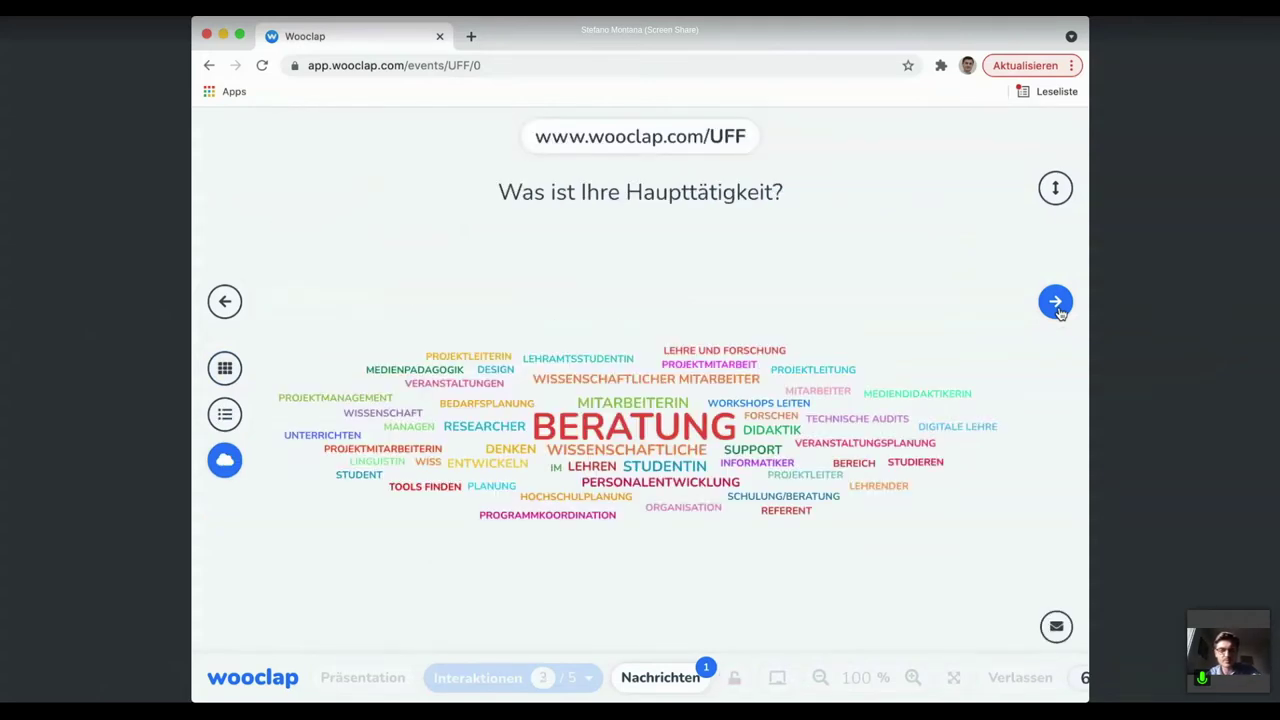
pyautogui.click(1056, 303)
pyautogui.click(1056, 303)
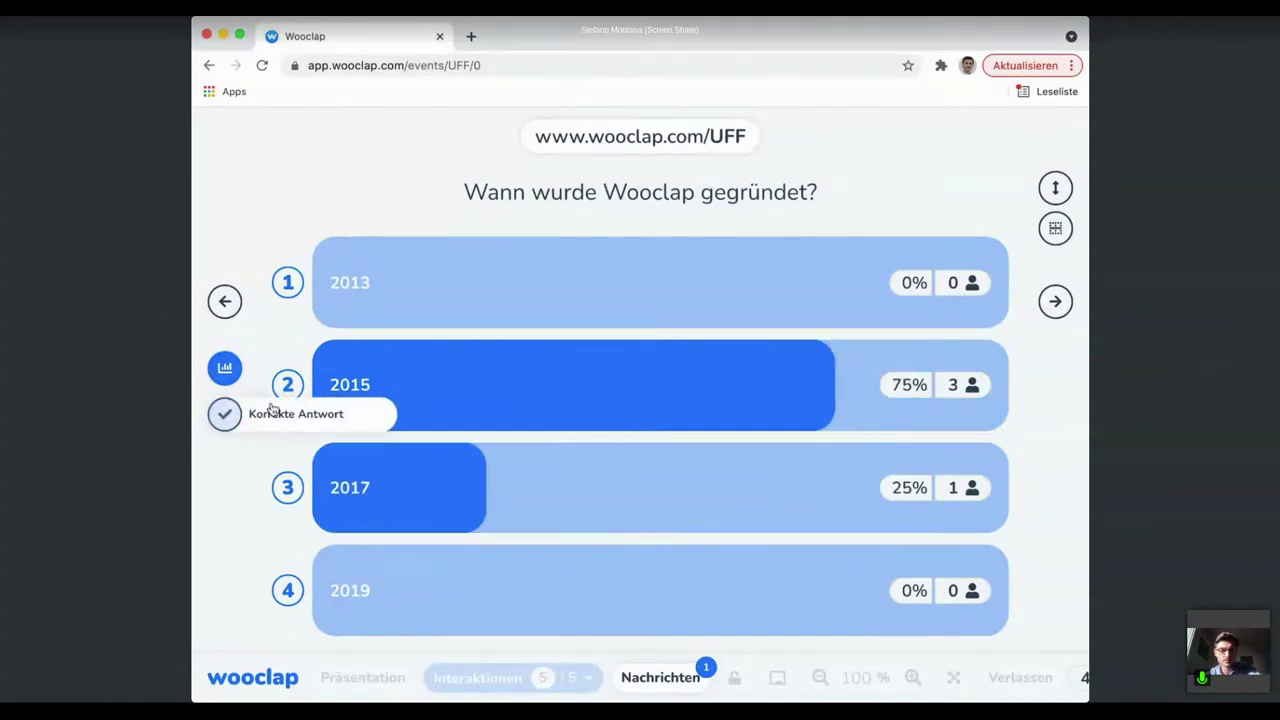
pyautogui.click(226, 416)
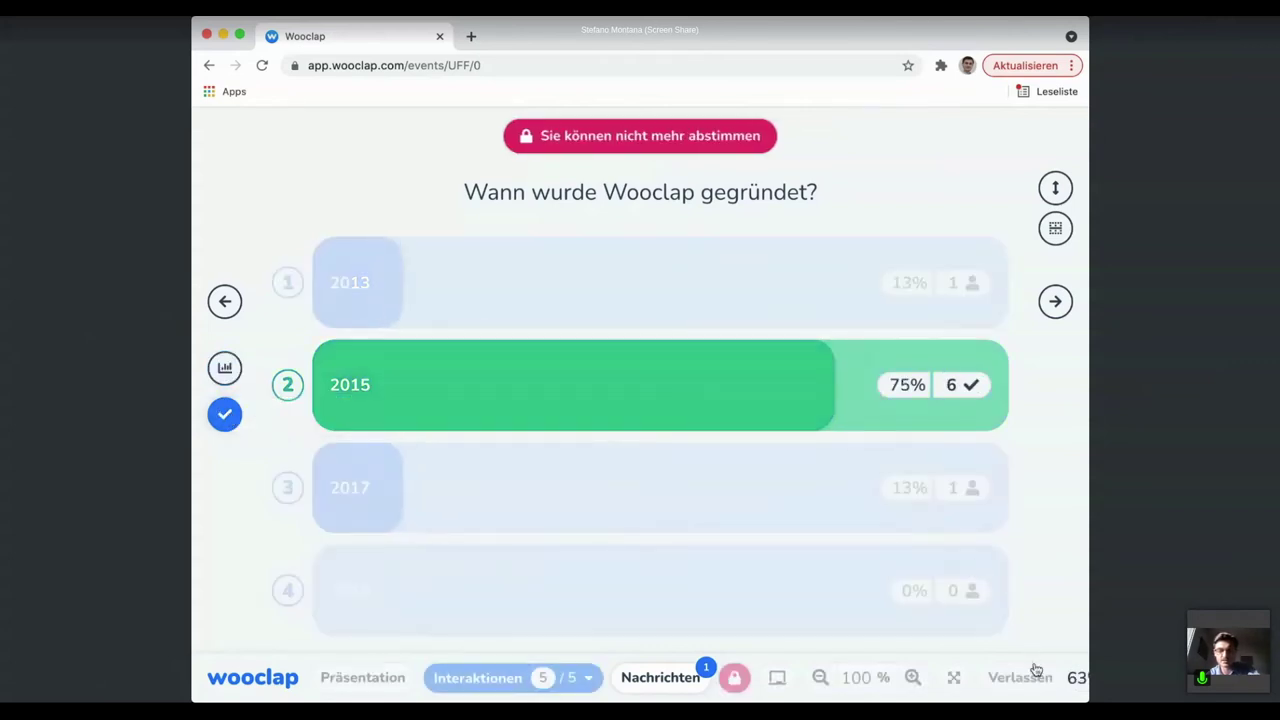
pyautogui.click(1022, 677)
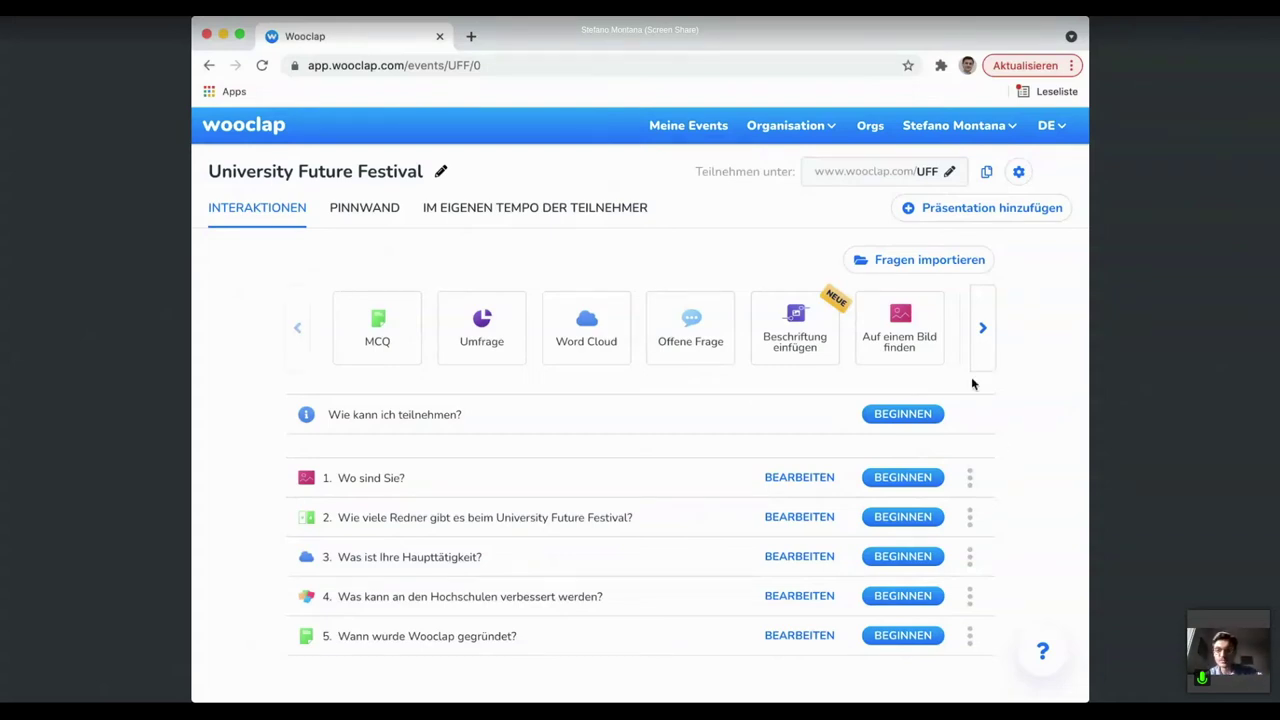
# Open the event settings and view the options for adding another presentation from the computer or Google Slides
pyautogui.click(1019, 173)
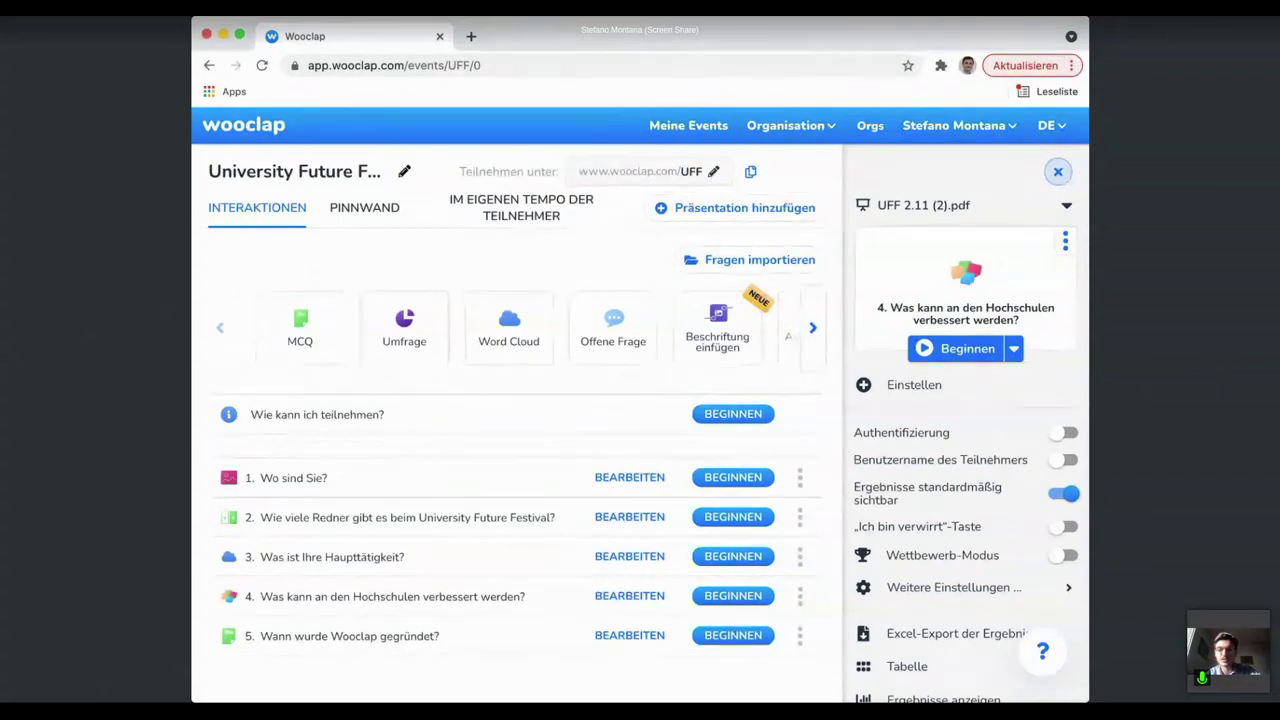
pyautogui.click(1066, 204)
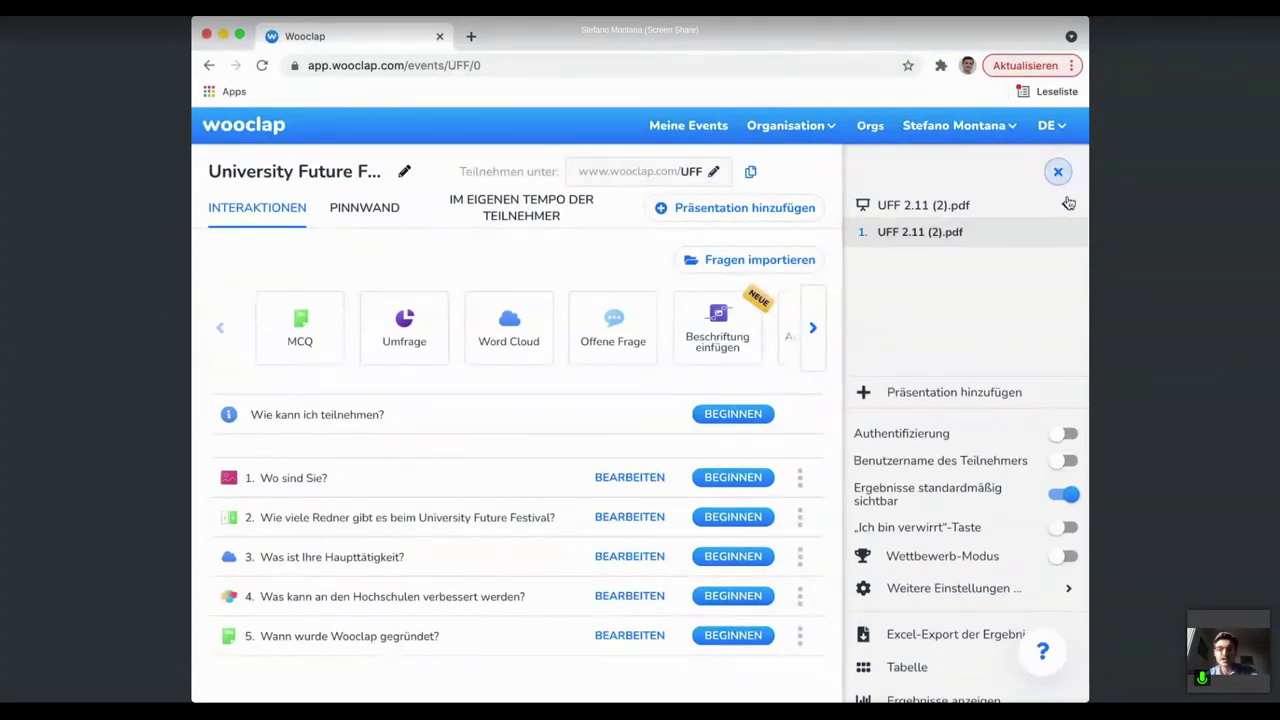
pyautogui.click(1002, 393)
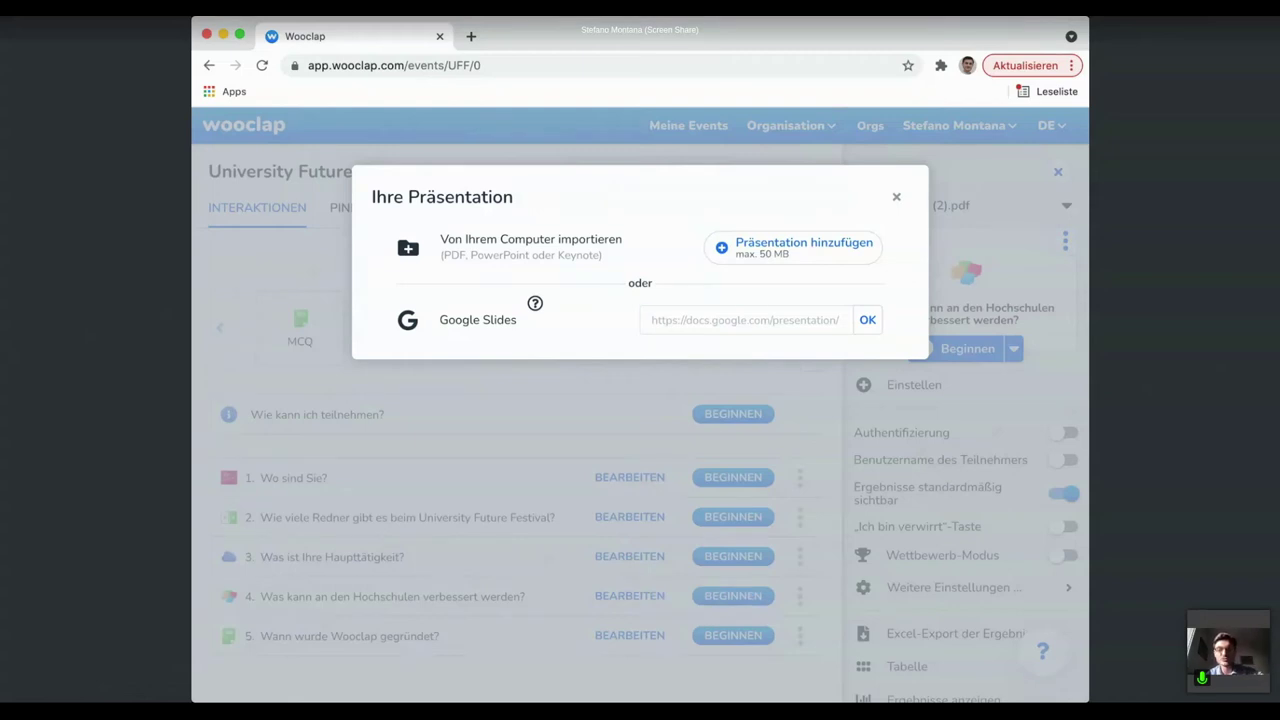
pyautogui.click(896, 197)
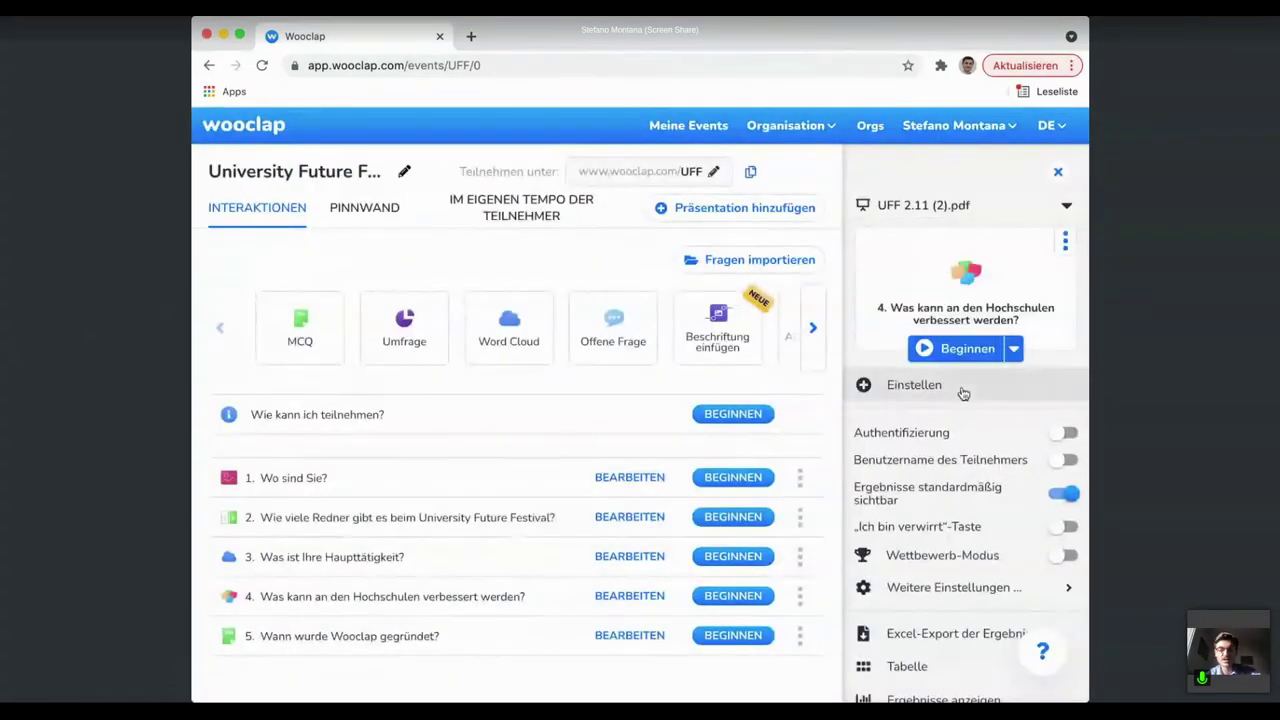
# Insert "Wo sind Sie?" after the second slide and "Wie kann ich teilnehmen?" before the first slide, and save the presentation
pyautogui.click(962, 392)
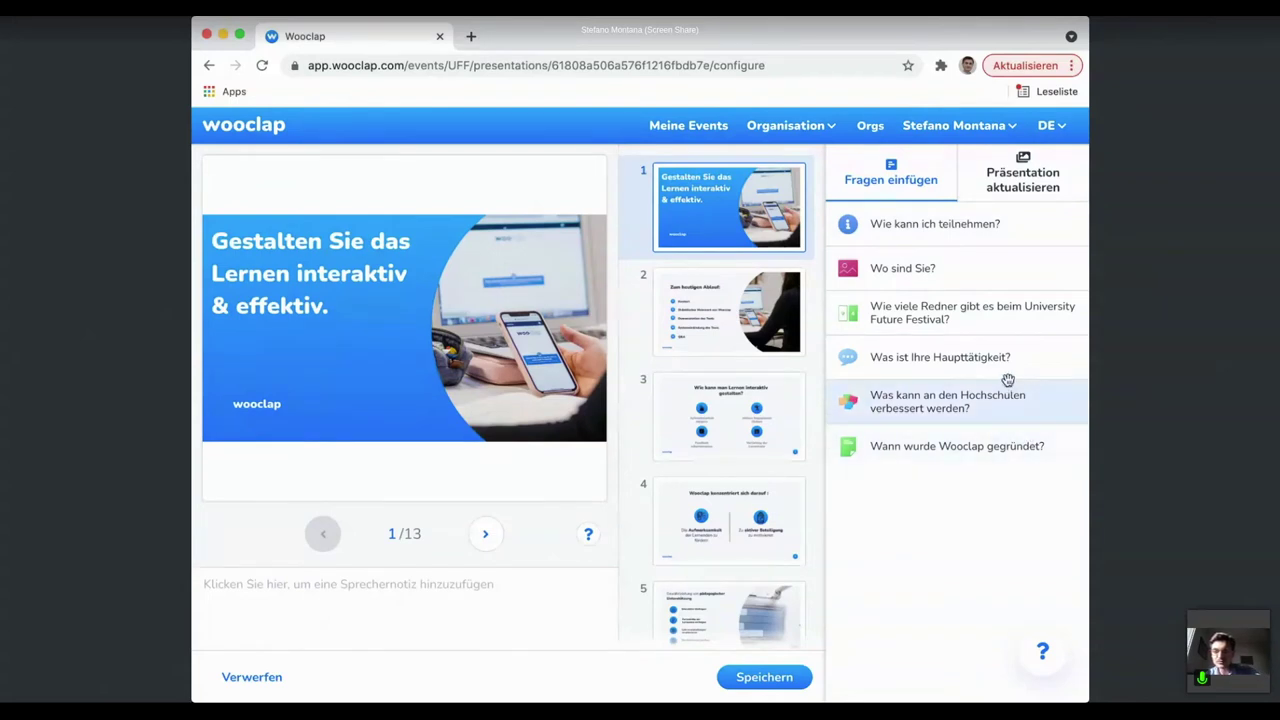
pyautogui.moveTo(1008, 284); pyautogui.dragTo(766, 484)
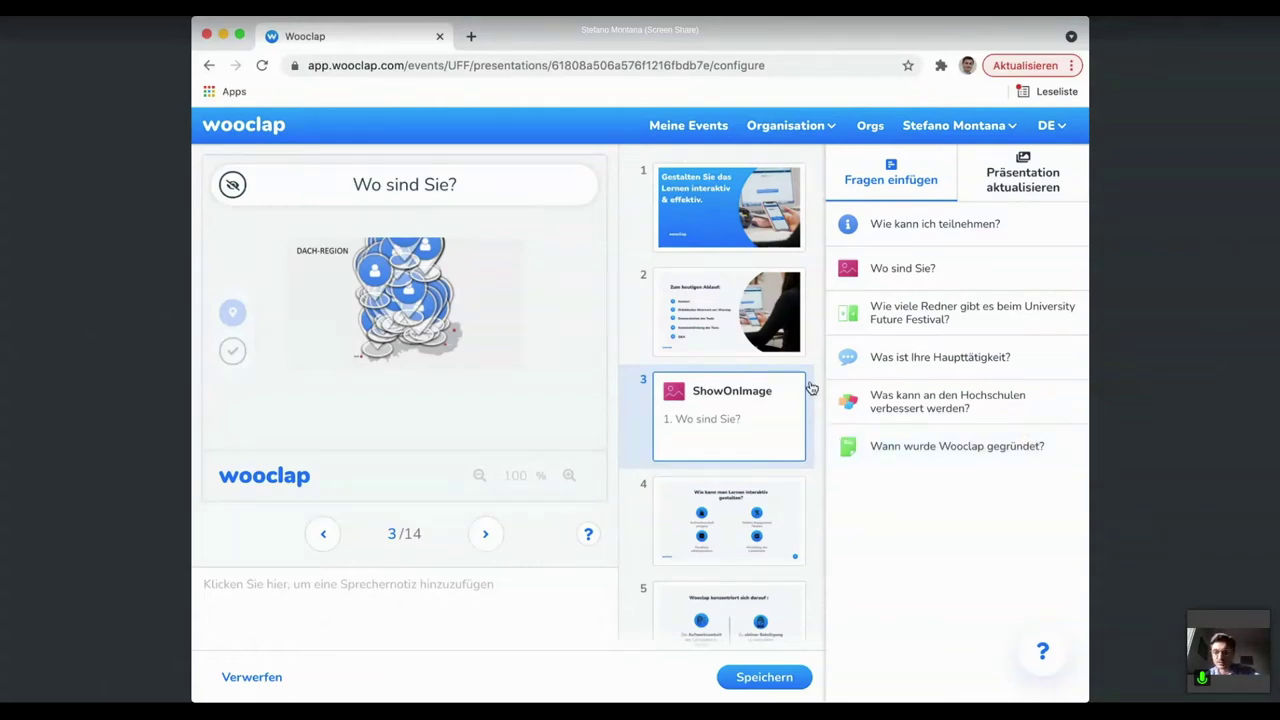
pyautogui.moveTo(960, 229); pyautogui.dragTo(751, 193)
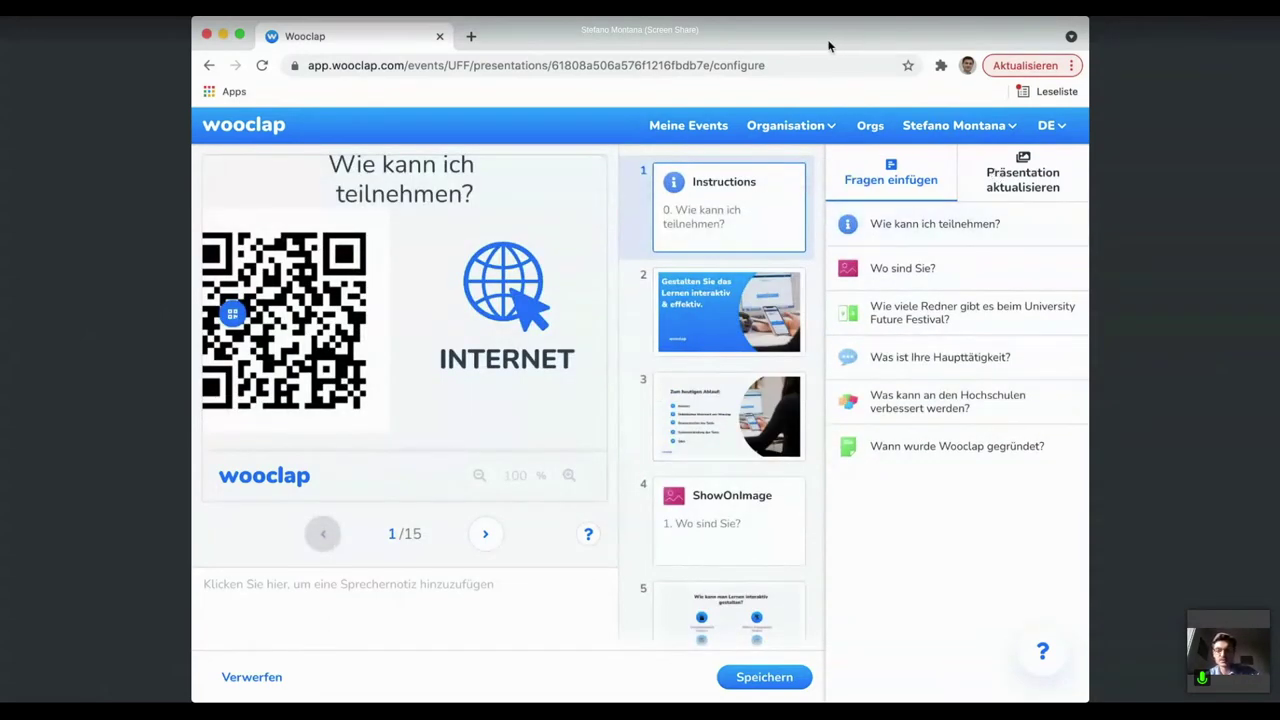
pyautogui.click(771, 677)
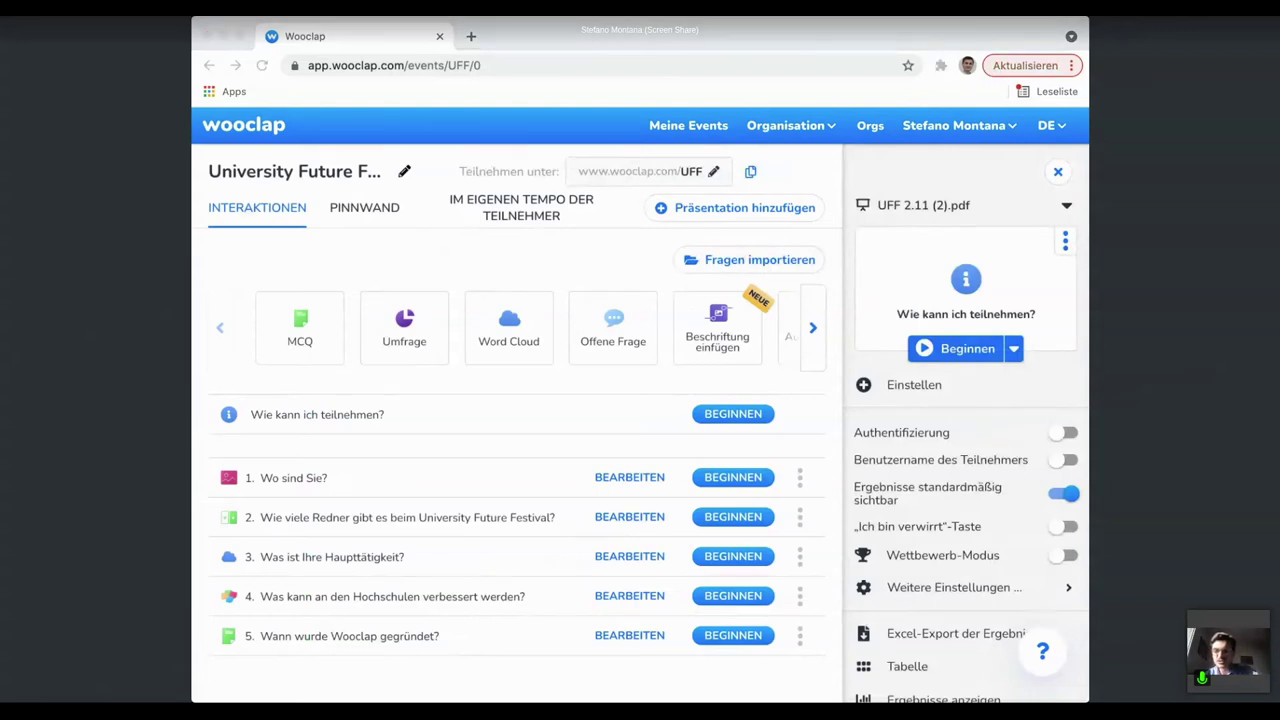
# Turn participant authentication on for the event and off again
pyautogui.click(921, 490)
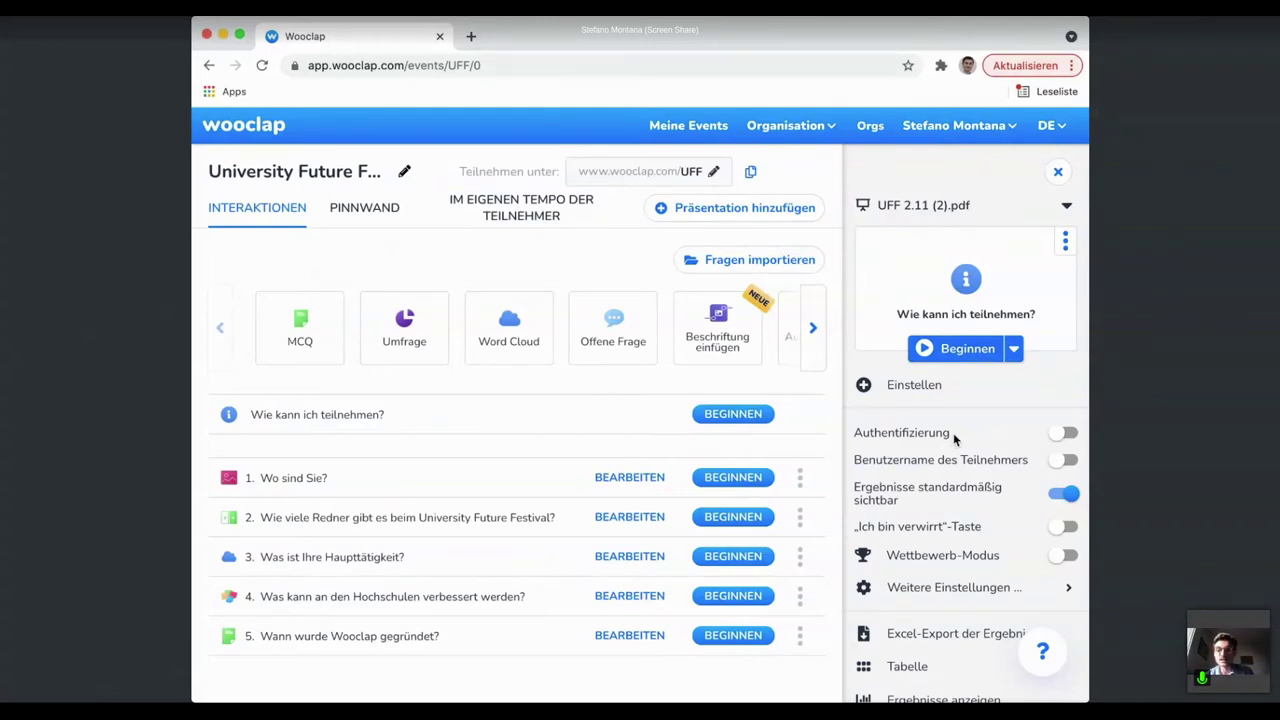
pyautogui.click(953, 433)
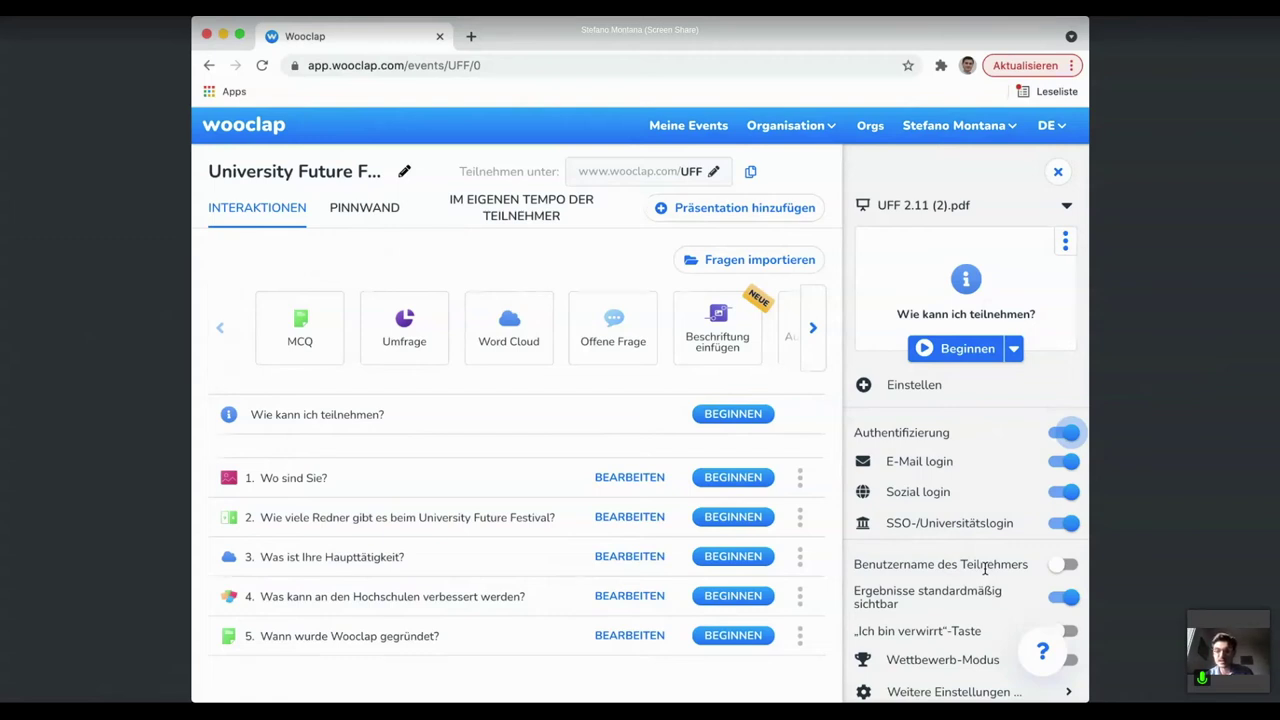
pyautogui.click(1068, 433)
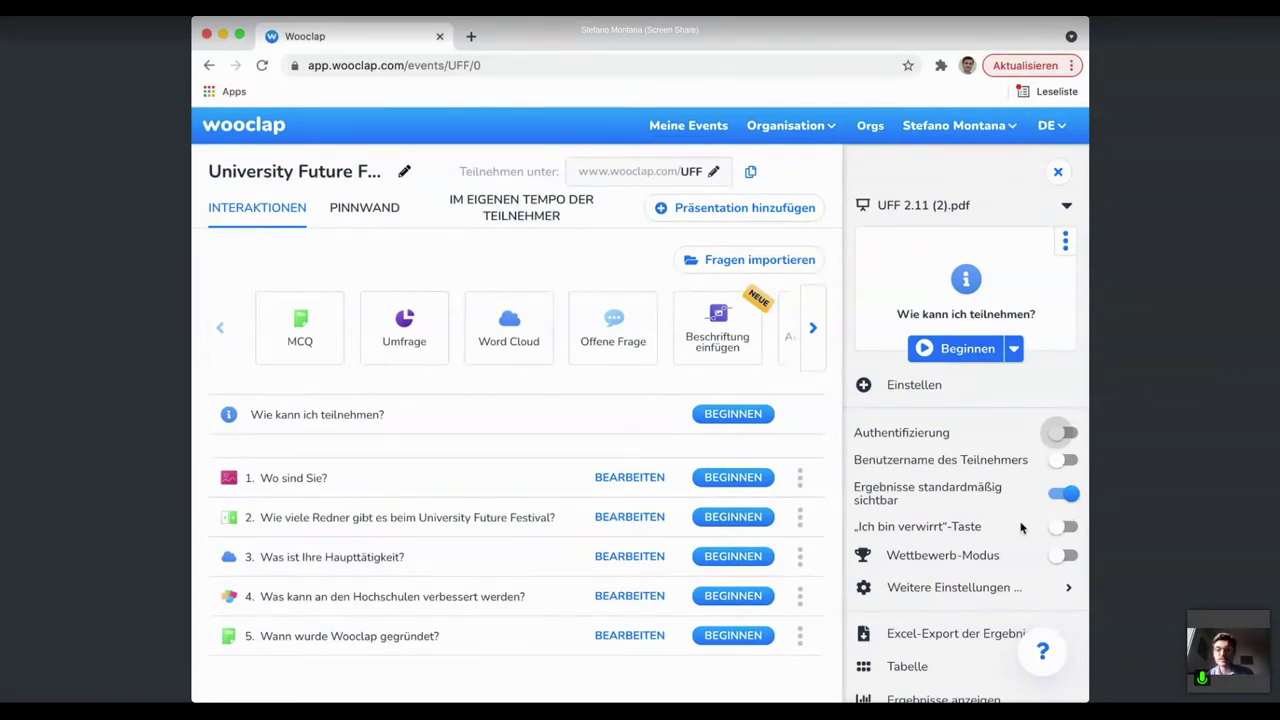
# Enable the "Ich bin verwirrt" option for participants and start presenting UFF 2.11 (2).pdf, advancing to its title slide
pyautogui.moveTo(1045, 527)
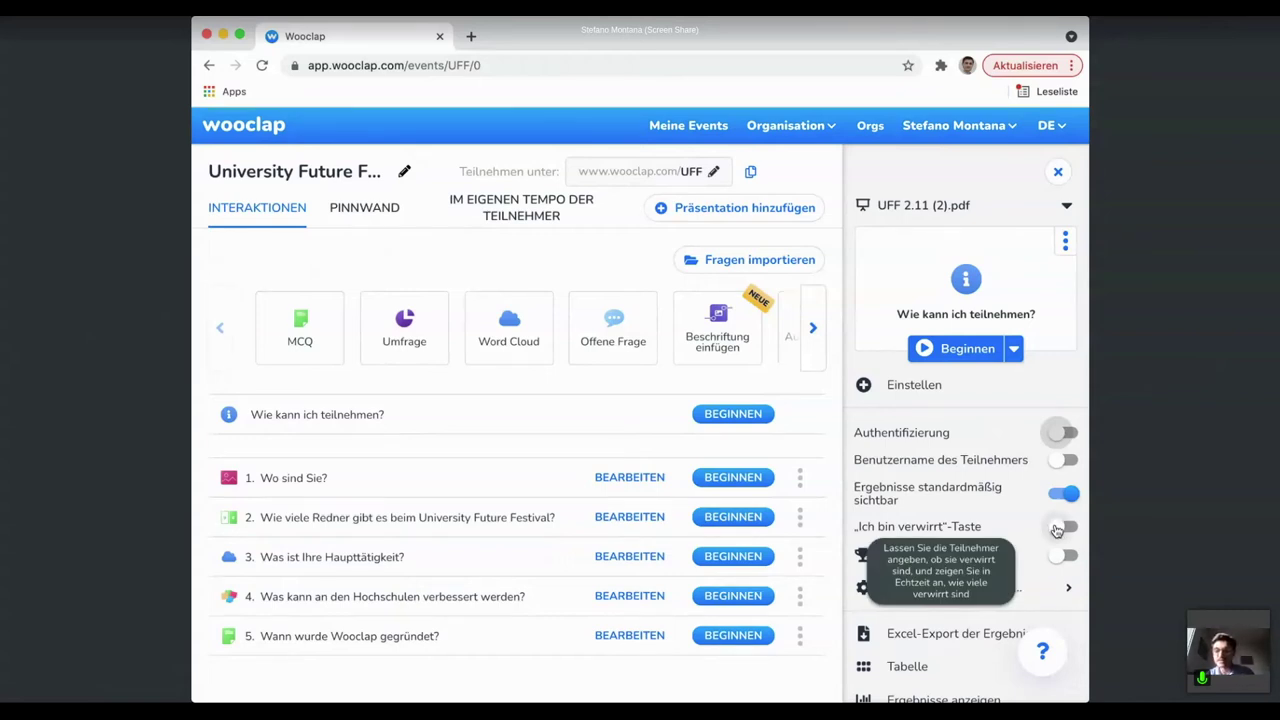
pyautogui.click(1056, 529)
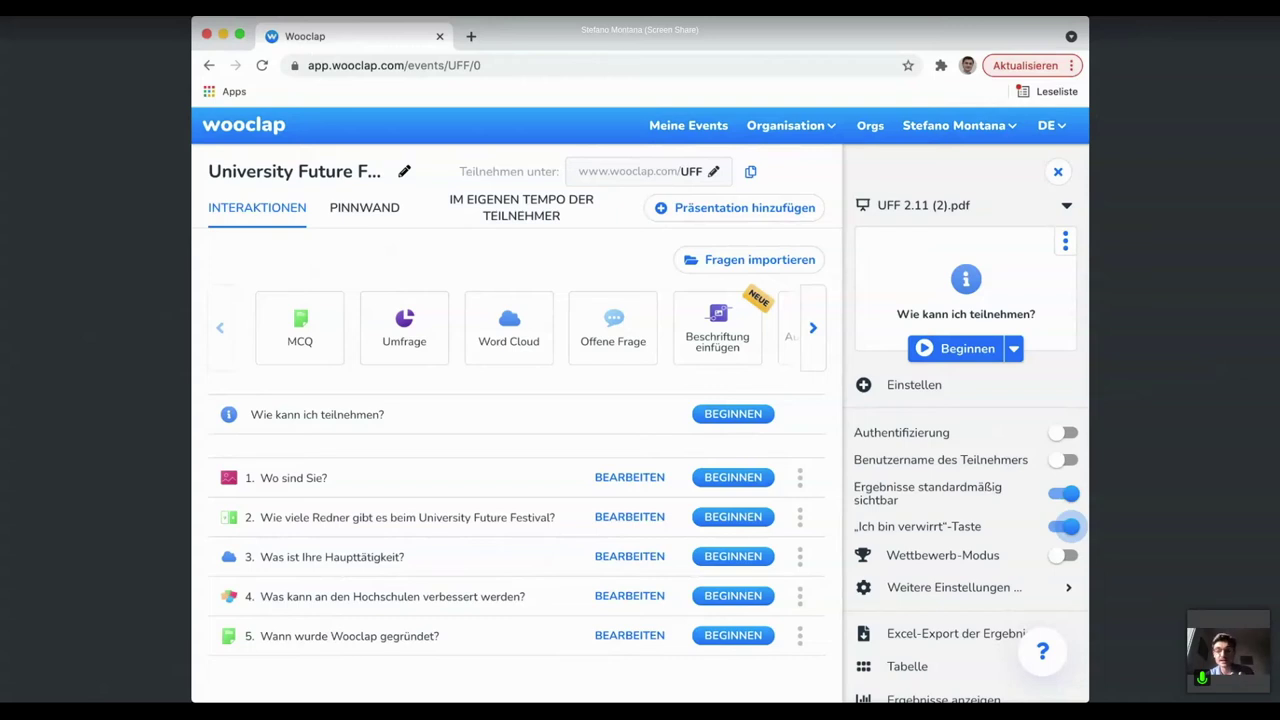
pyautogui.click(1014, 348)
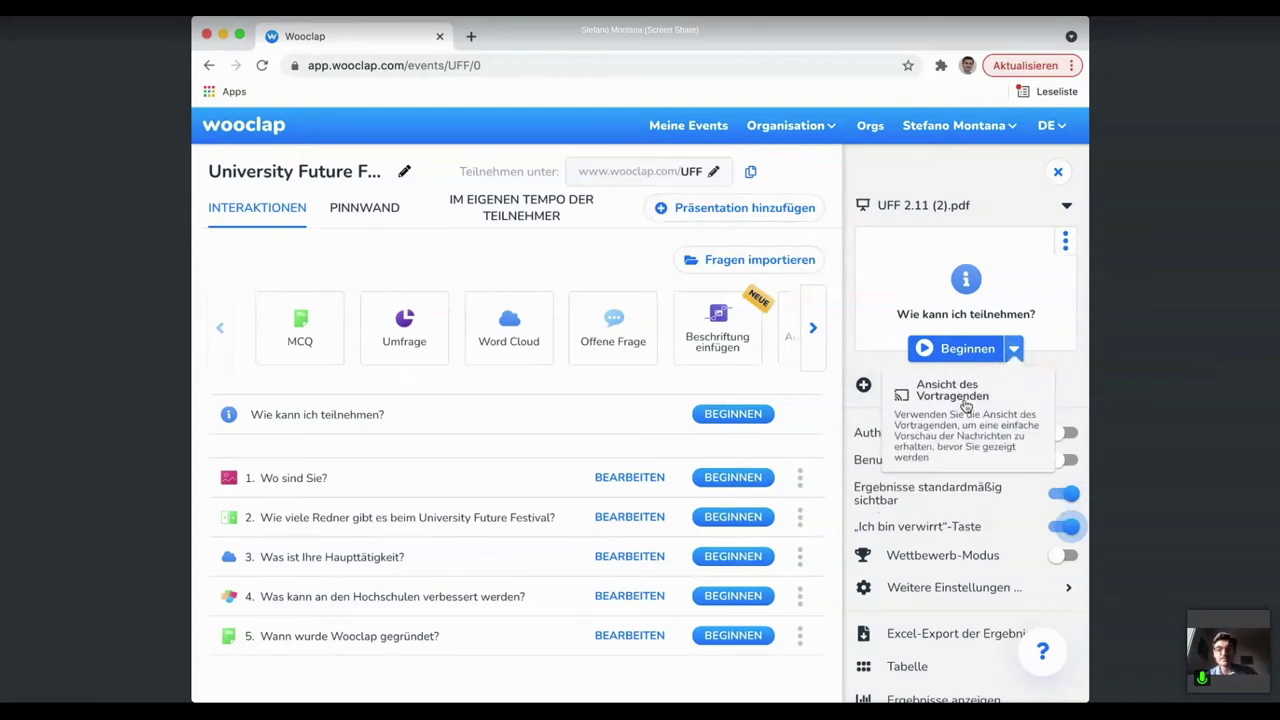
pyautogui.click(966, 405)
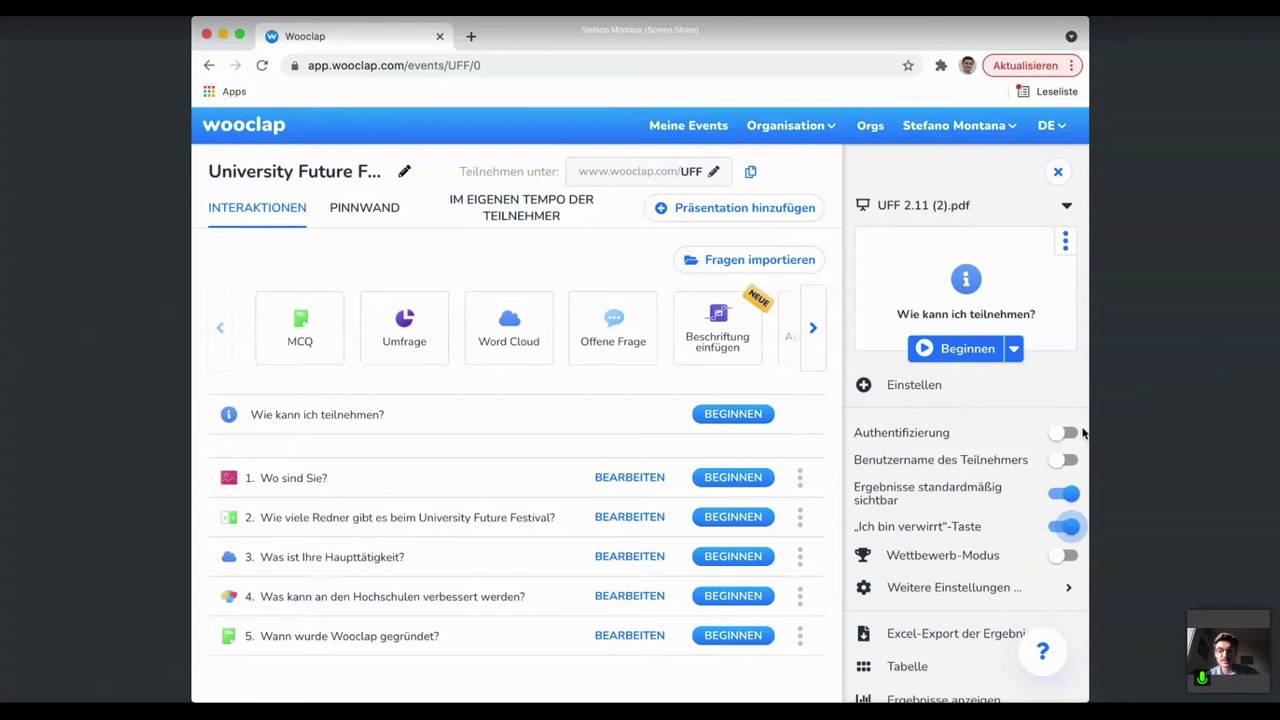
pyautogui.click(966, 352)
pyautogui.press('Right')
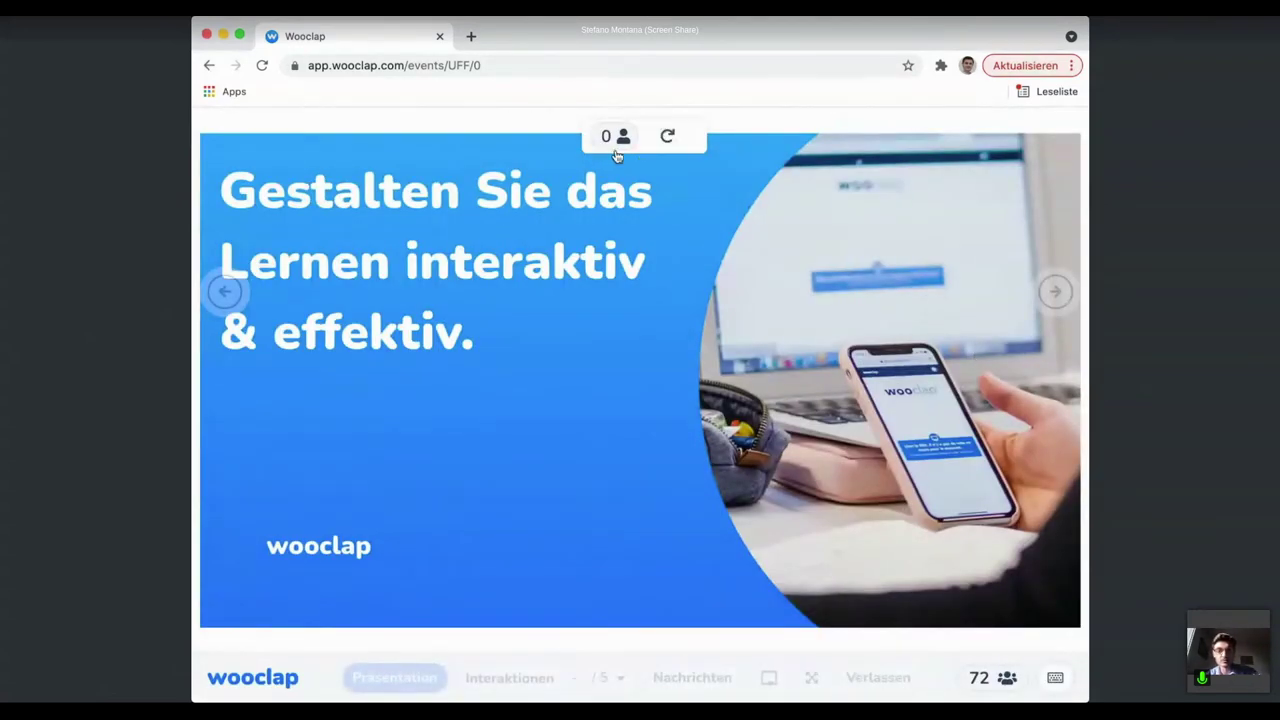
# Advance the presentation to the "Wo sind Sie?" question and leave the presentation view
pyautogui.moveTo(623, 150)
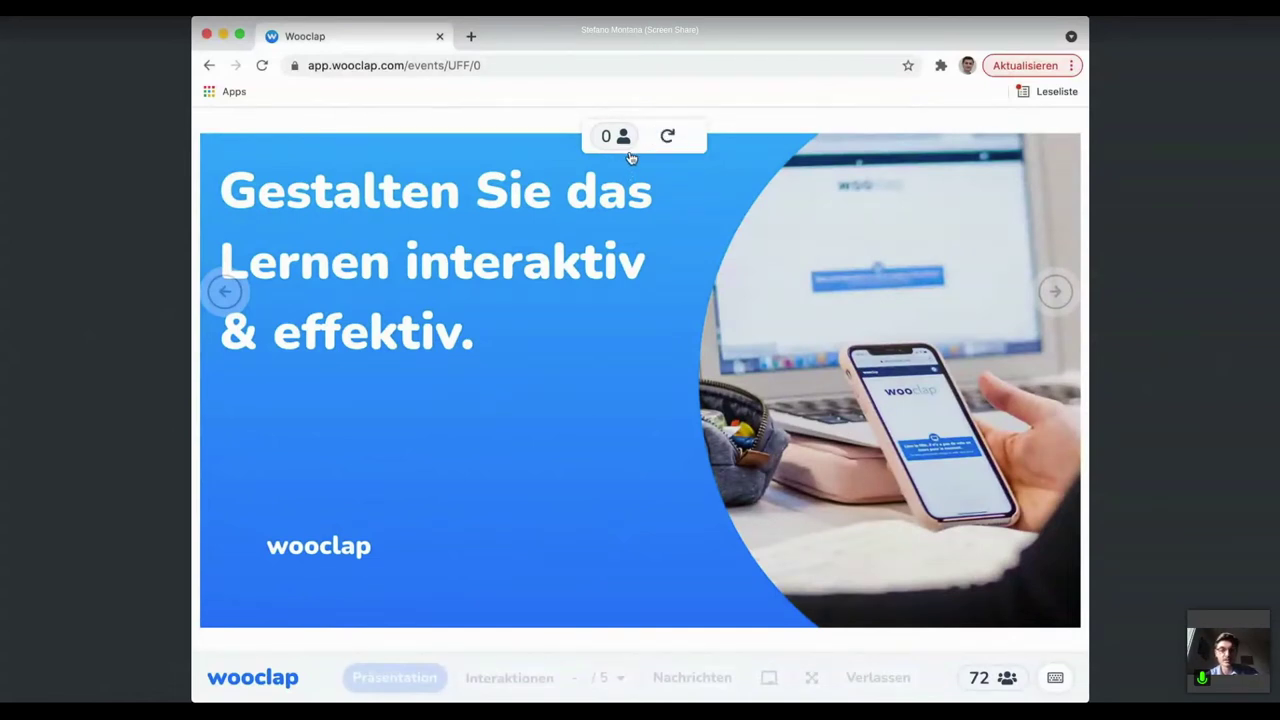
pyautogui.press('Right')
pyautogui.press('Right')
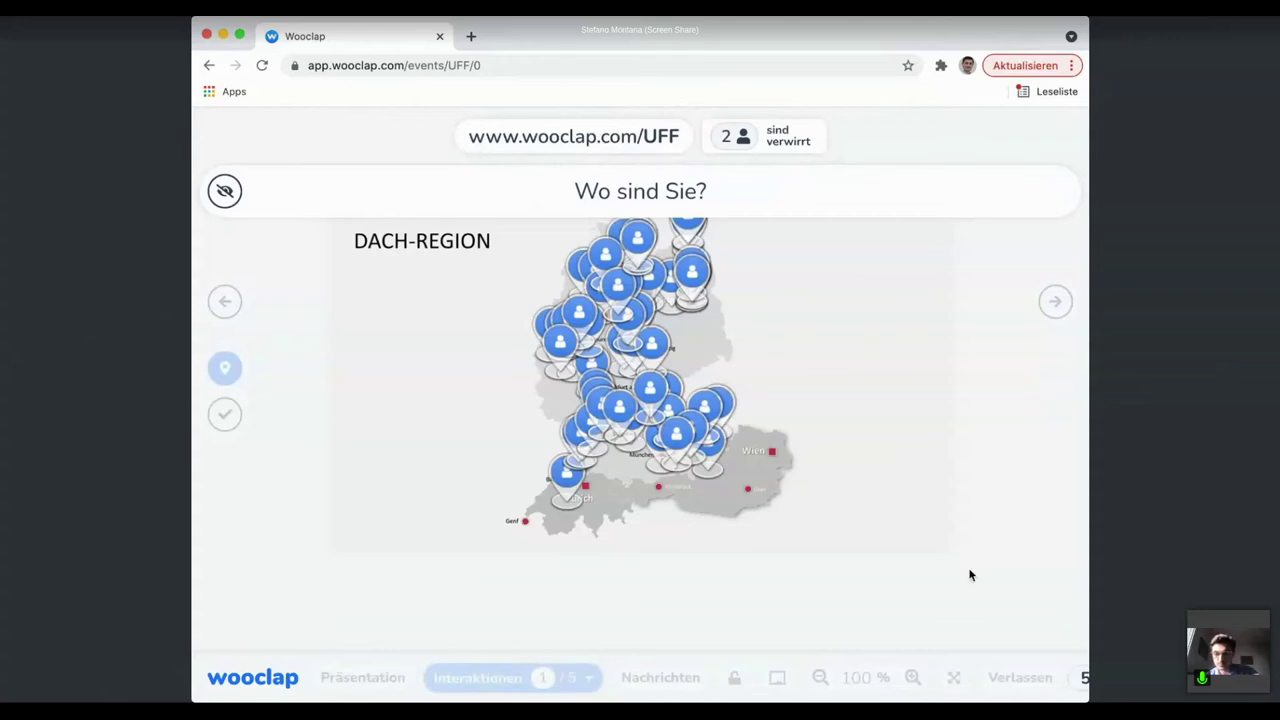
pyautogui.click(1036, 682)
# Open the event's participant results table, look through all its rows and return to the event page
pyautogui.scroll(-2, 988, 579)
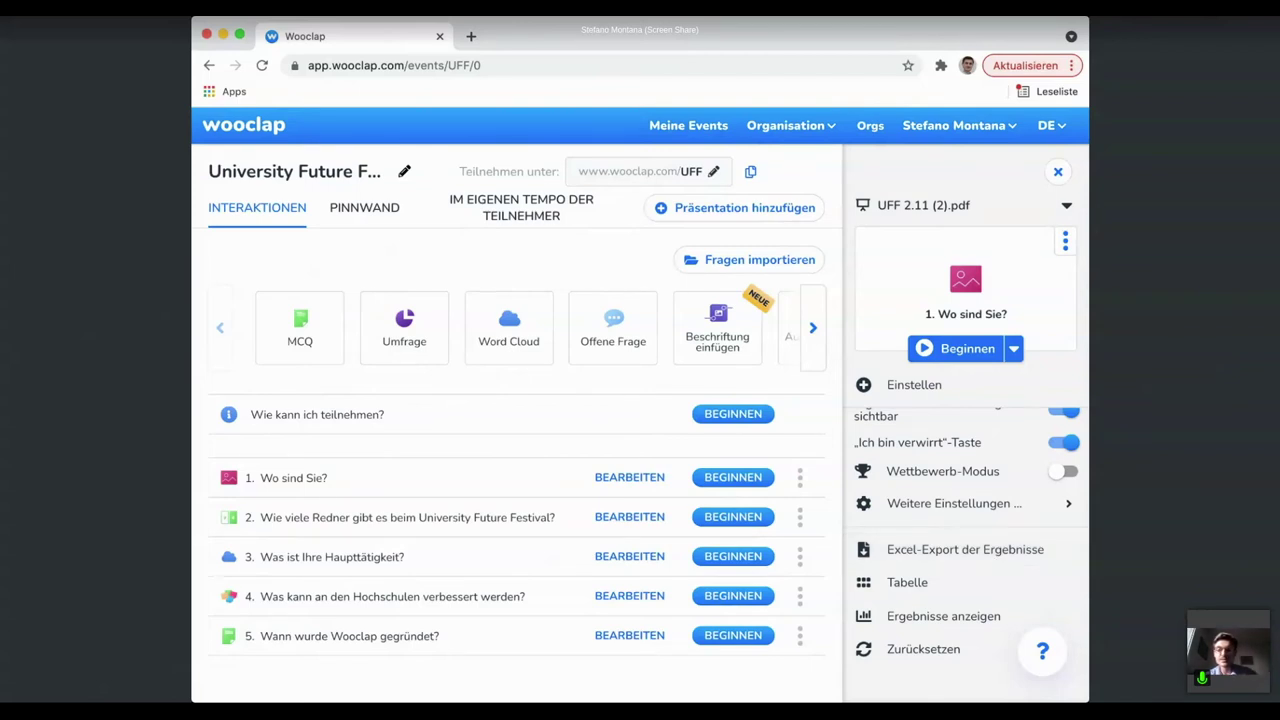
pyautogui.click(940, 589)
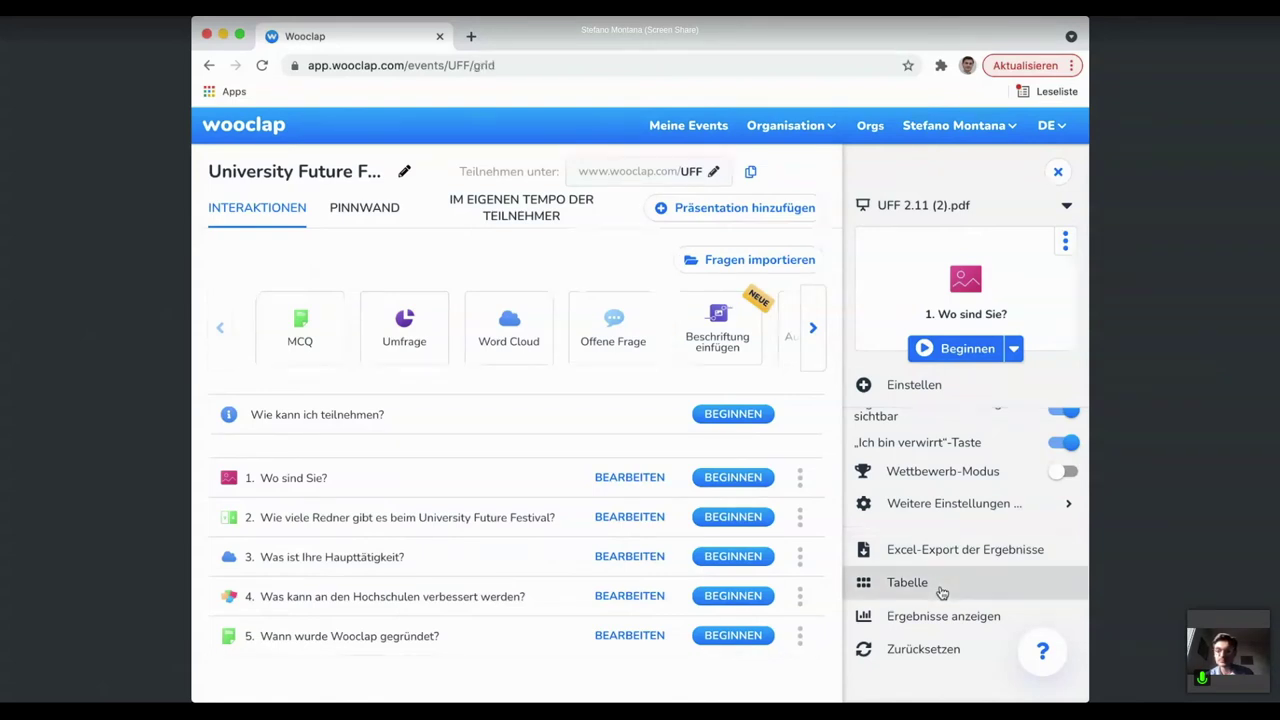
pyautogui.scroll(-5, 831, 360)
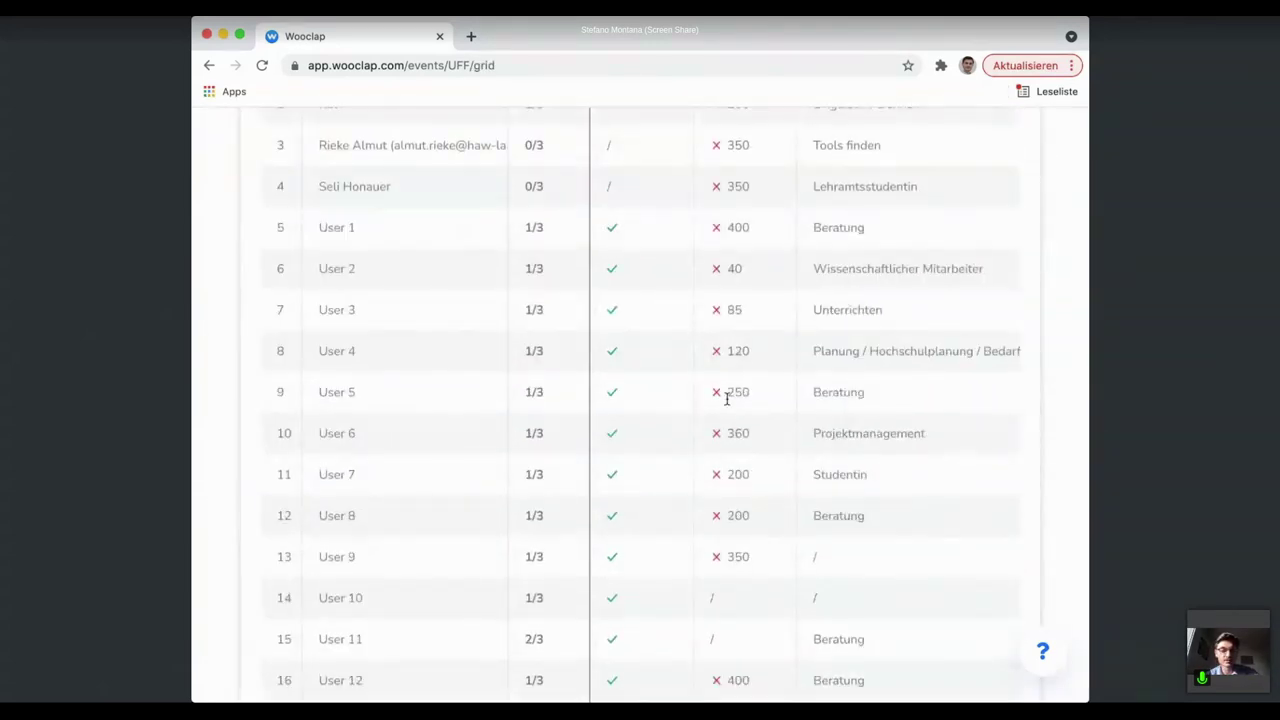
pyautogui.scroll(-8, 727, 400)
pyautogui.scroll(-15, 727, 400)
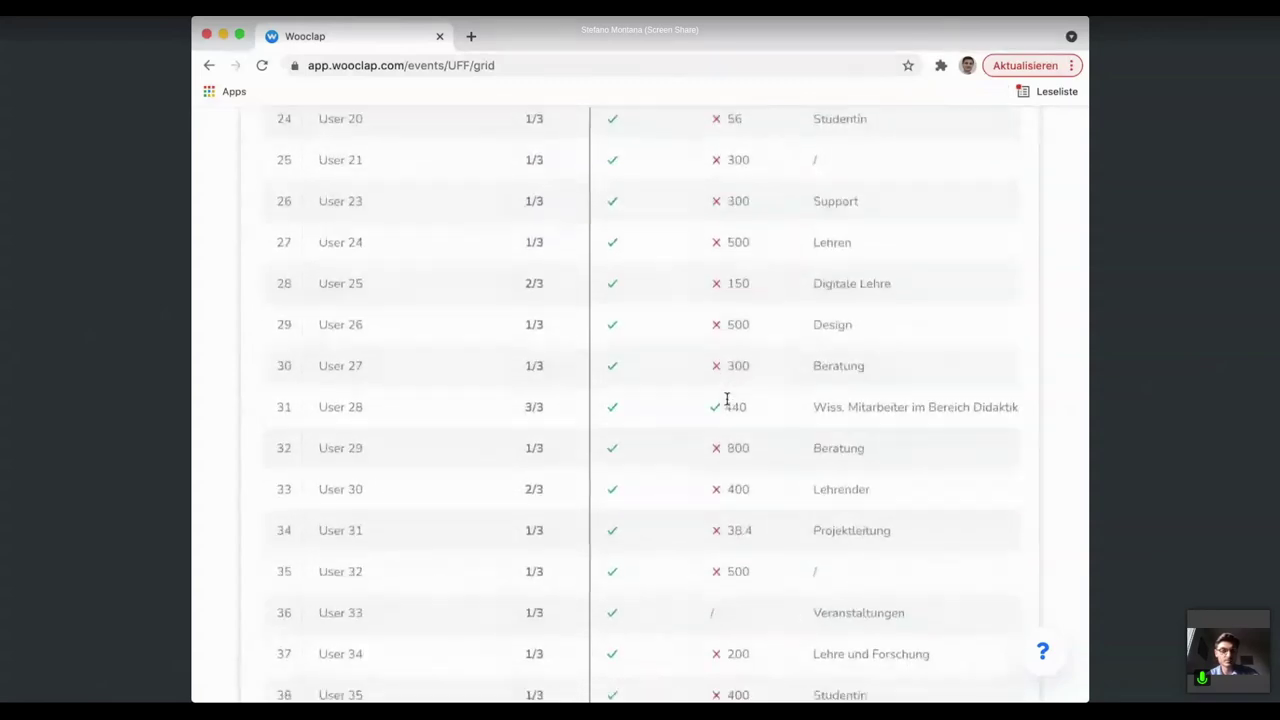
pyautogui.scroll(5, 727, 404)
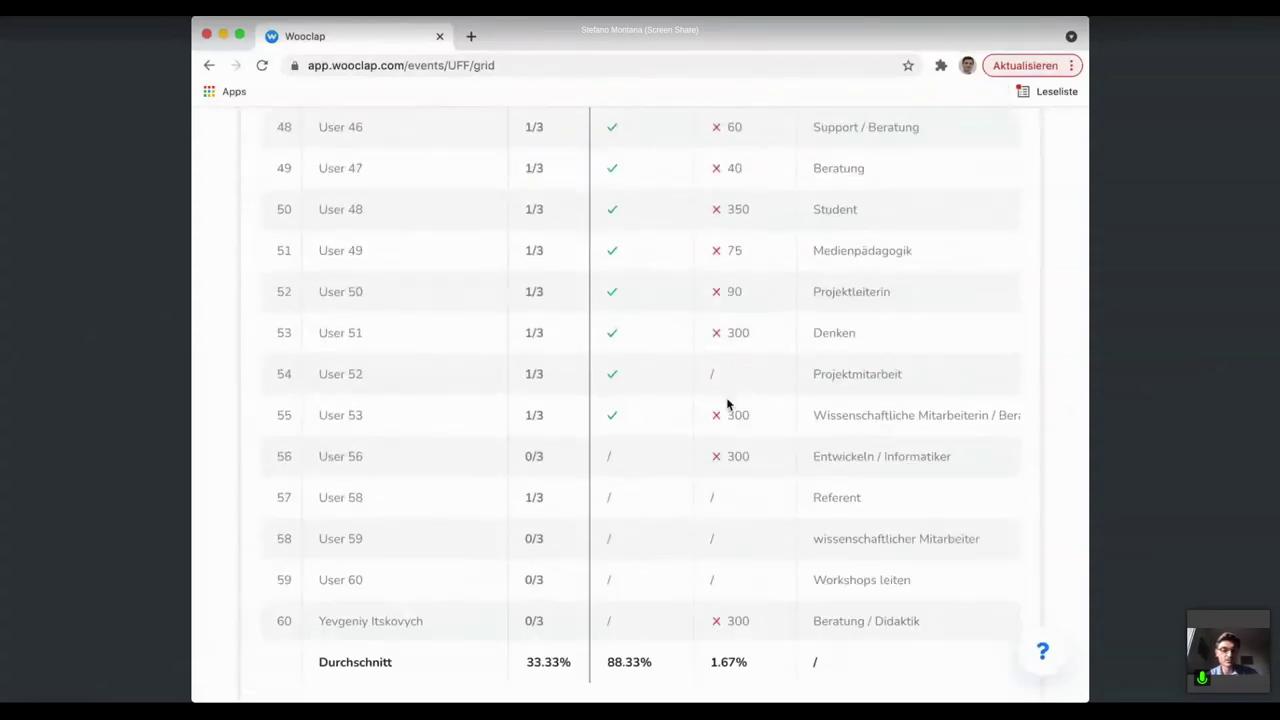
pyautogui.scroll(20, 727, 404)
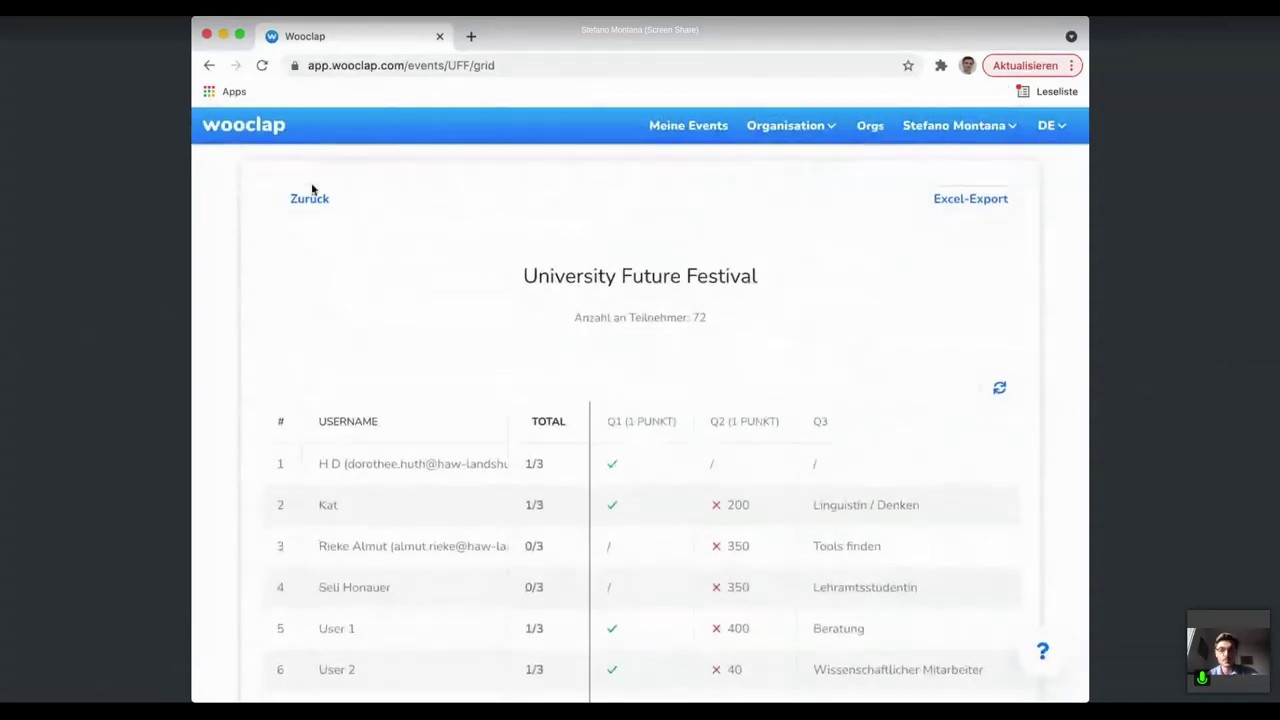
pyautogui.click(323, 203)
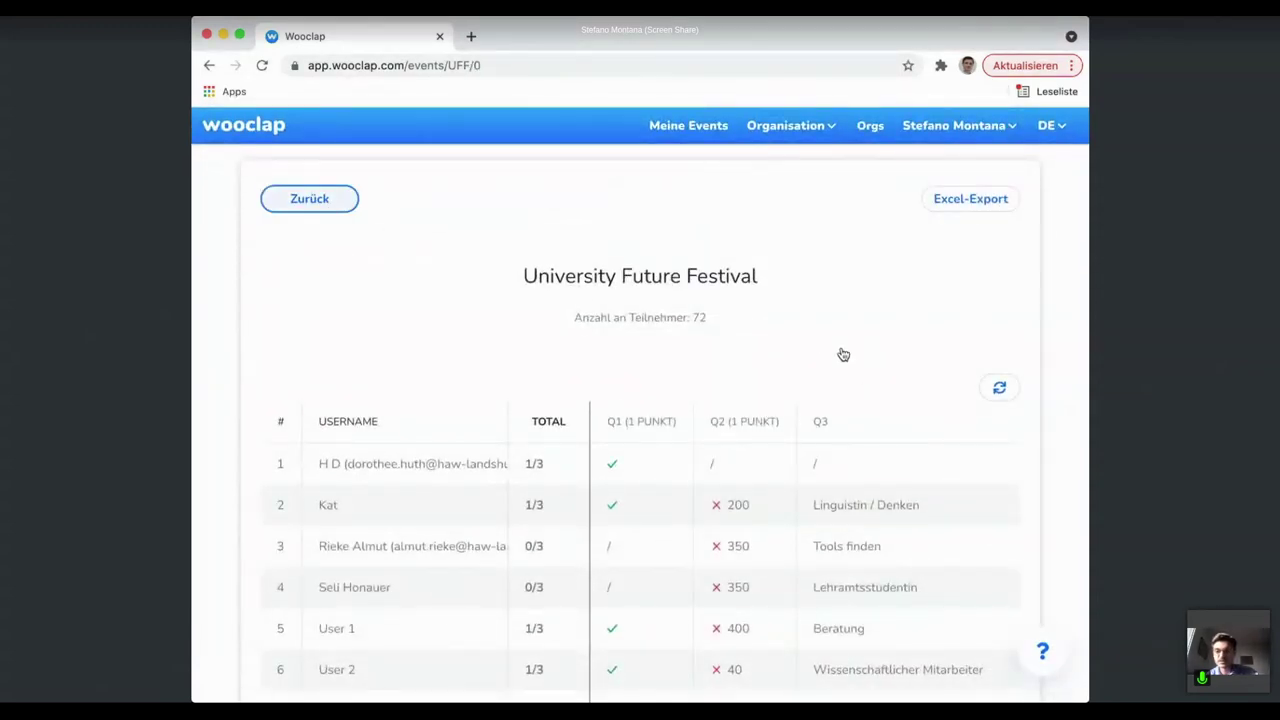
# Open the event's results report, review the answers question by question and return to the event page
pyautogui.scroll(-2, 976, 529)
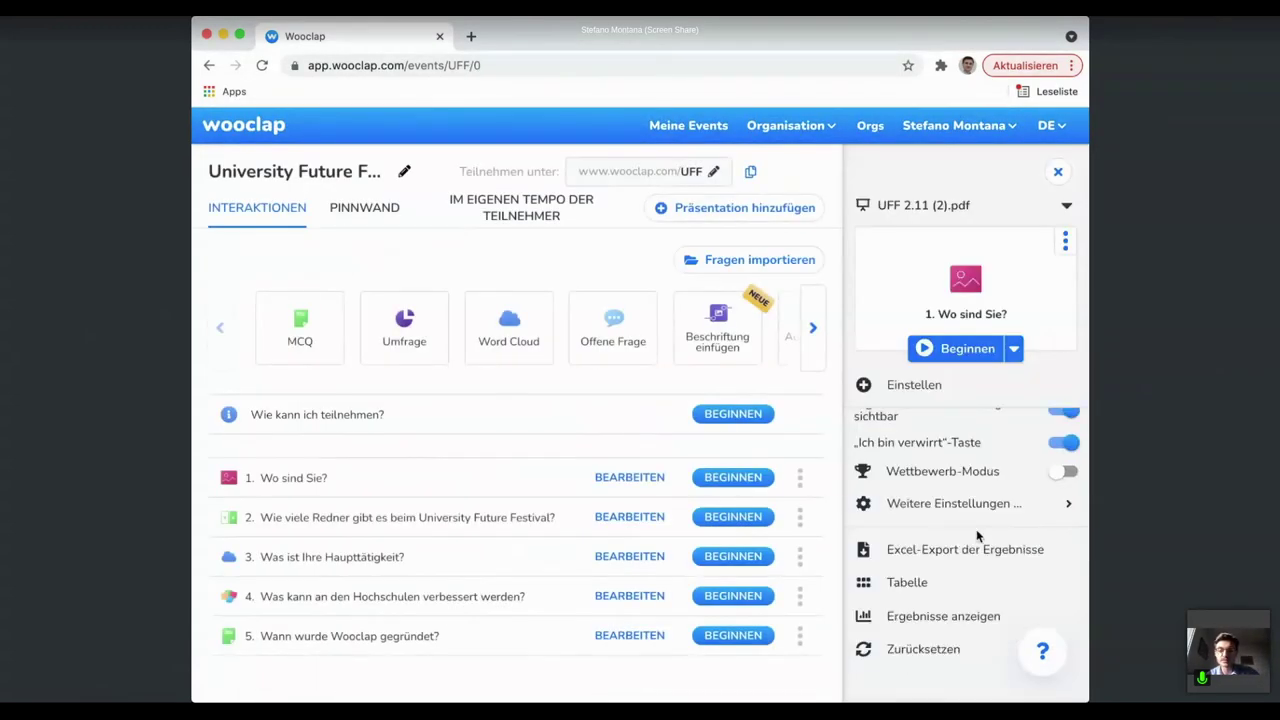
pyautogui.click(943, 616)
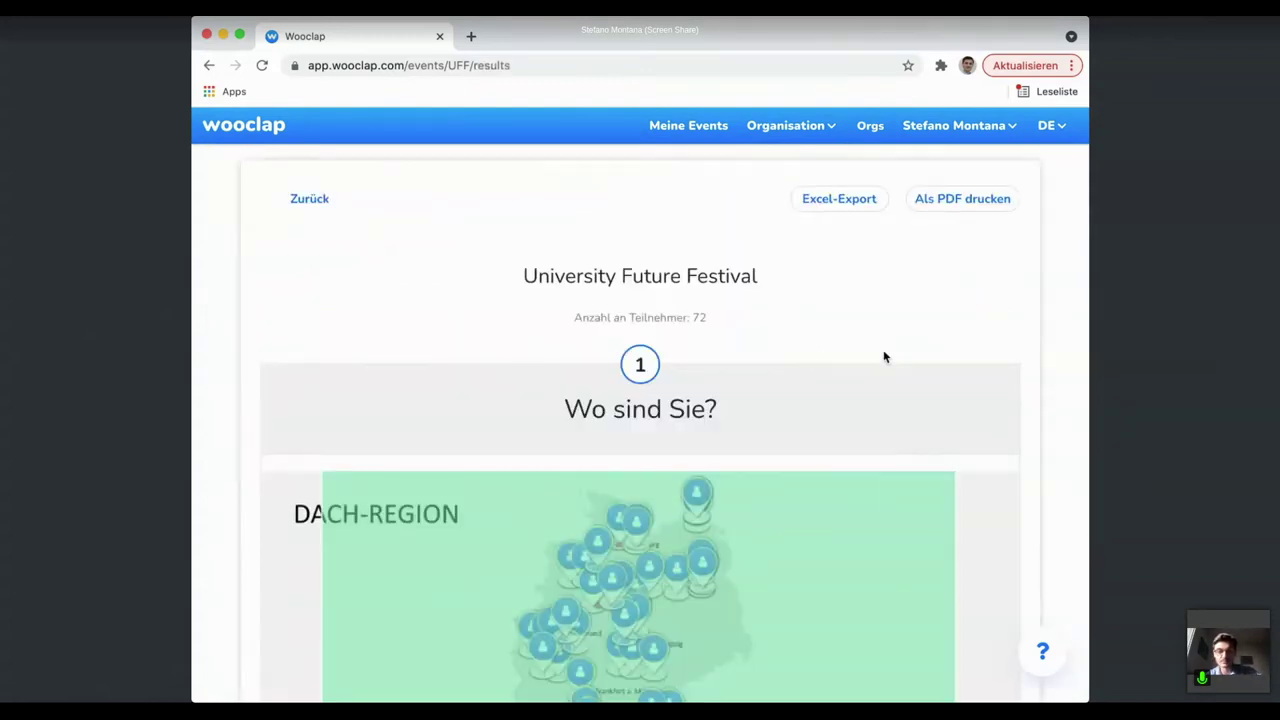
pyautogui.scroll(-10, 884, 357)
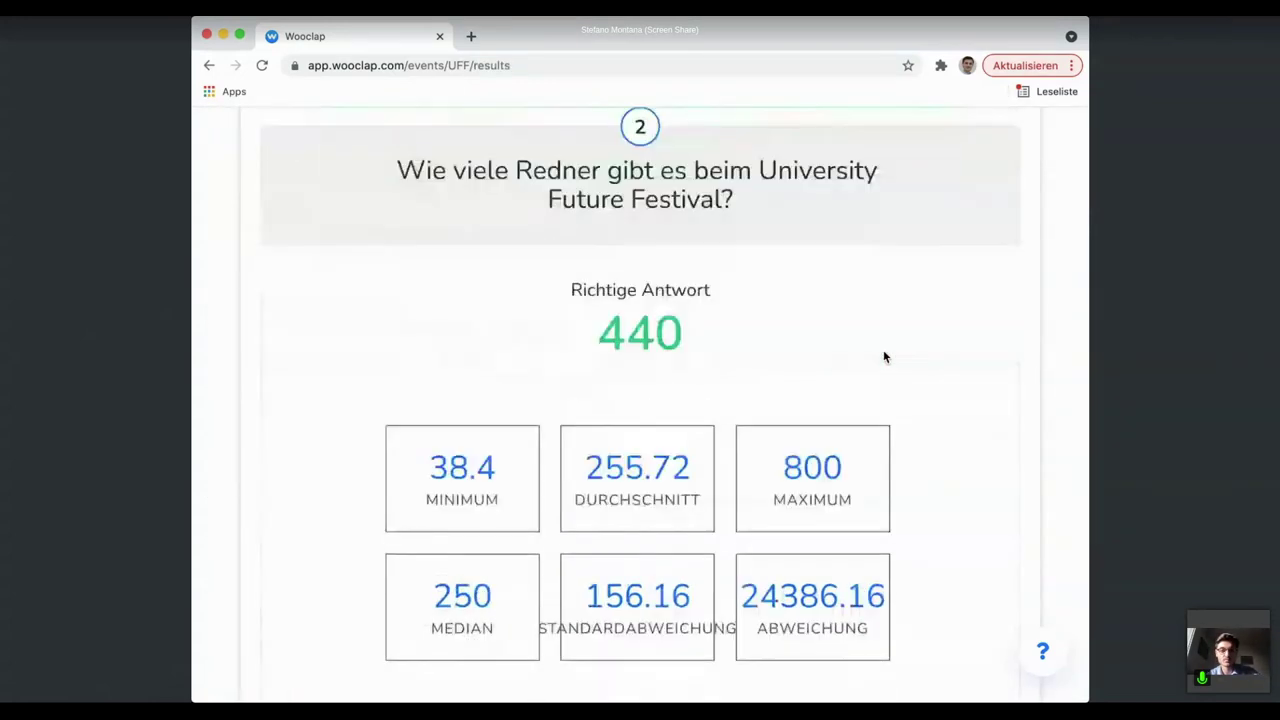
pyautogui.scroll(-7, 884, 357)
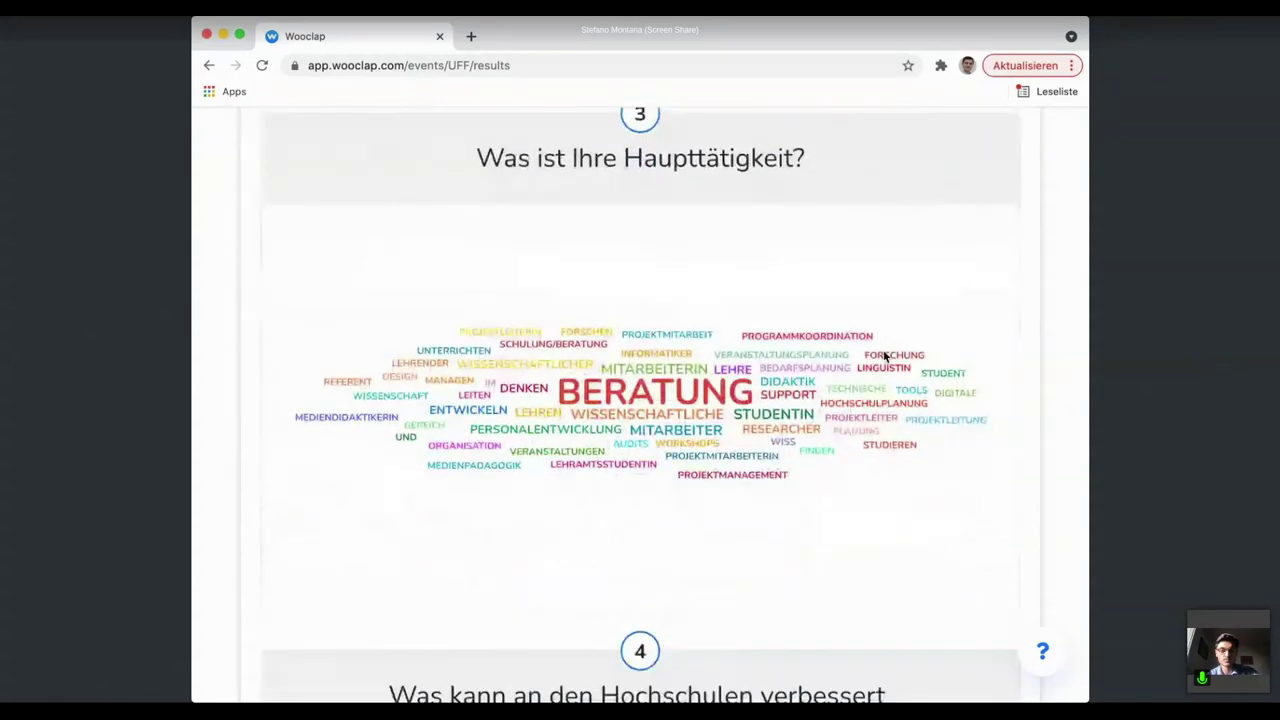
pyautogui.scroll(-10, 884, 357)
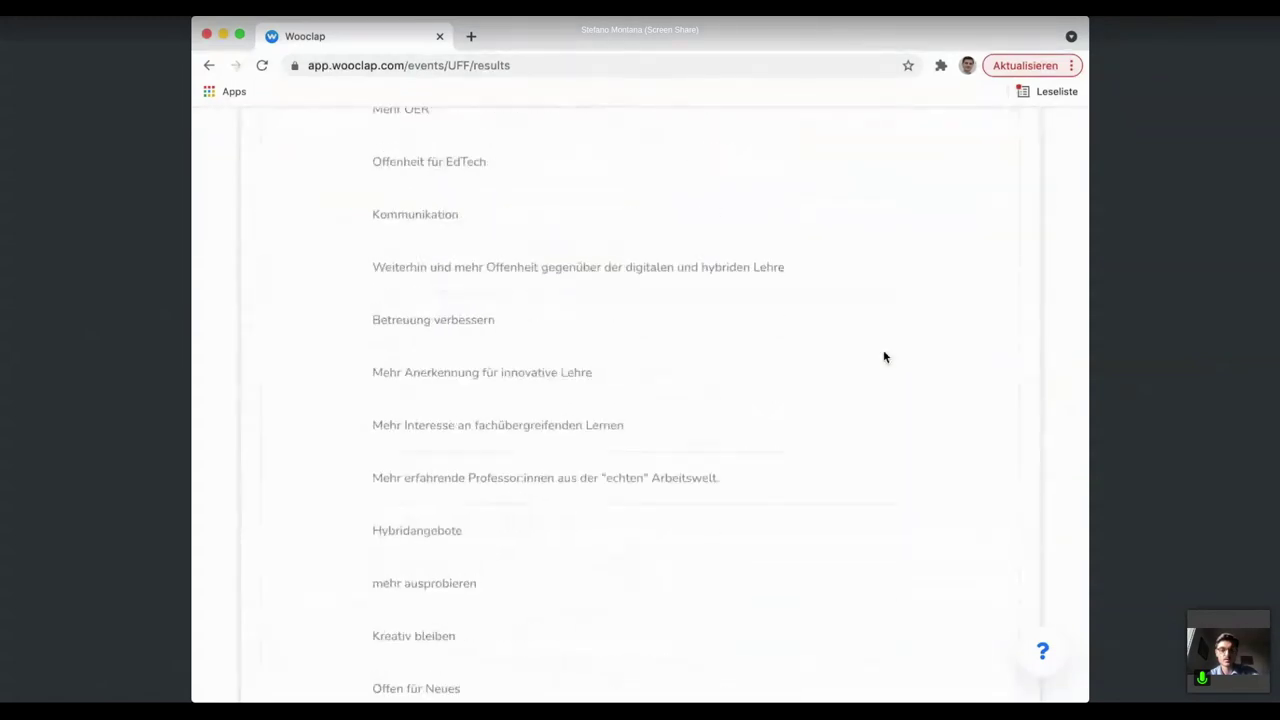
pyautogui.press('Home')
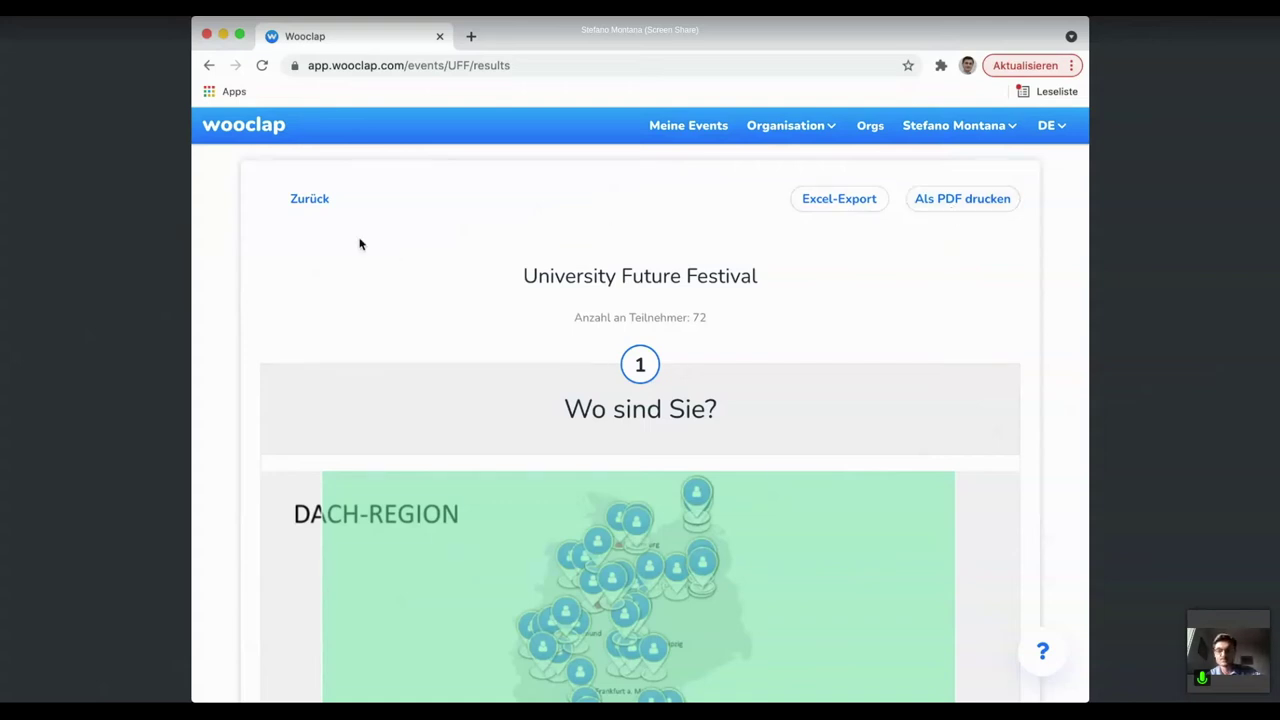
pyautogui.click(302, 204)
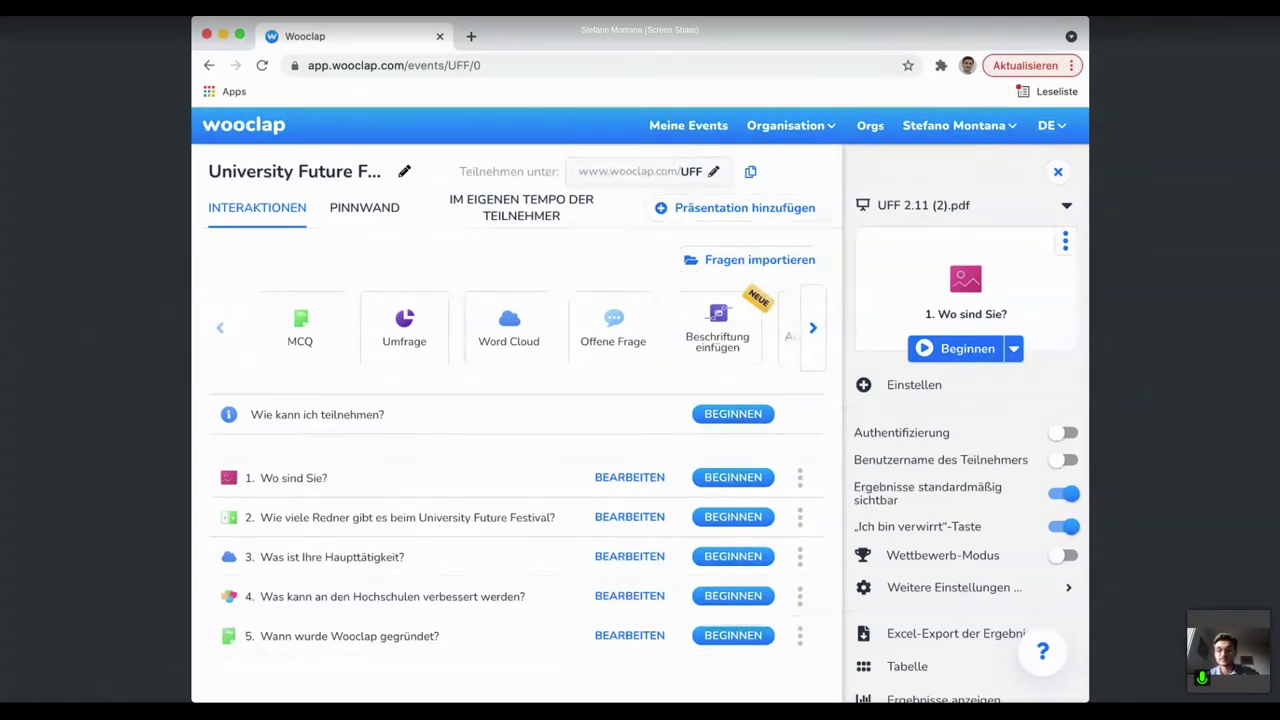
# Hide the event settings and switch to the section for content at the participants' own pace
pyautogui.moveTo(1038, 143)
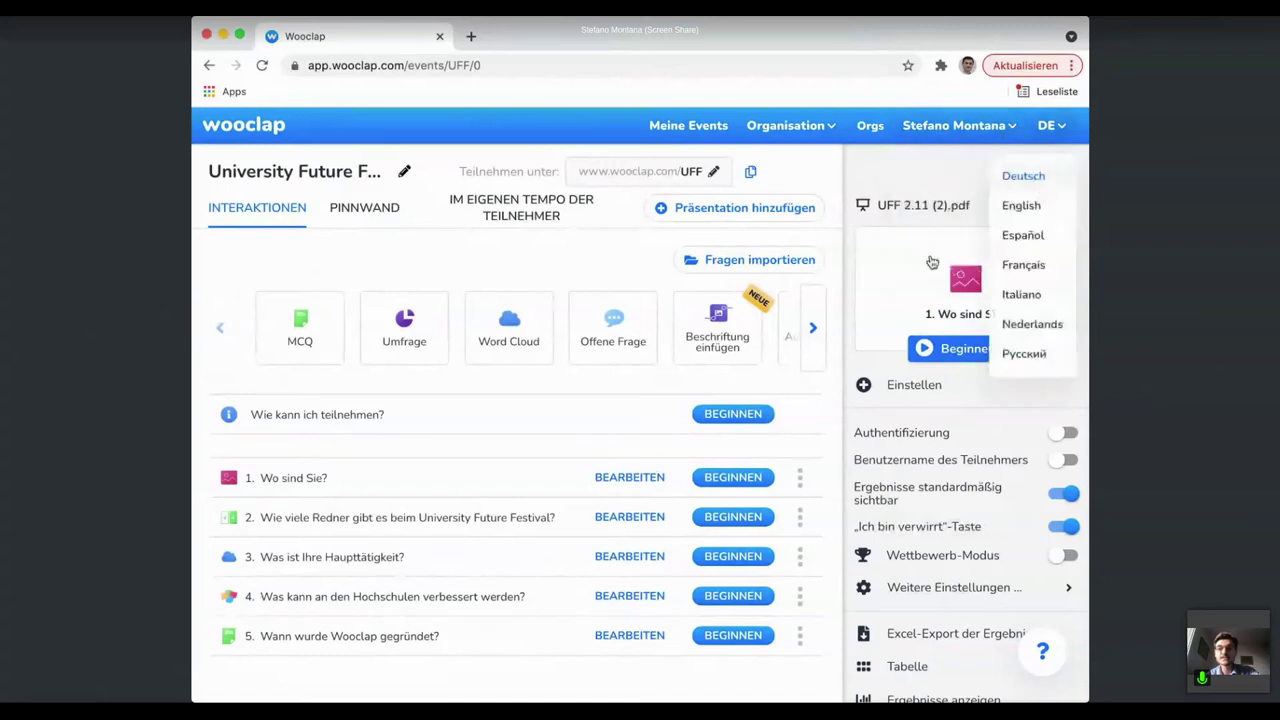
pyautogui.click(1058, 172)
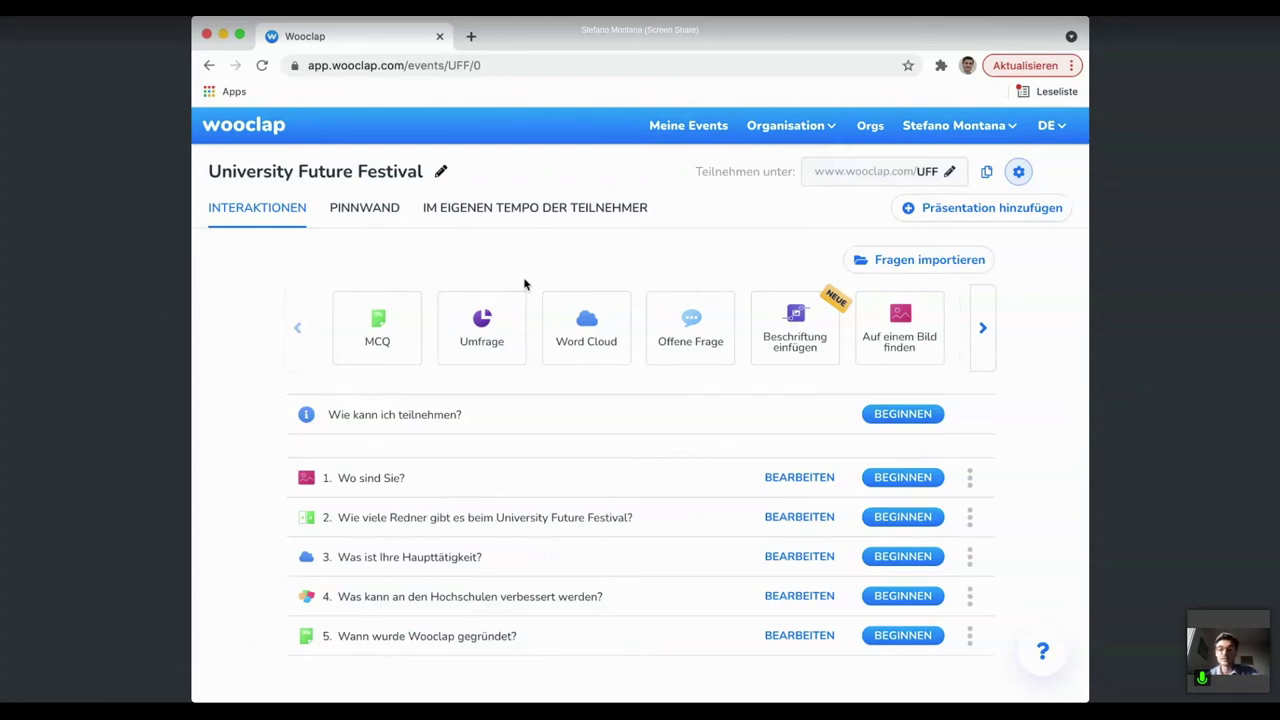
pyautogui.click(535, 217)
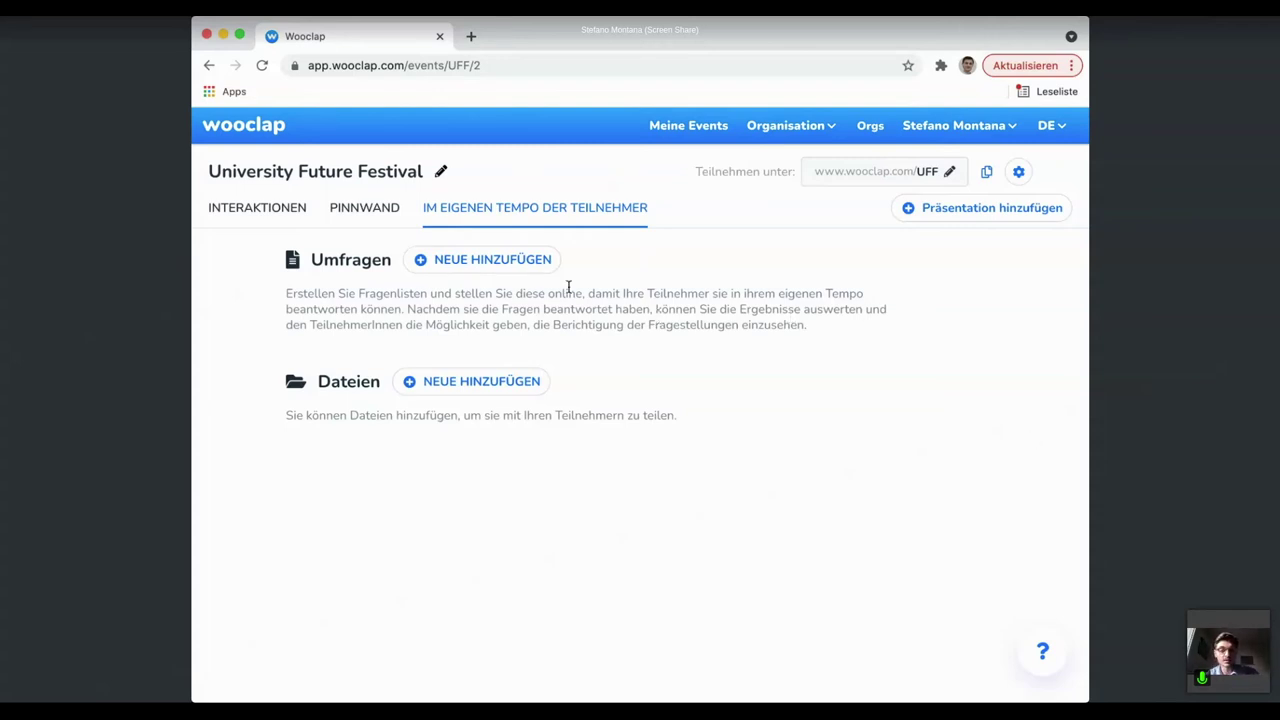
# Create a new self-paced survey and name it "UFF - Wiederholungen"
pyautogui.click(508, 266)
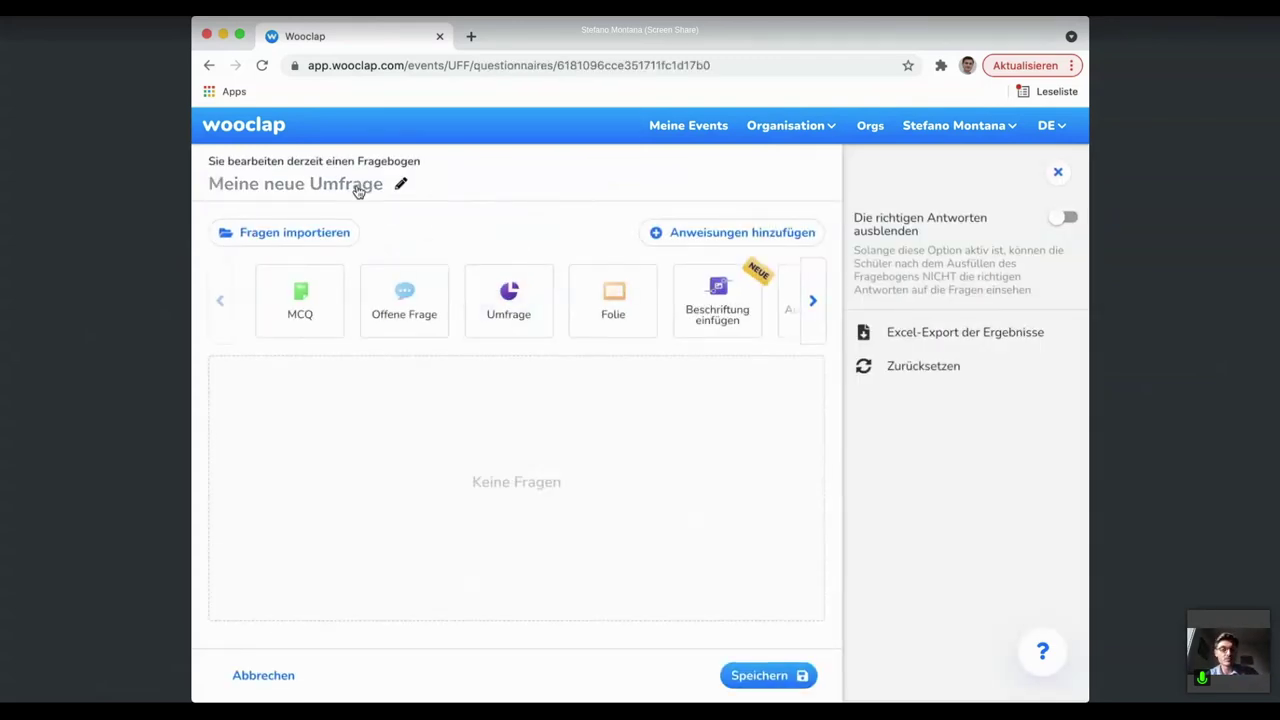
pyautogui.click(398, 185)
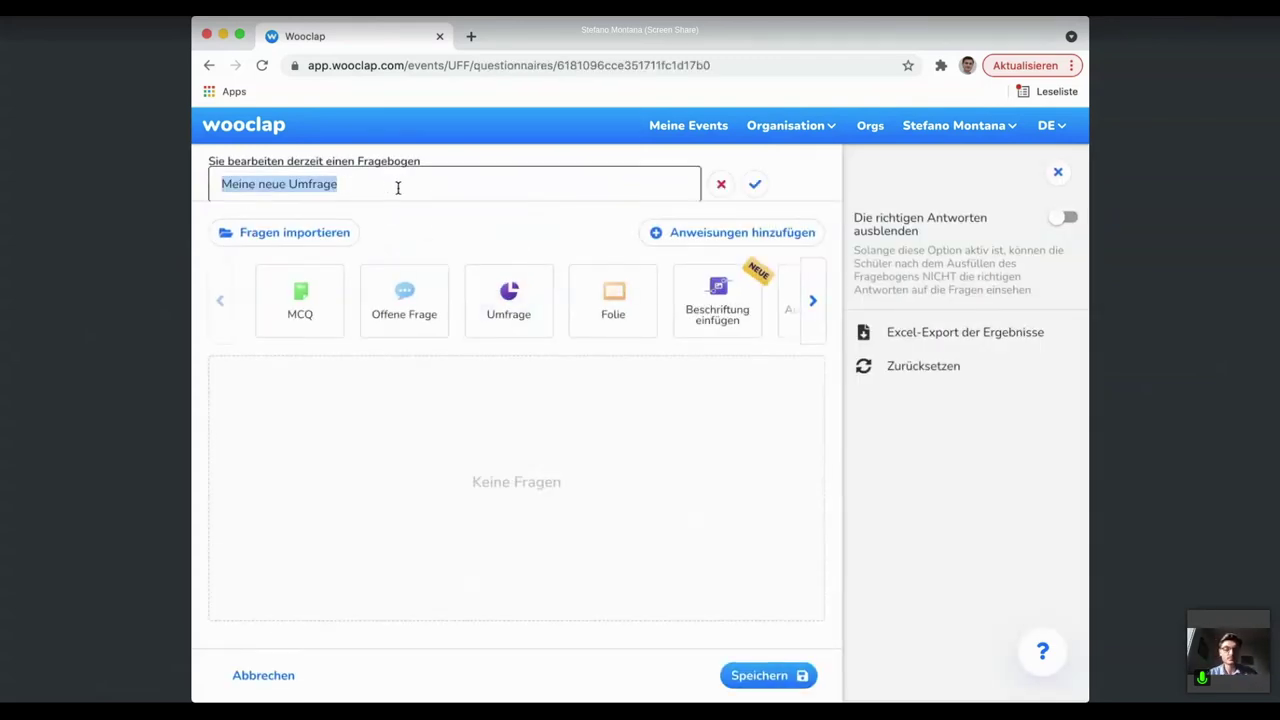
pyautogui.write('UFF -')
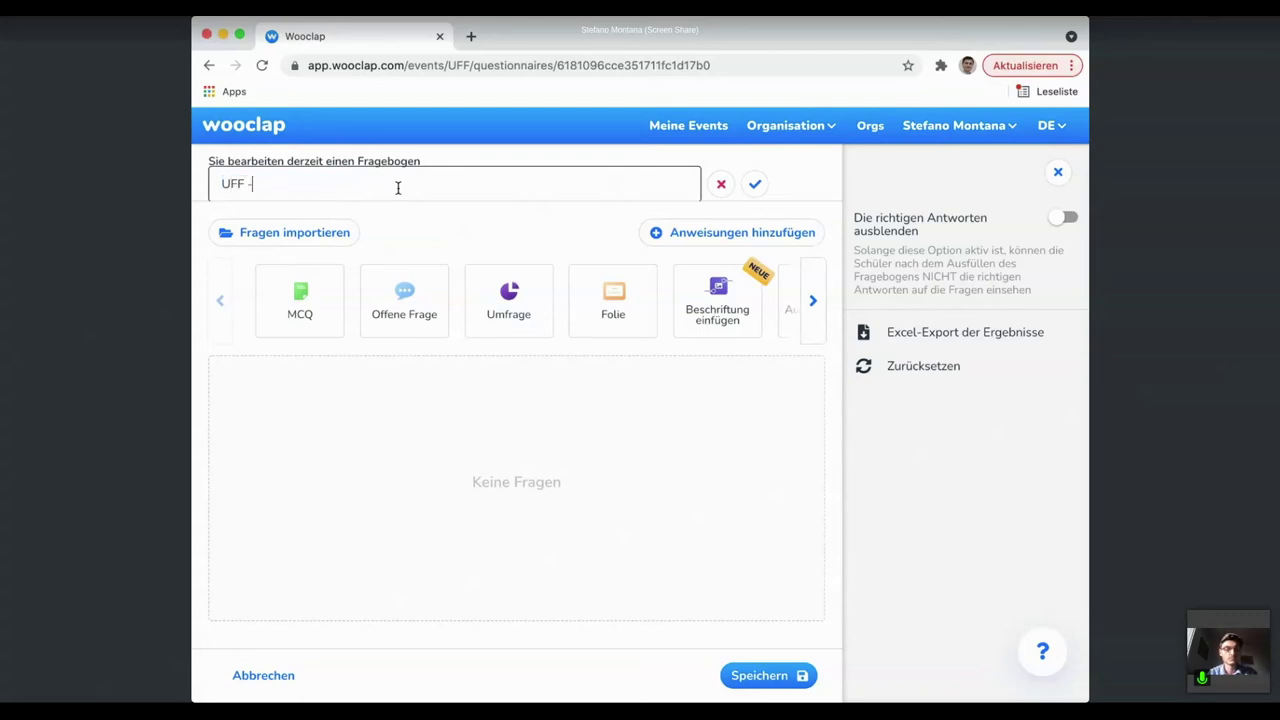
pyautogui.write(' Wiederholungen')
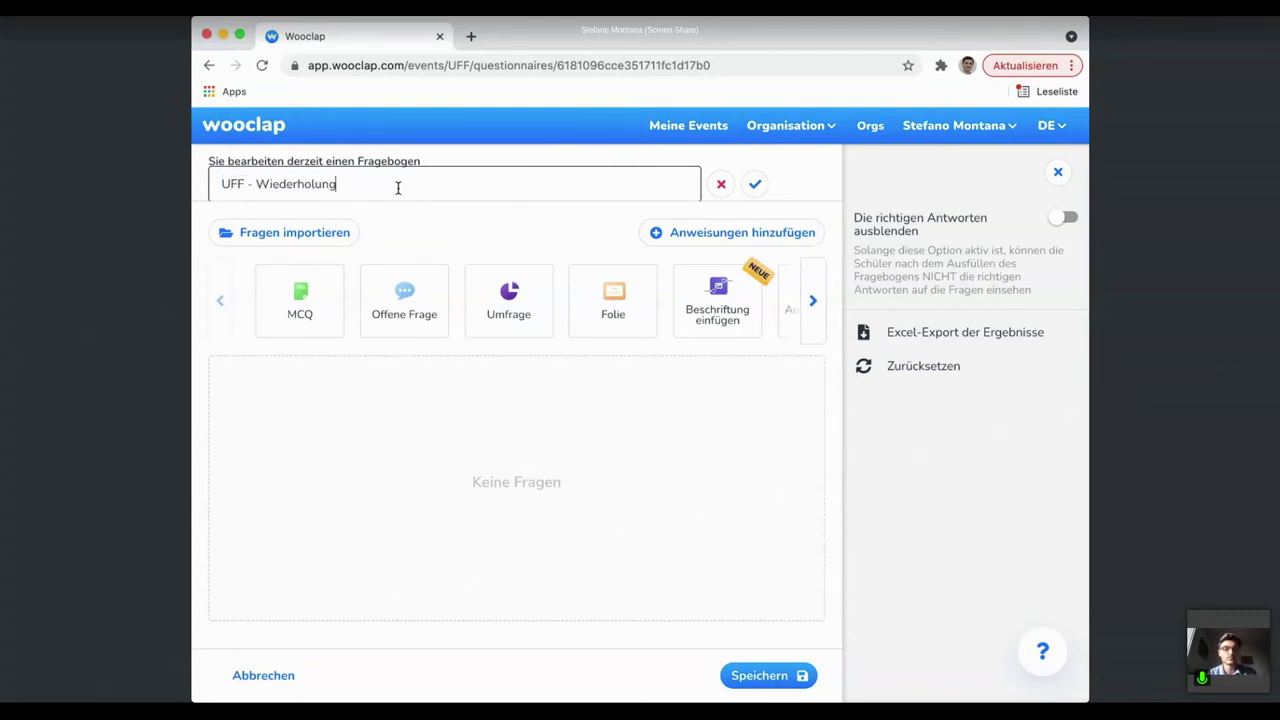
pyautogui.click(755, 184)
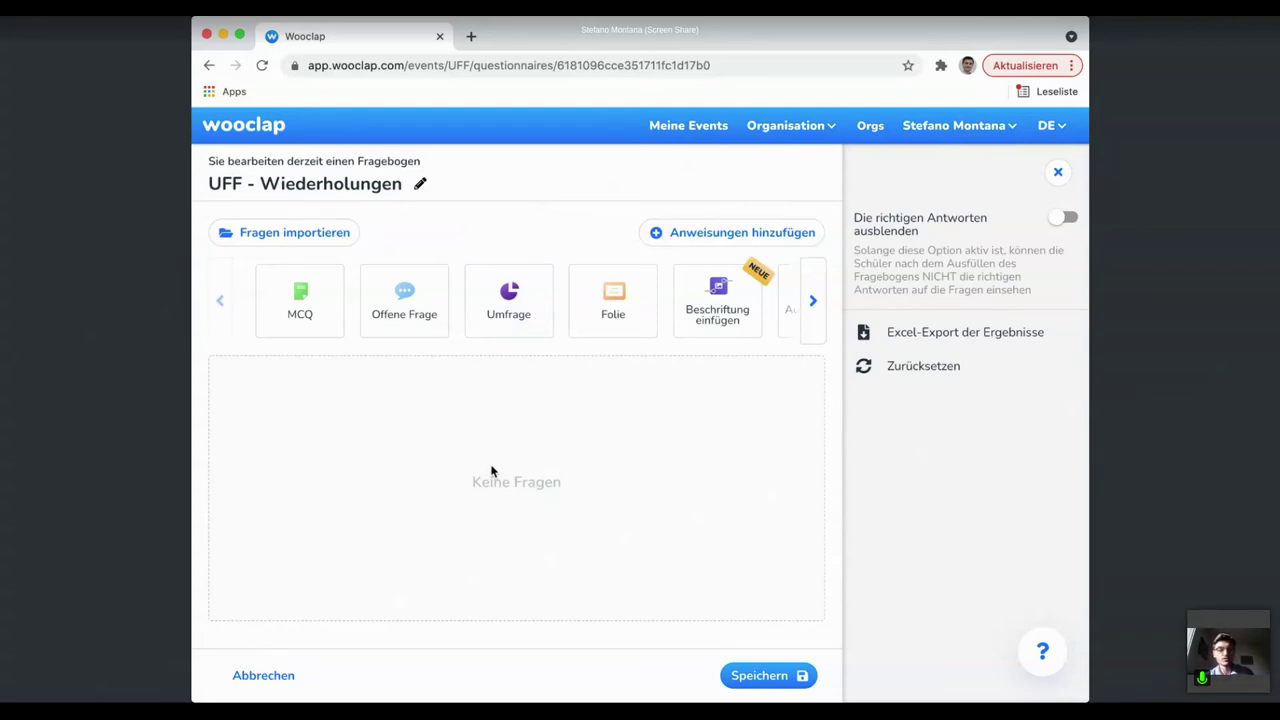
# Import all five interactions from the University Future Festival (UFF) event into the survey
pyautogui.click(301, 232)
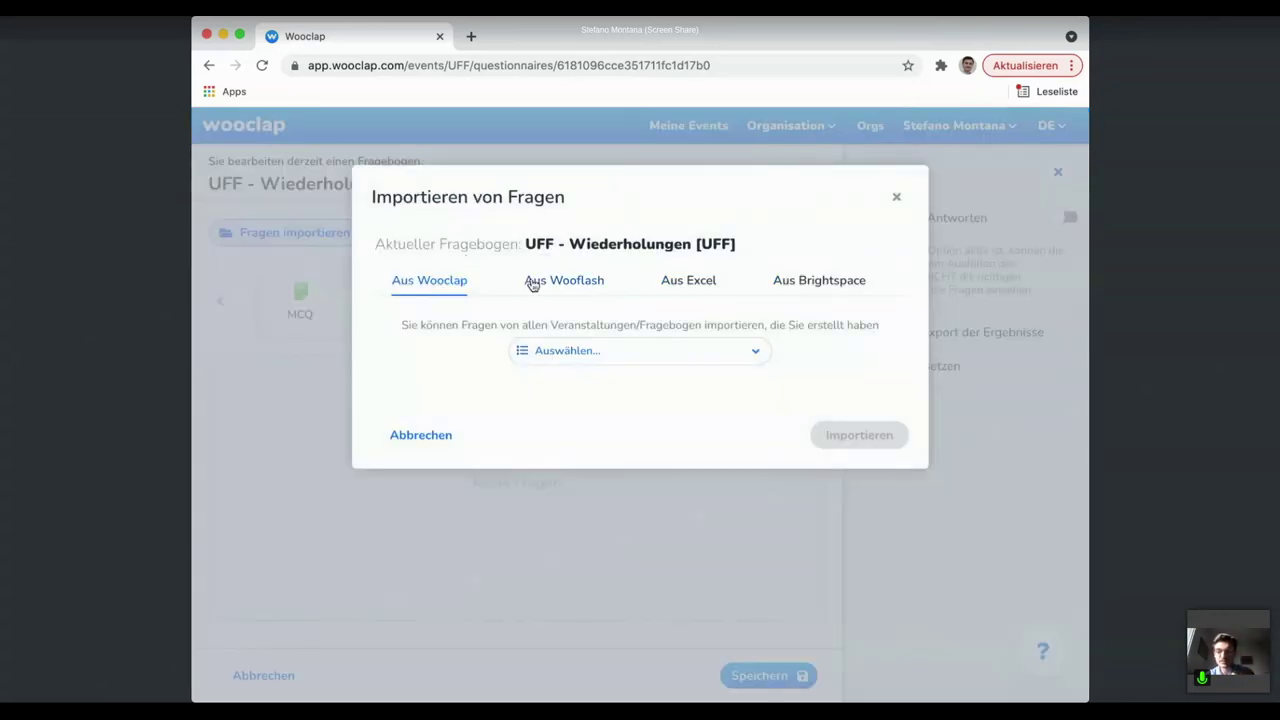
pyautogui.click(645, 358)
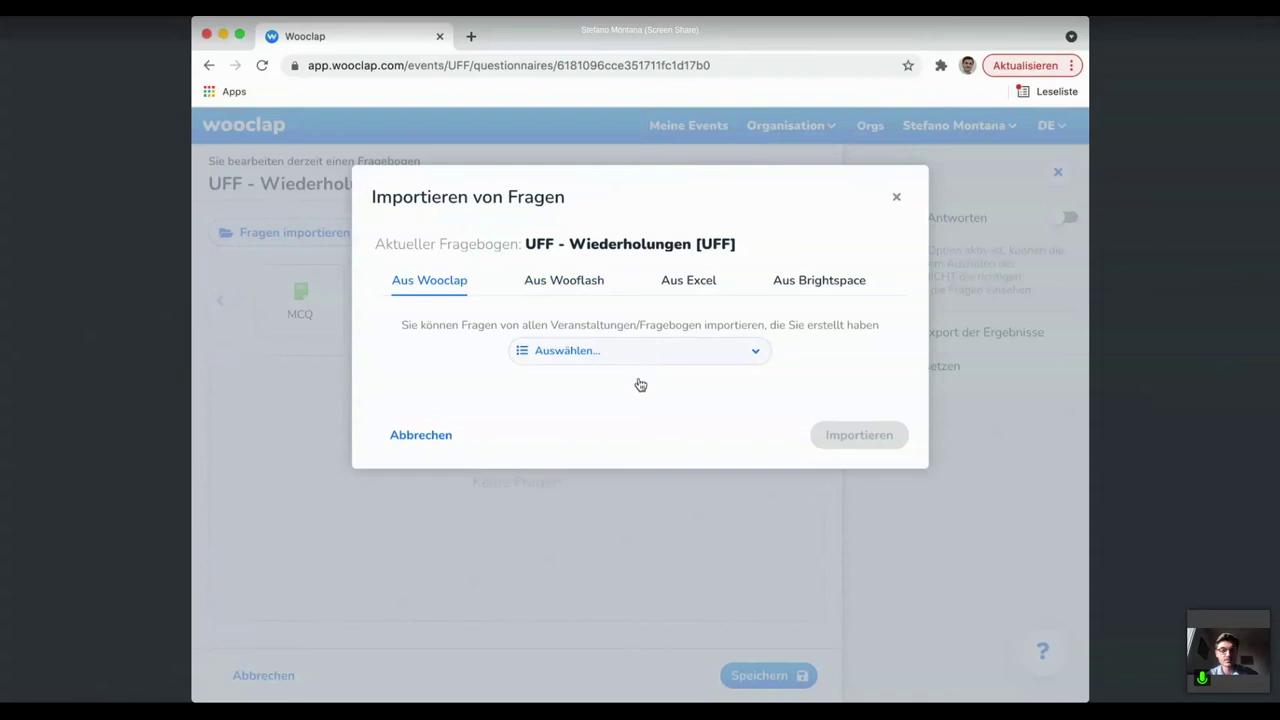
pyautogui.click(640, 384)
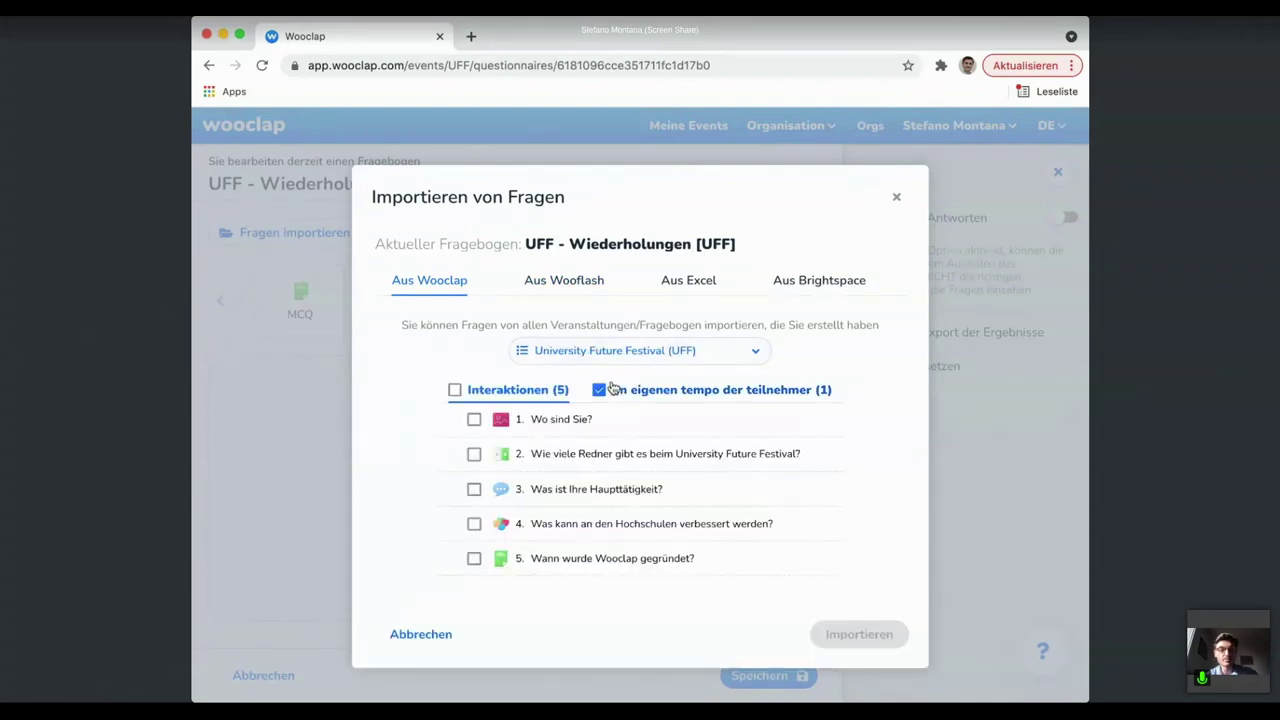
pyautogui.click(456, 390)
pyautogui.click(866, 636)
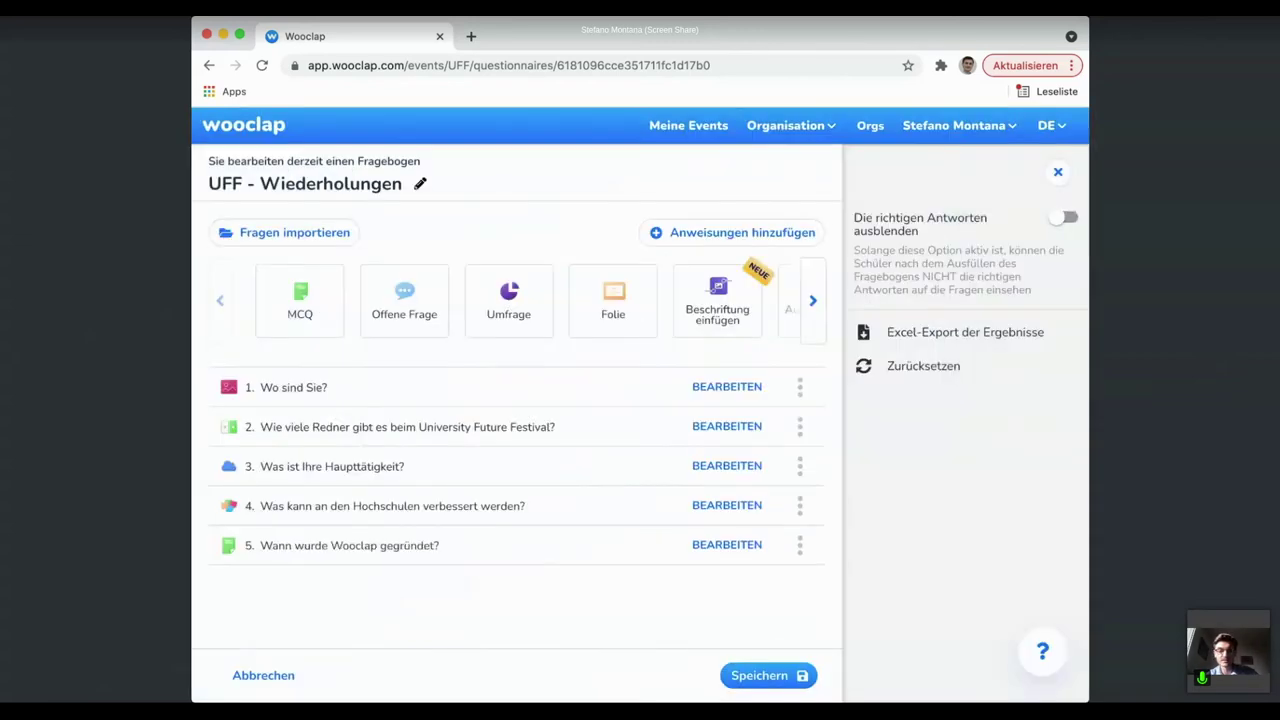
# Save the "UFF - Wiederholungen" survey and publish it immediately
pyautogui.scroll(-2, 771, 476)
pyautogui.scroll(2, 771, 476)
pyautogui.click(785, 679)
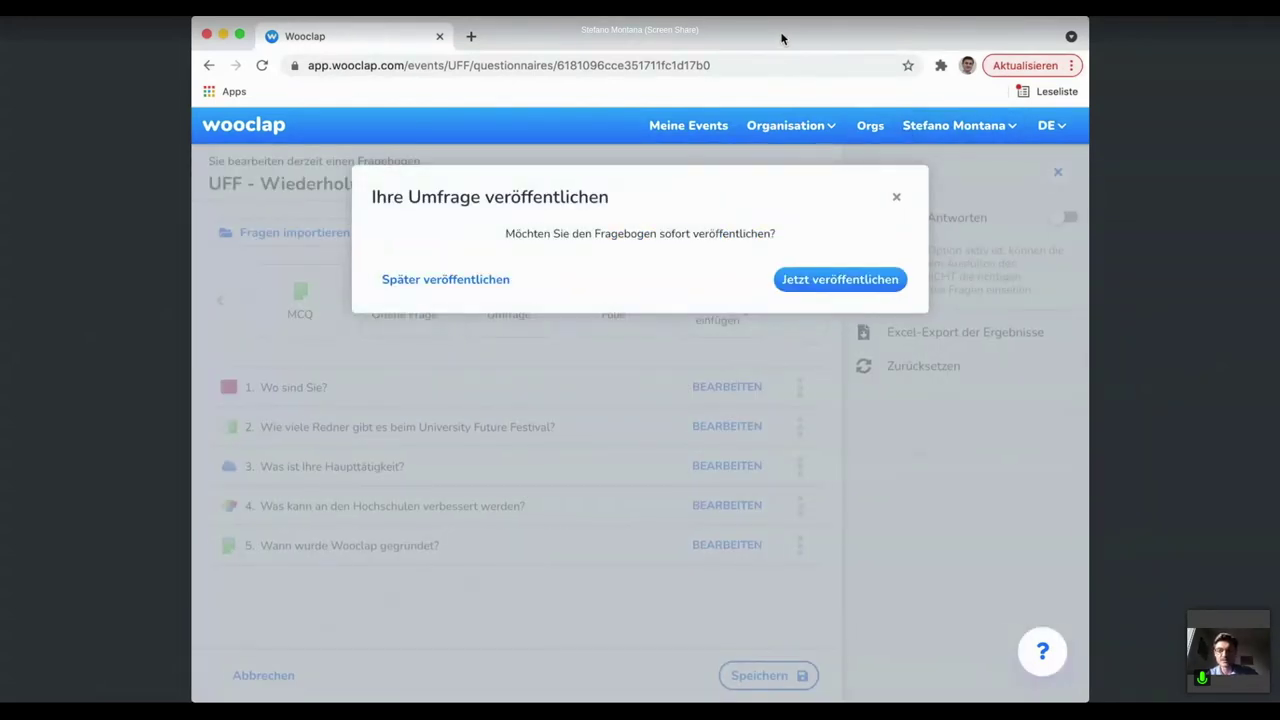
pyautogui.click(852, 290)
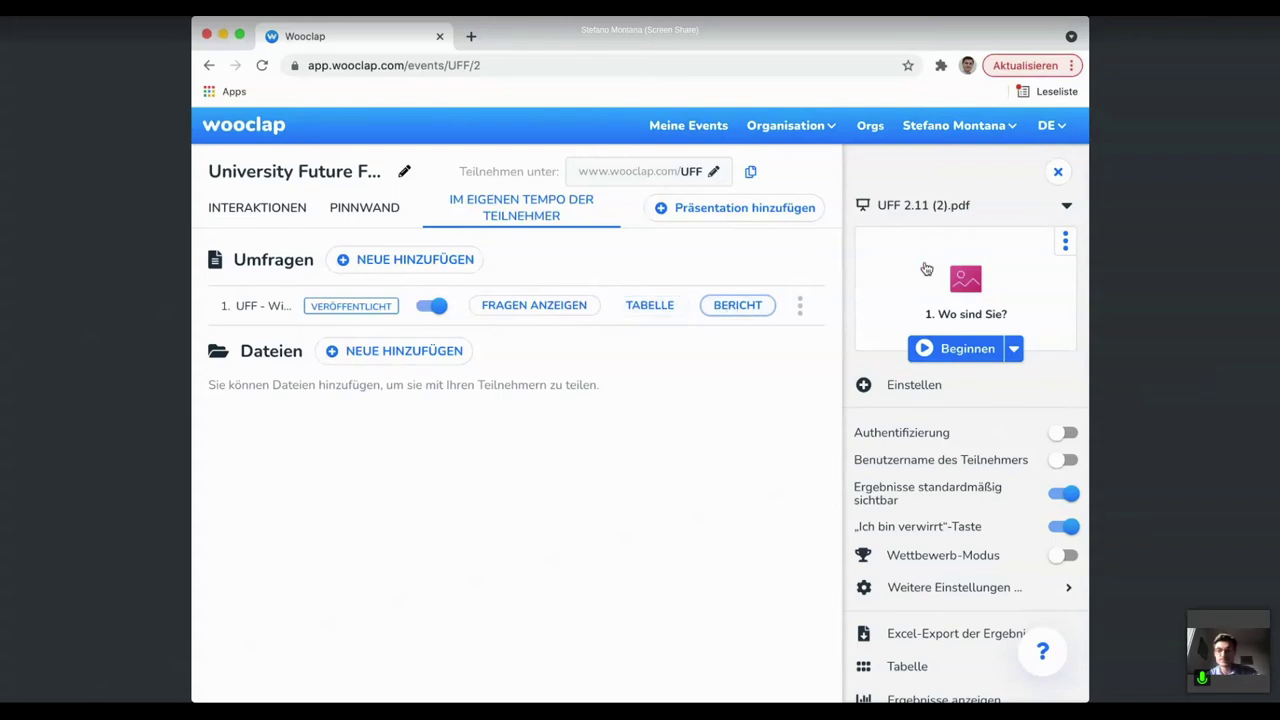
# Start presenting UFF 2.11 (2).pdf from the event settings and advance past the "Einige Partner" slide to the speaker's contact slide
pyautogui.click(1058, 171)
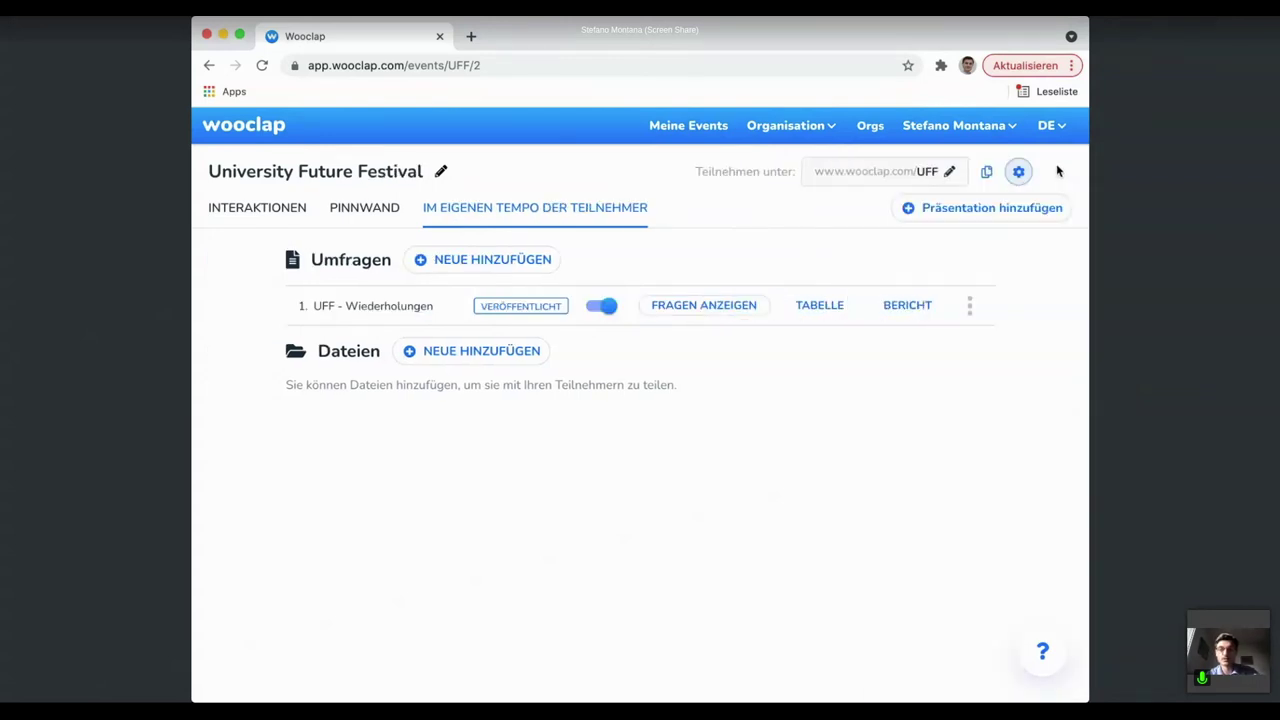
pyautogui.click(1016, 173)
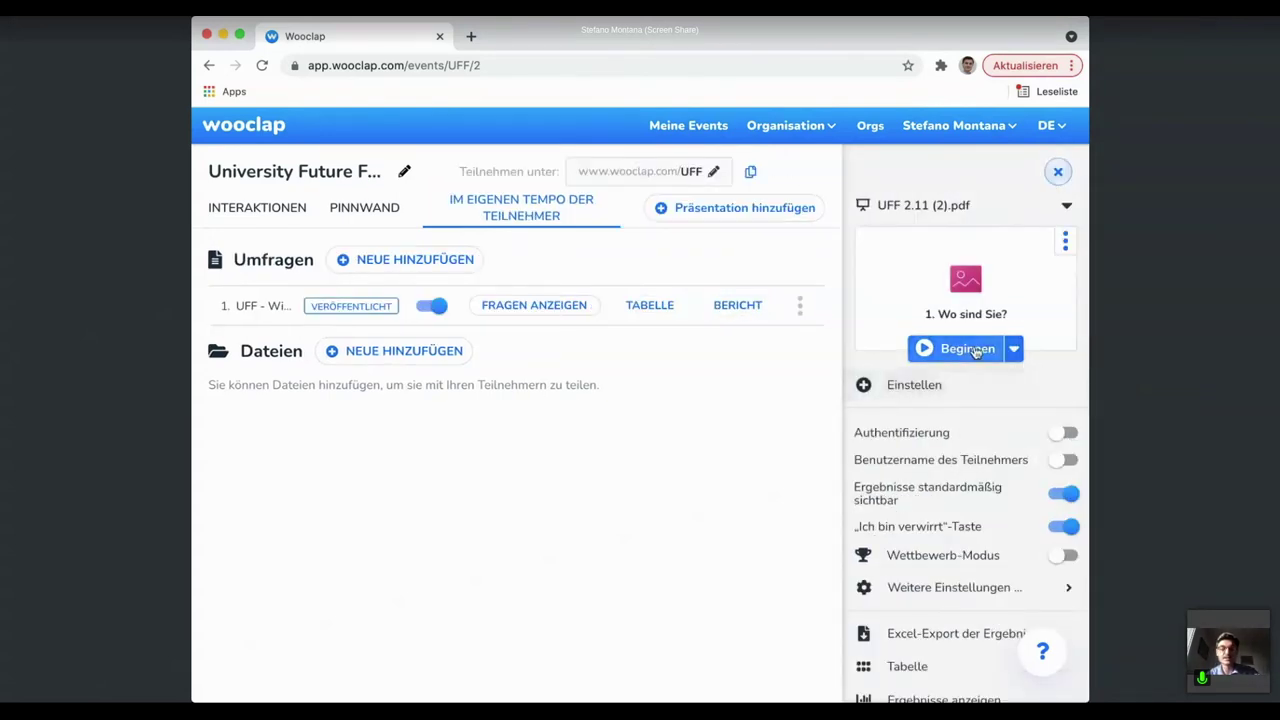
pyautogui.click(968, 349)
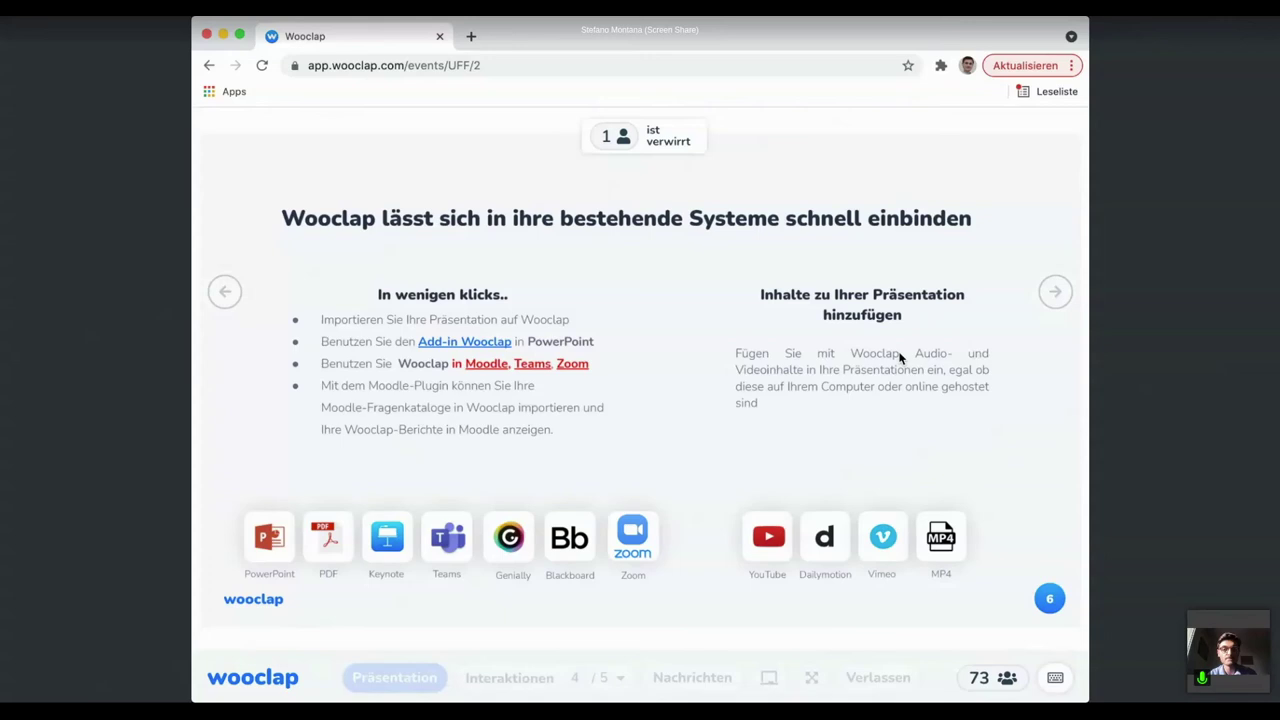
pyautogui.press('Right')
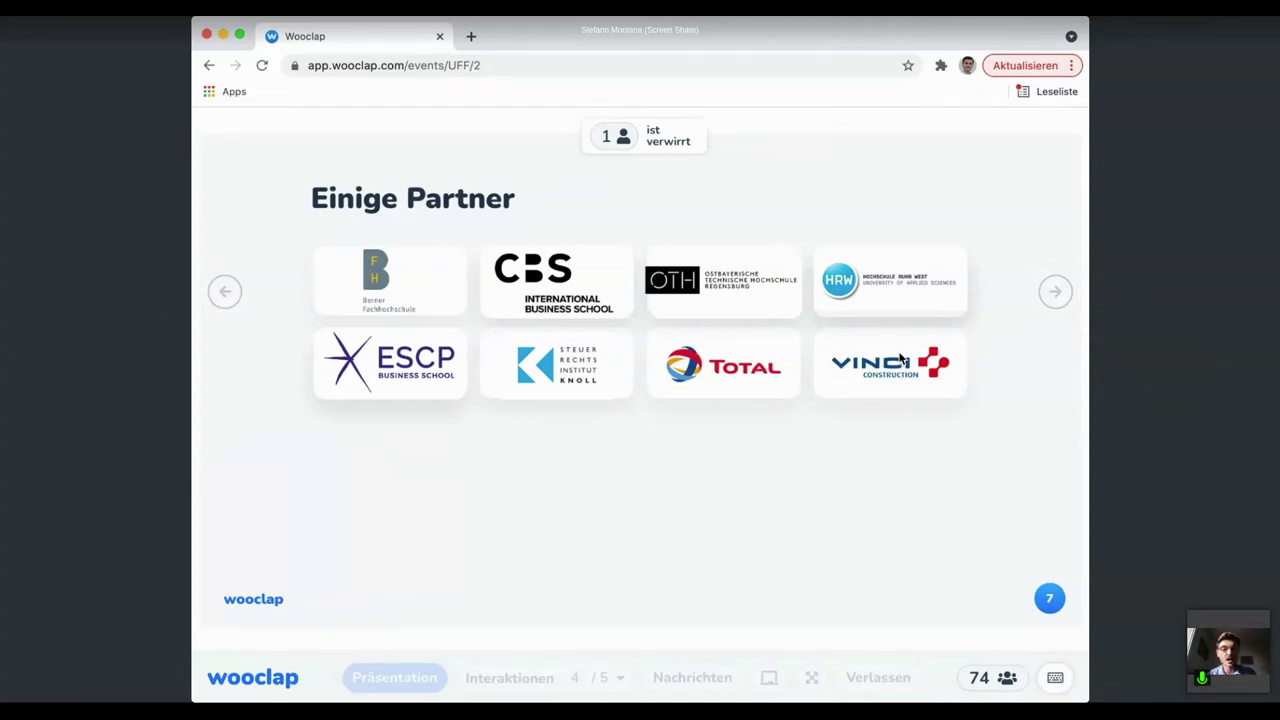
pyautogui.press('Right')
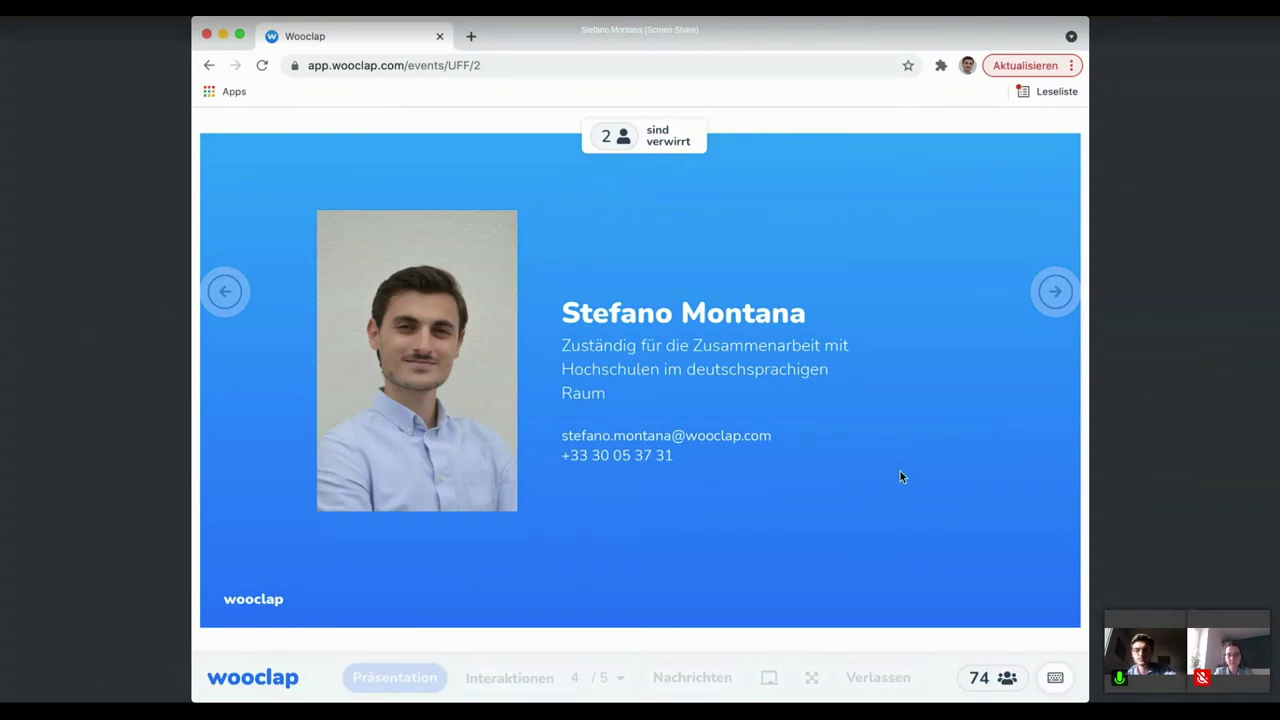
# Exit the presentation and browse the interaction types available for the event, through to Sortierung and SKT-Beurteilung
pyautogui.click(878, 677)
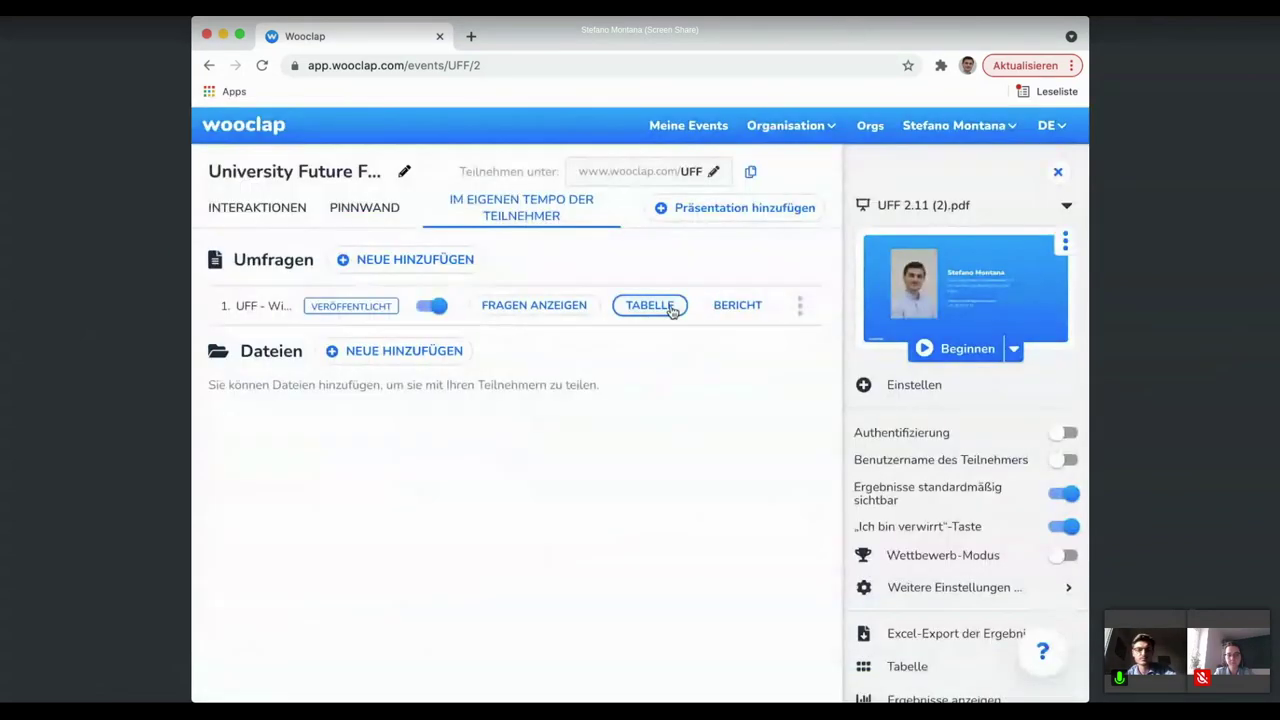
pyautogui.click(306, 209)
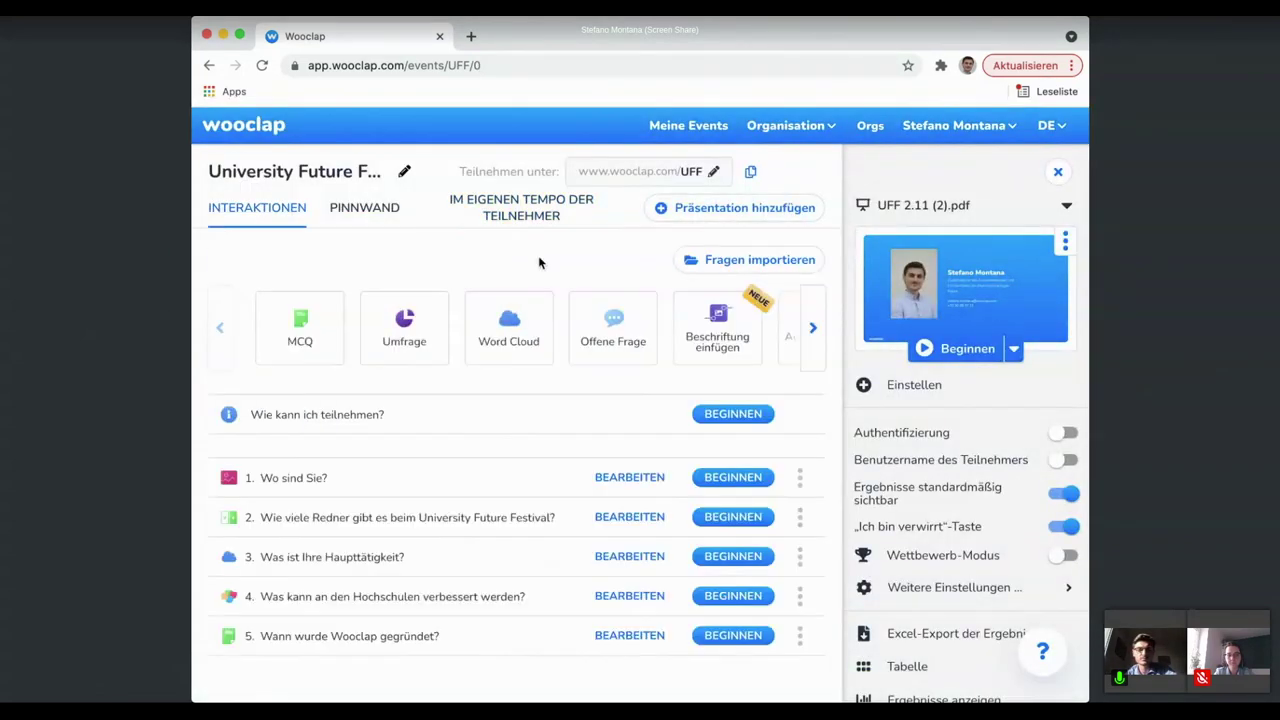
pyautogui.click(816, 351)
pyautogui.click(816, 351)
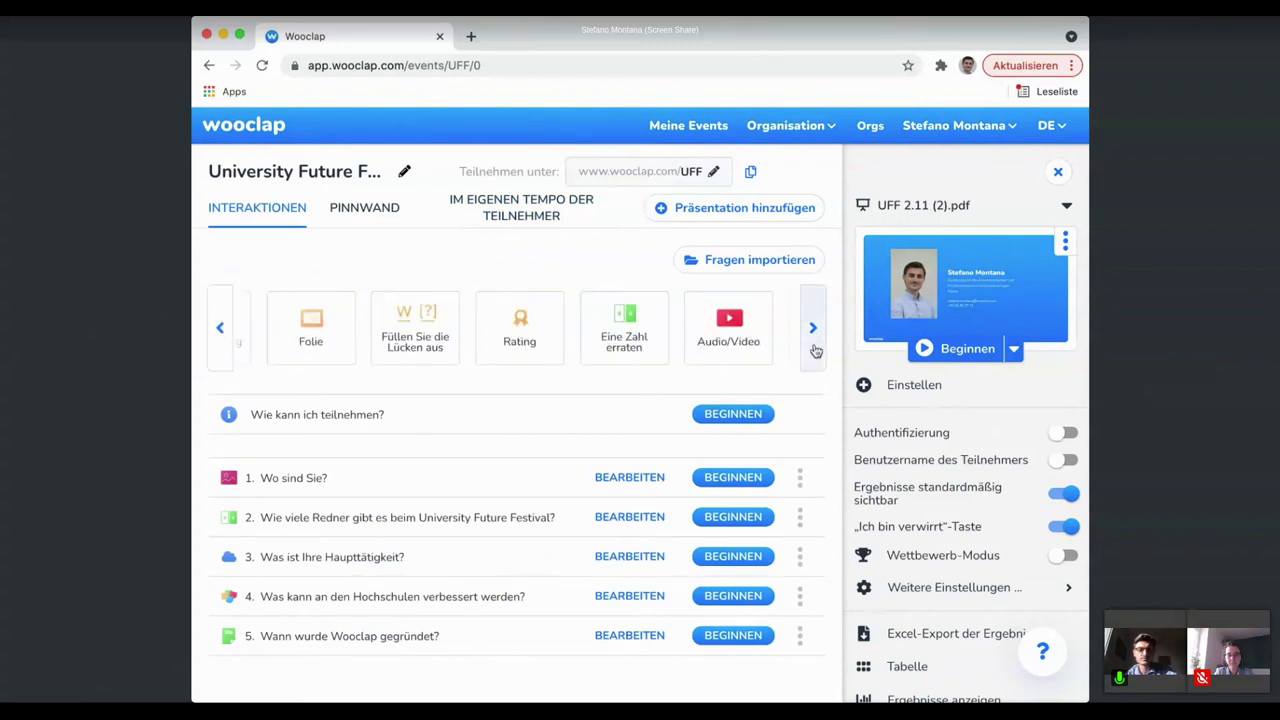
pyautogui.click(816, 351)
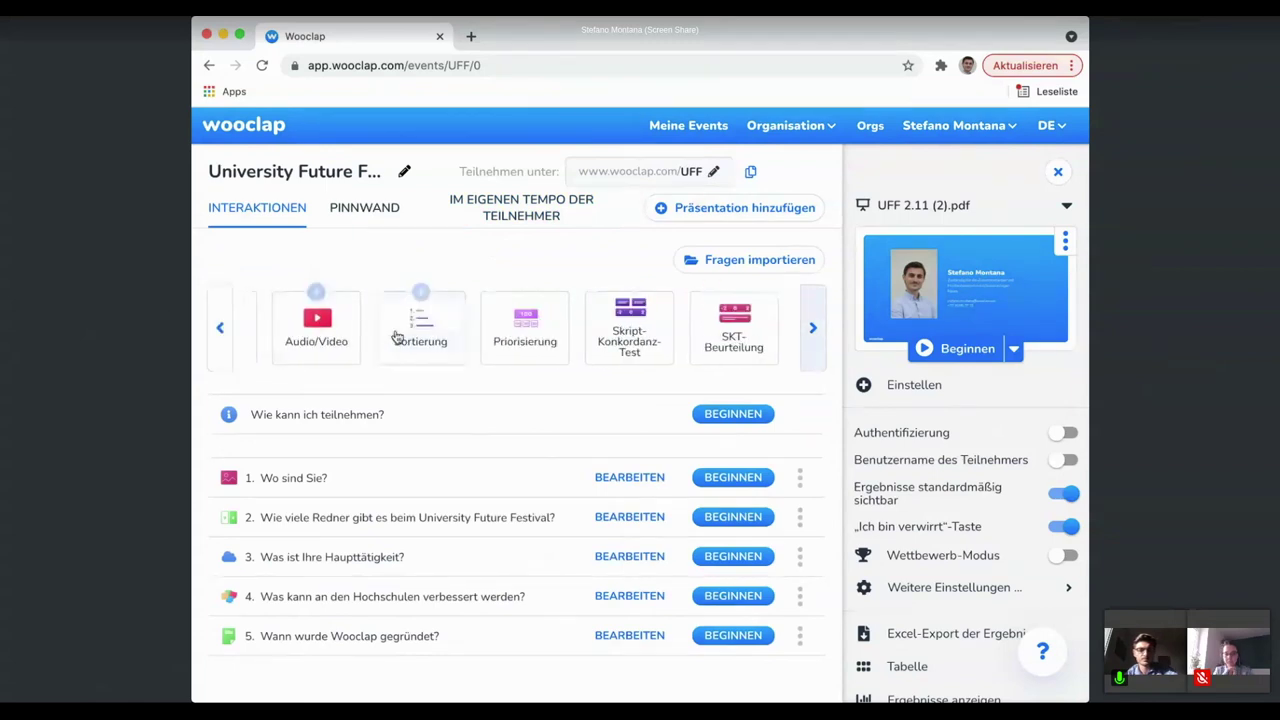
# Open the creation form for a new Sortierung question to view its fields and options, and leave it without saving
pyautogui.click(440, 317)
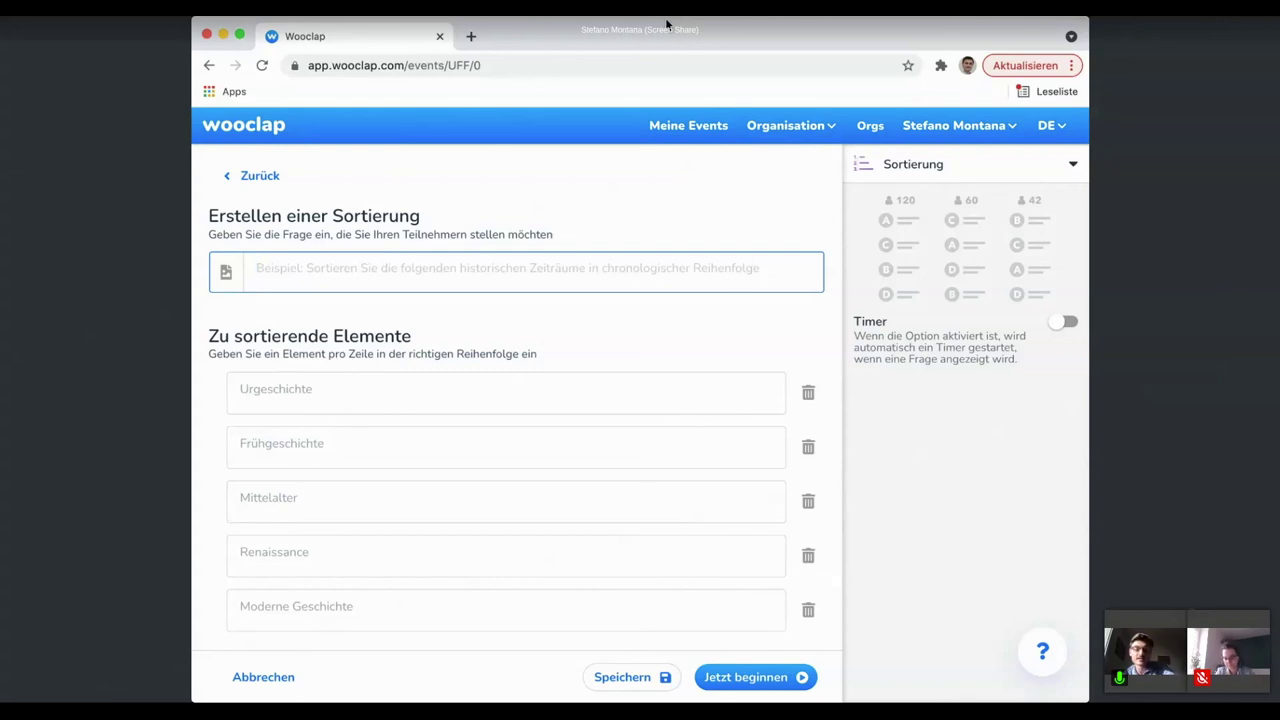
pyautogui.click(910, 164)
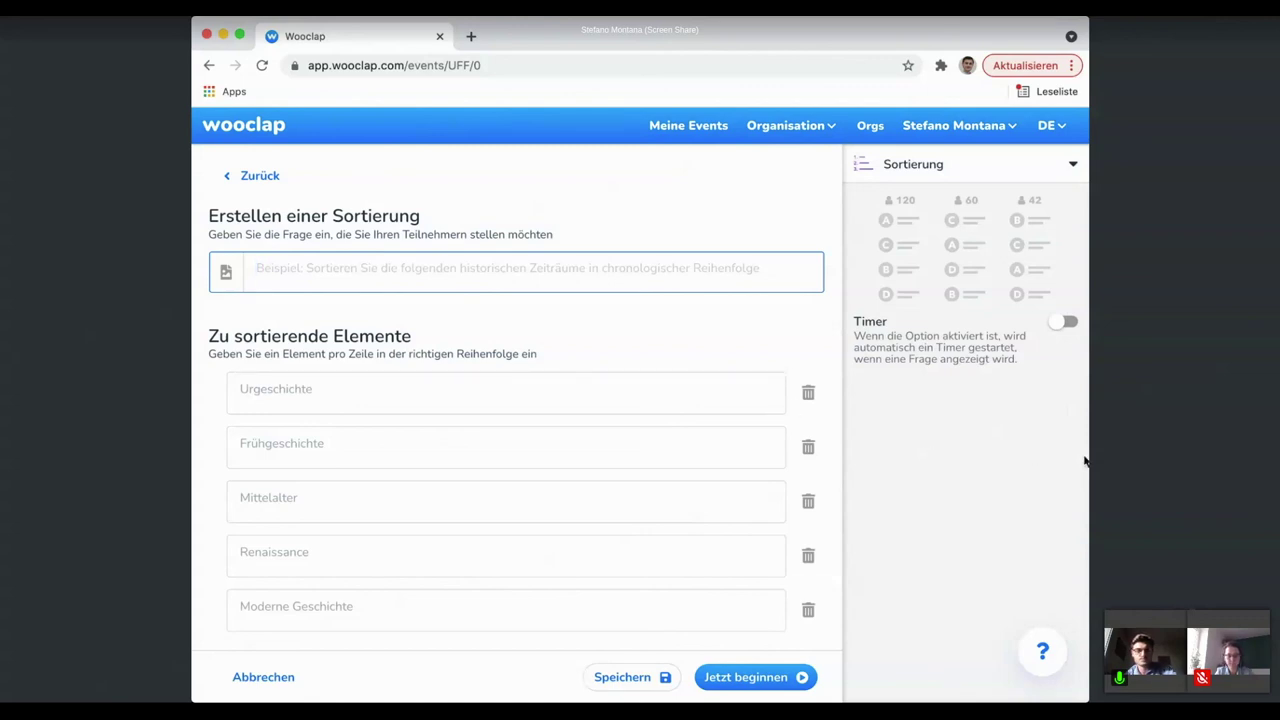
pyautogui.click(254, 185)
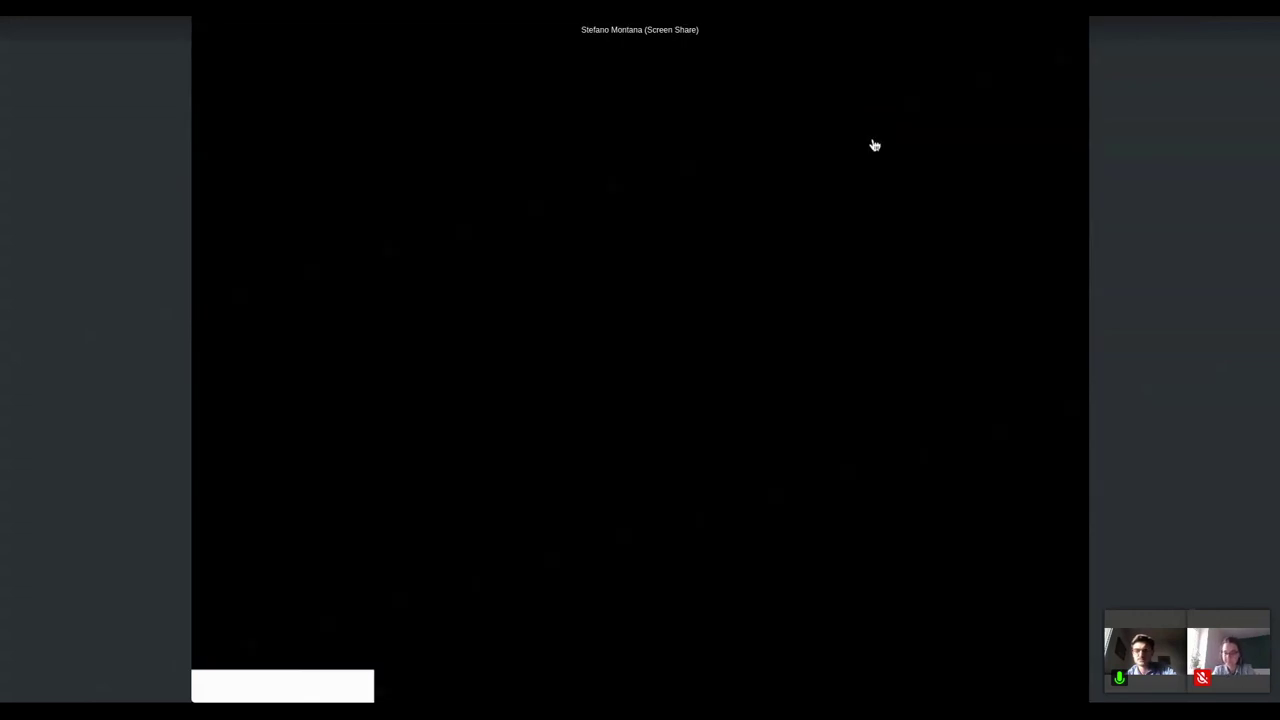